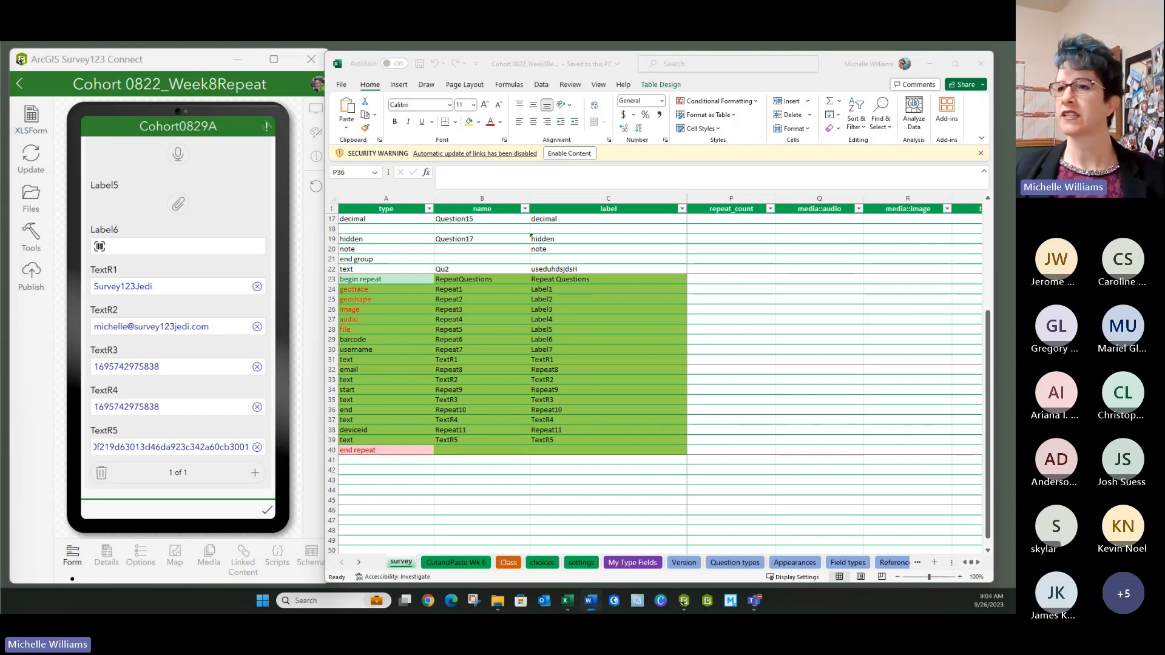
{"action": "left_click", "coordinate": [373, 299]}
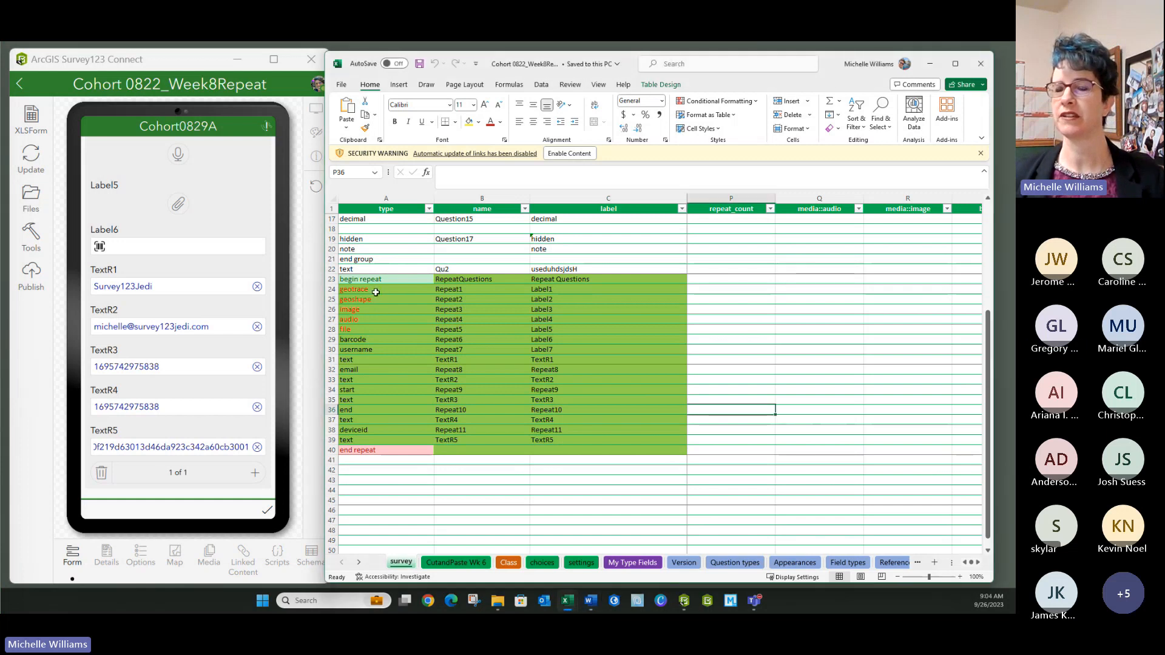
{"action": "left_click_drag", "start_coordinate": [376, 290], "coordinate": [380, 297]}
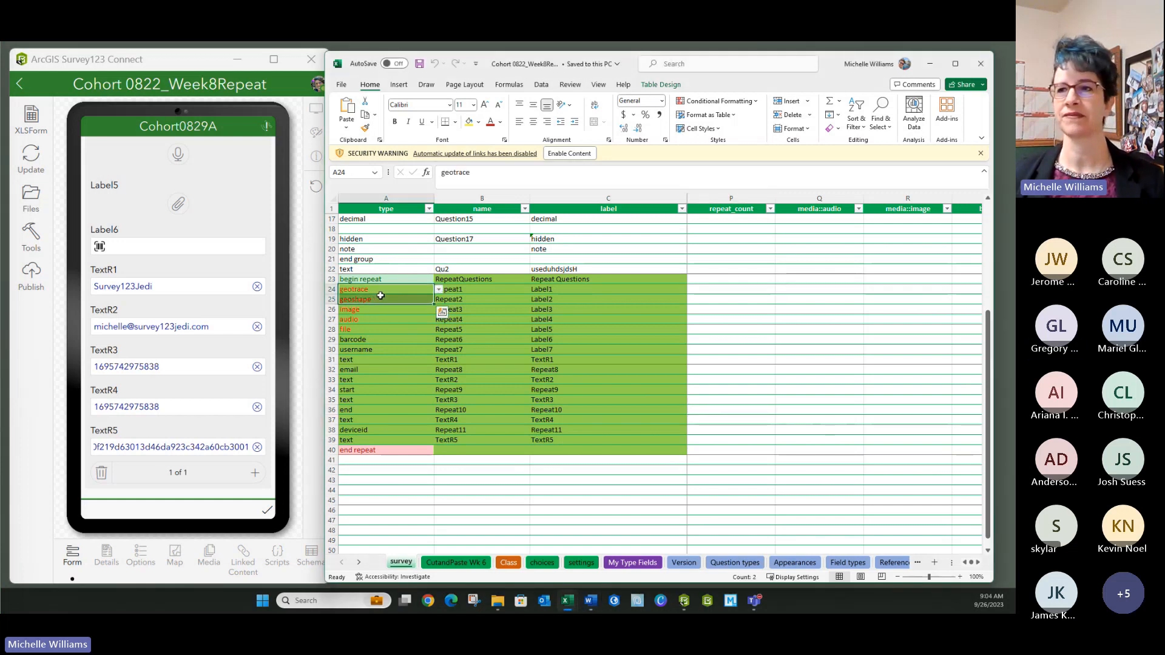
{"action": "left_click", "coordinate": [372, 307]}
{"action": "left_click", "coordinate": [378, 290]}
{"action": "left_click", "coordinate": [378, 298]}
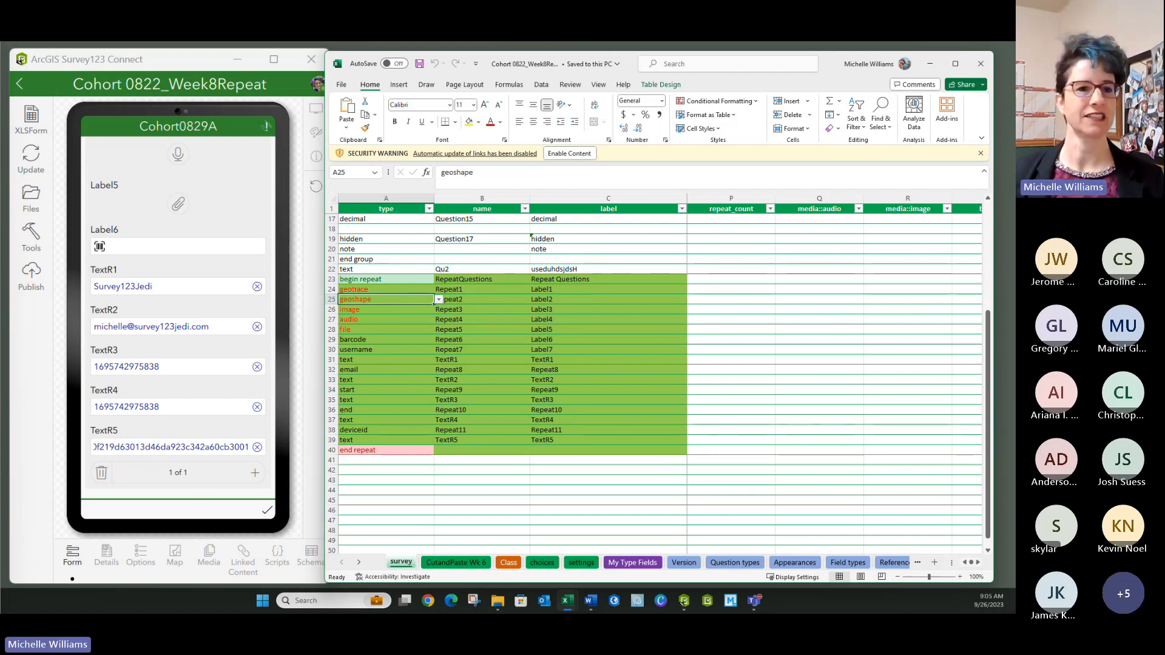
{"action": "key", "text": "alt+Tab"}
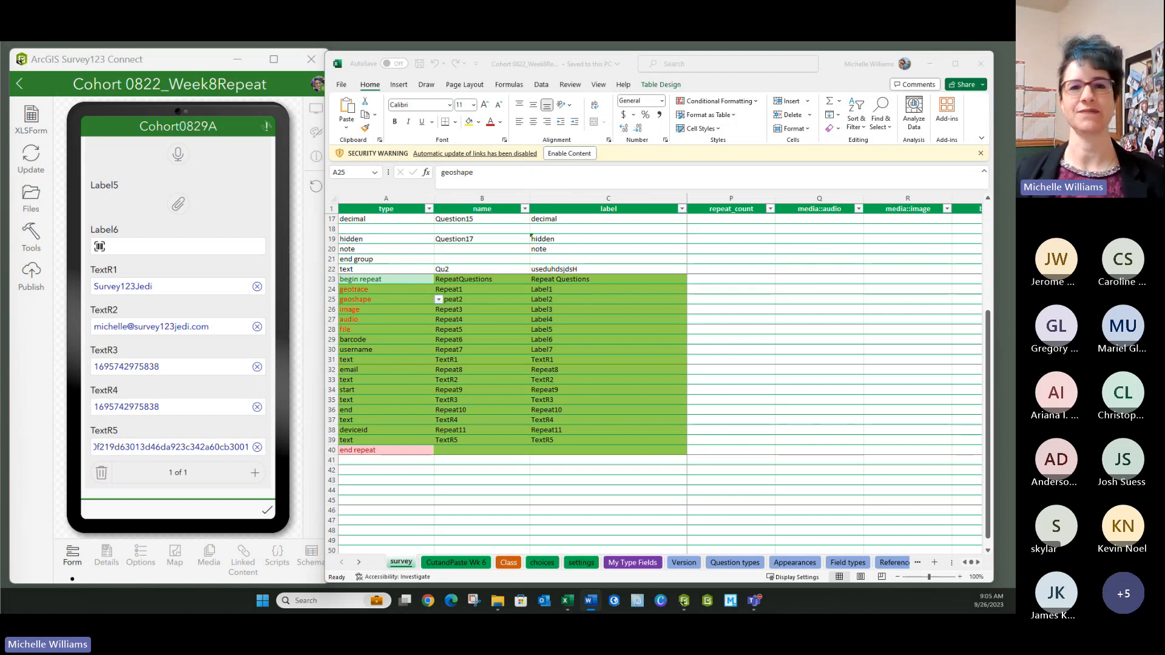
{"action": "left_click", "coordinate": [482, 460]}
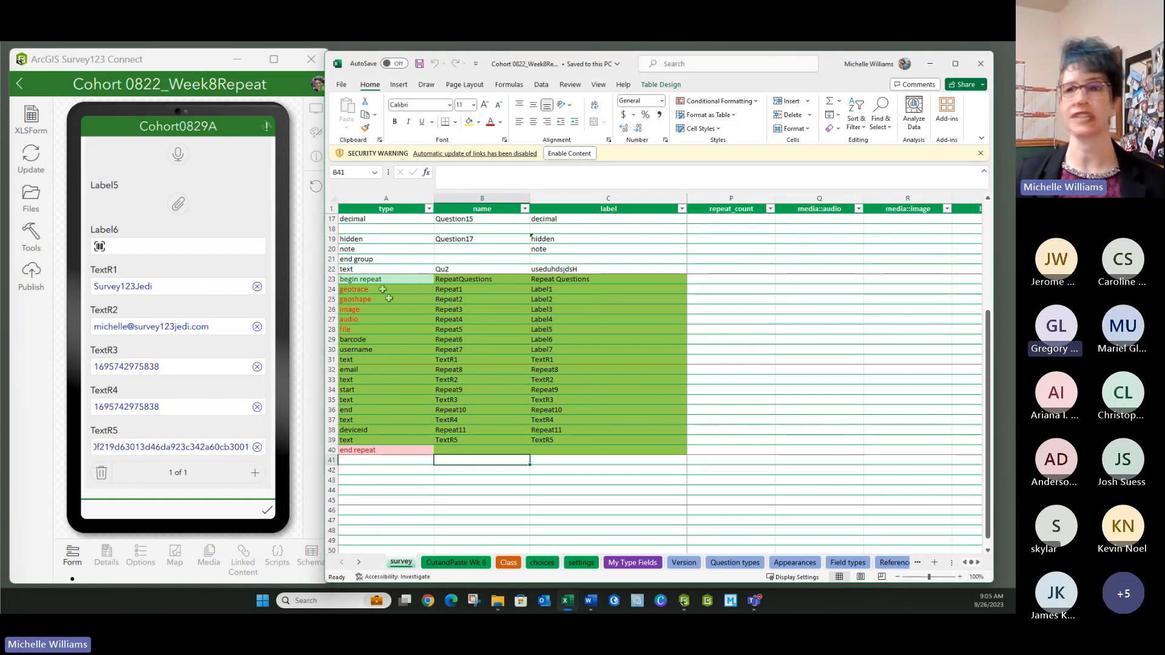
{"action": "left_click_drag", "start_coordinate": [371, 287], "coordinate": [372, 299]}
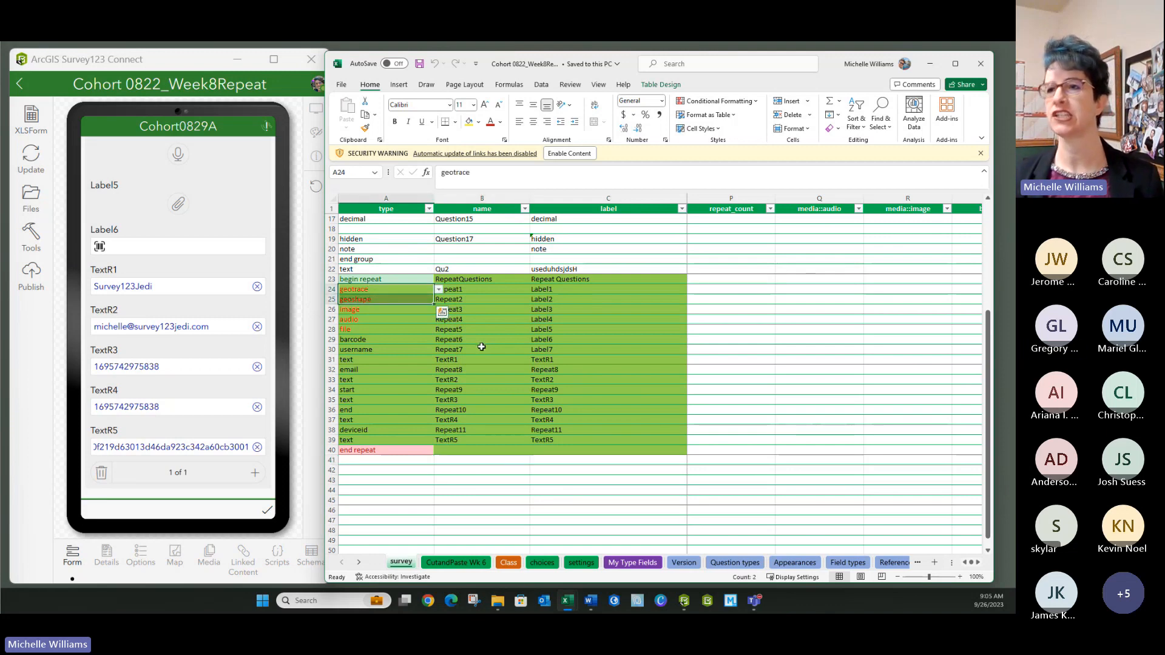
{"action": "scroll", "coordinate": [385, 257], "scroll_direction": "up", "scroll_amount": 5}
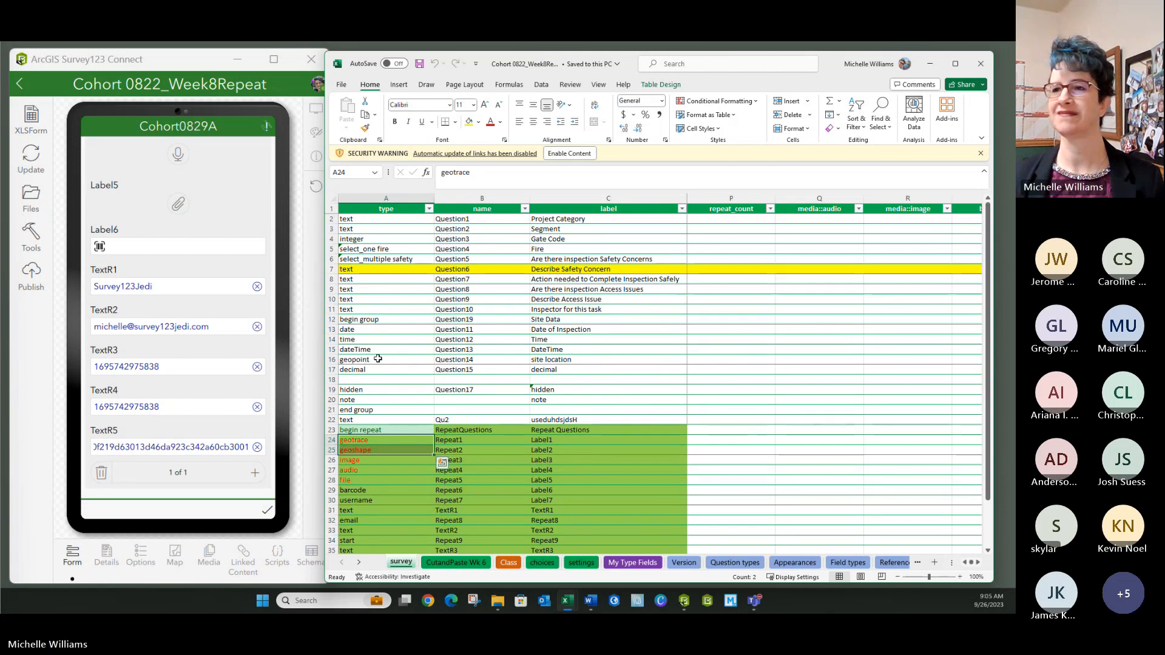
{"action": "left_click", "coordinate": [377, 358]}
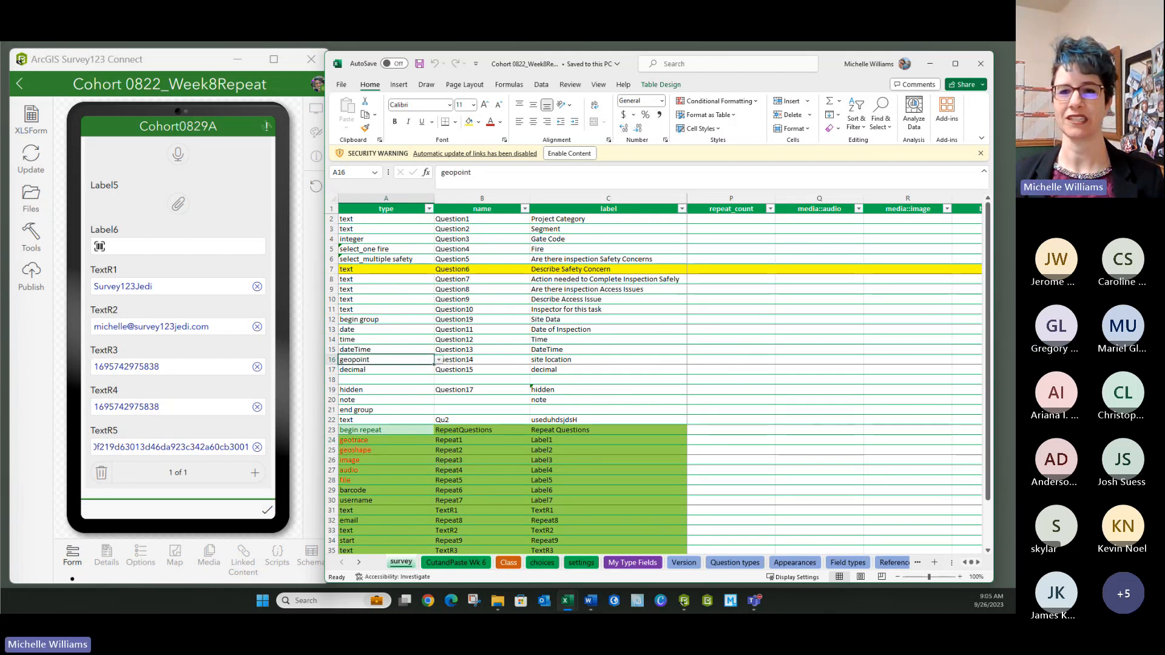
{"action": "left_click", "coordinate": [406, 345]}
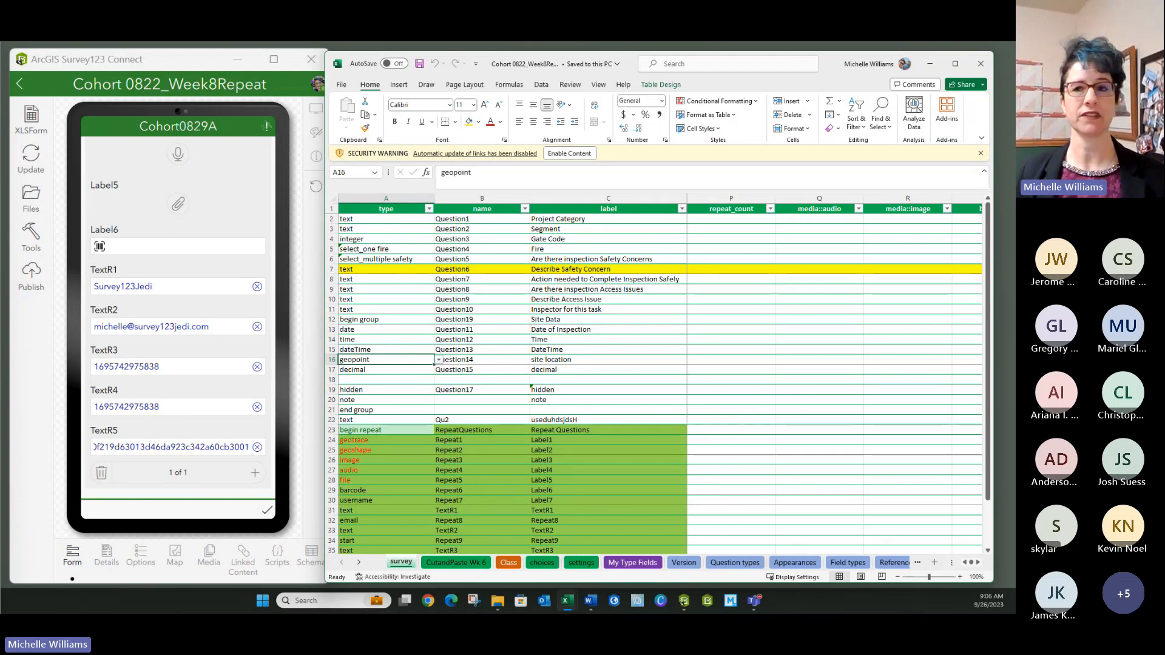
- Review the Cohort 0822_Week8Repeat title and description, then bring up its Options settings
{"action": "left_click", "coordinate": [107, 550]}
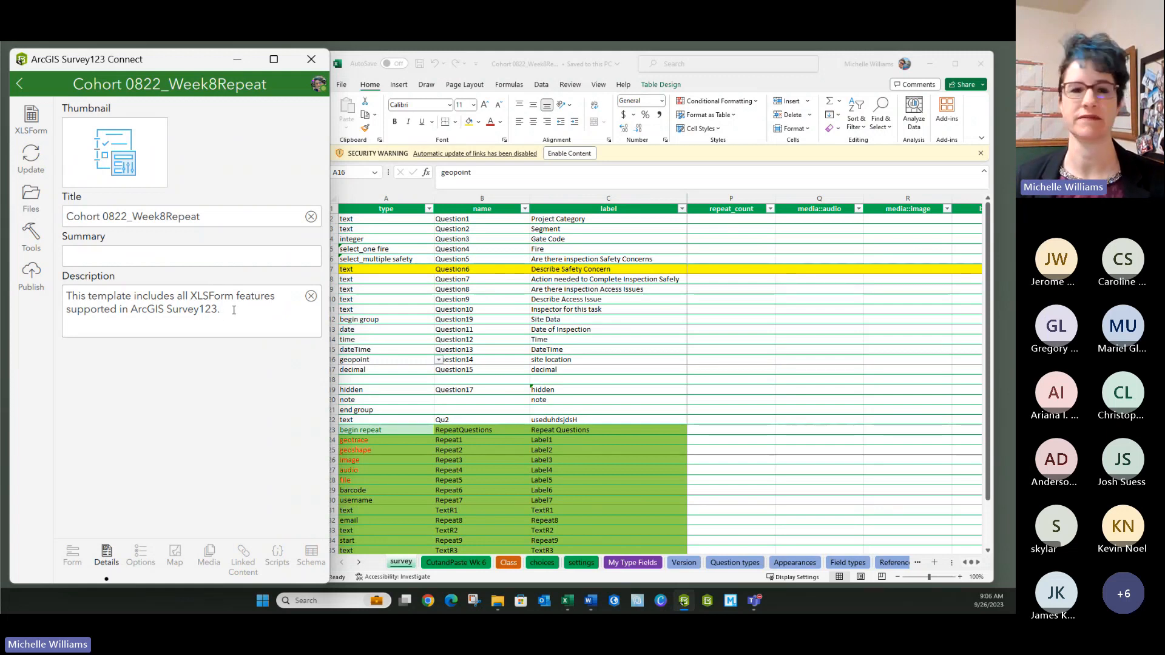
{"action": "left_click_drag", "start_coordinate": [234, 310], "coordinate": [40, 288]}
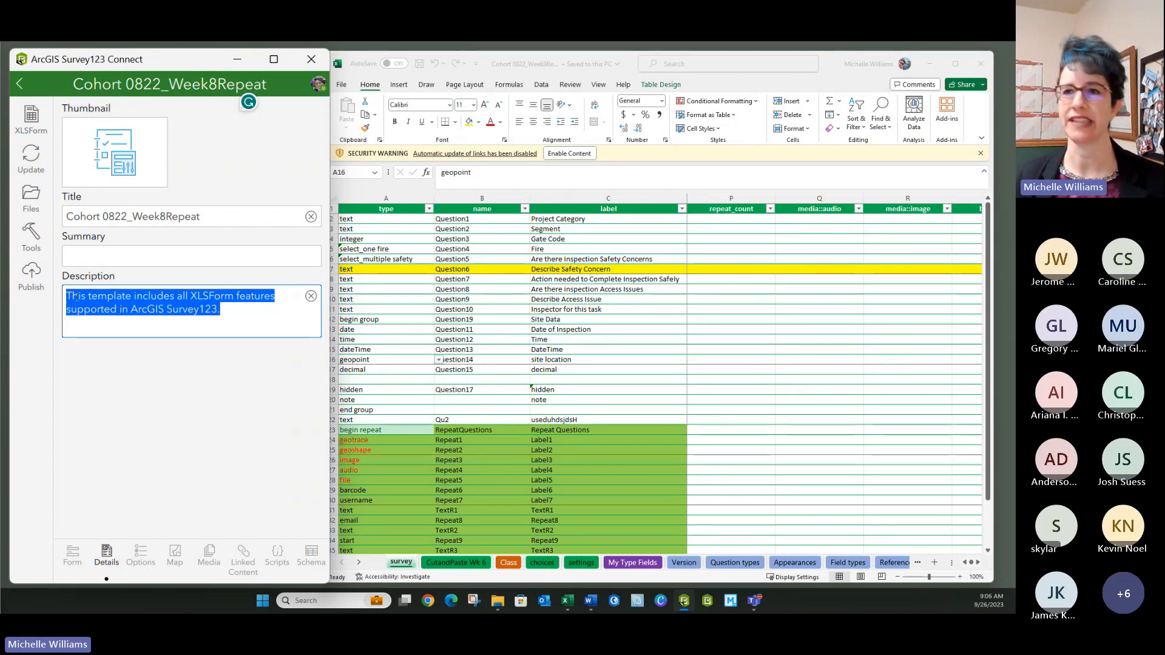
{"action": "left_click", "coordinate": [141, 553]}
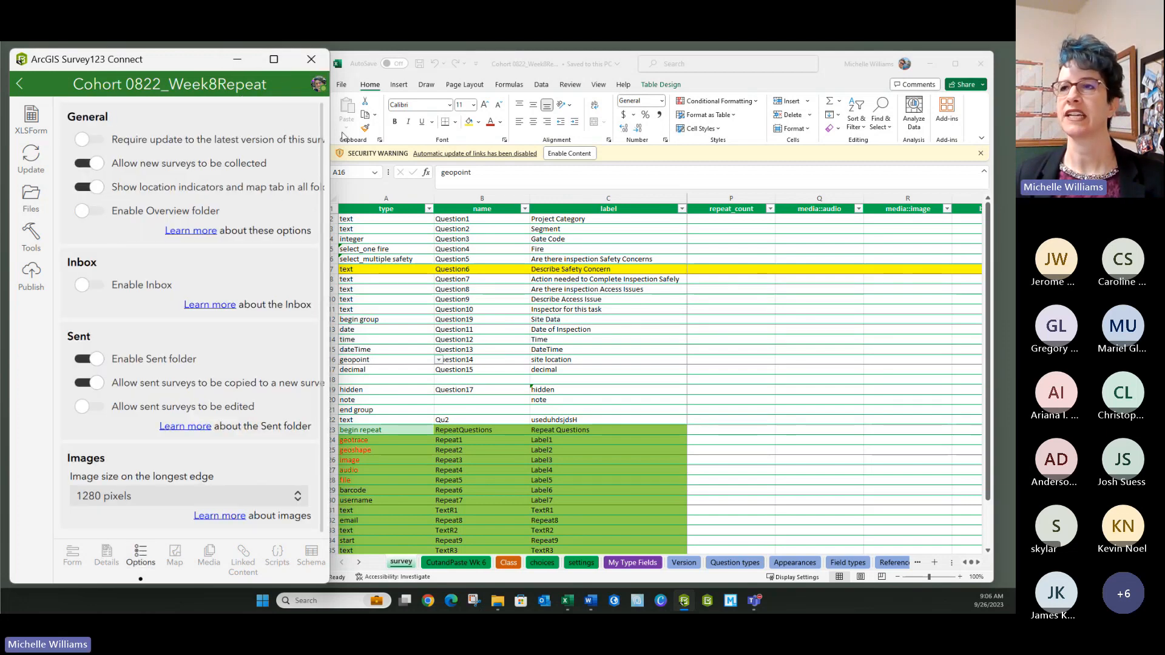
- Widen the window and turn on 'Require update to the latest version of this survey'
{"action": "left_click_drag", "start_coordinate": [328, 133], "coordinate": [417, 132]}
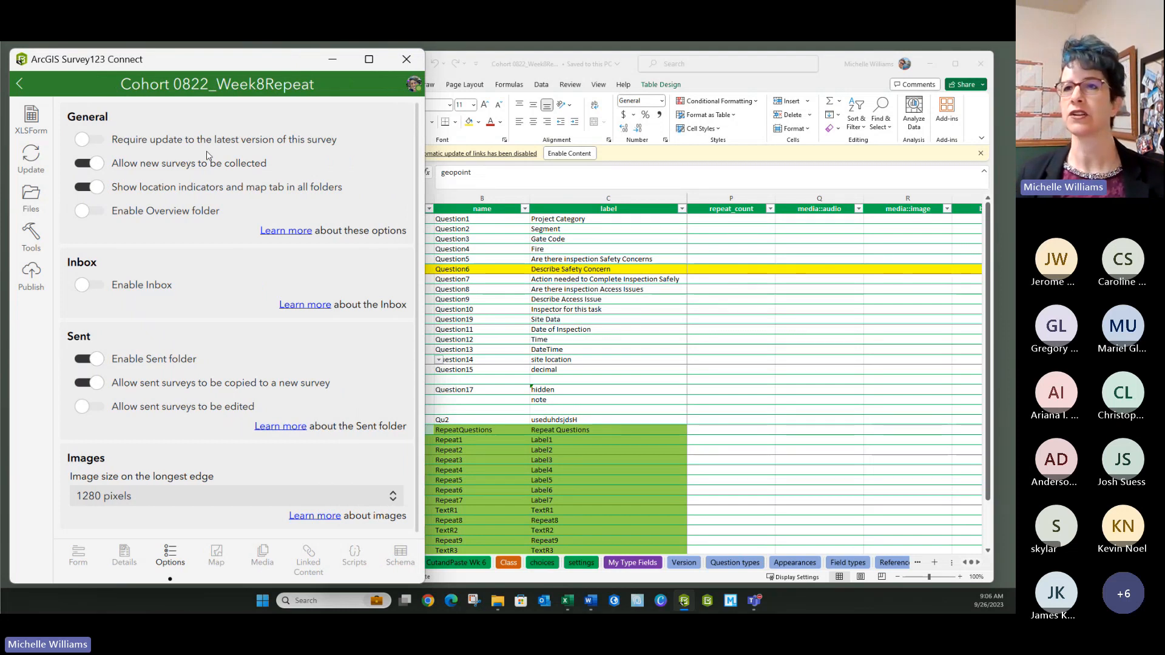
{"action": "left_click", "coordinate": [91, 140]}
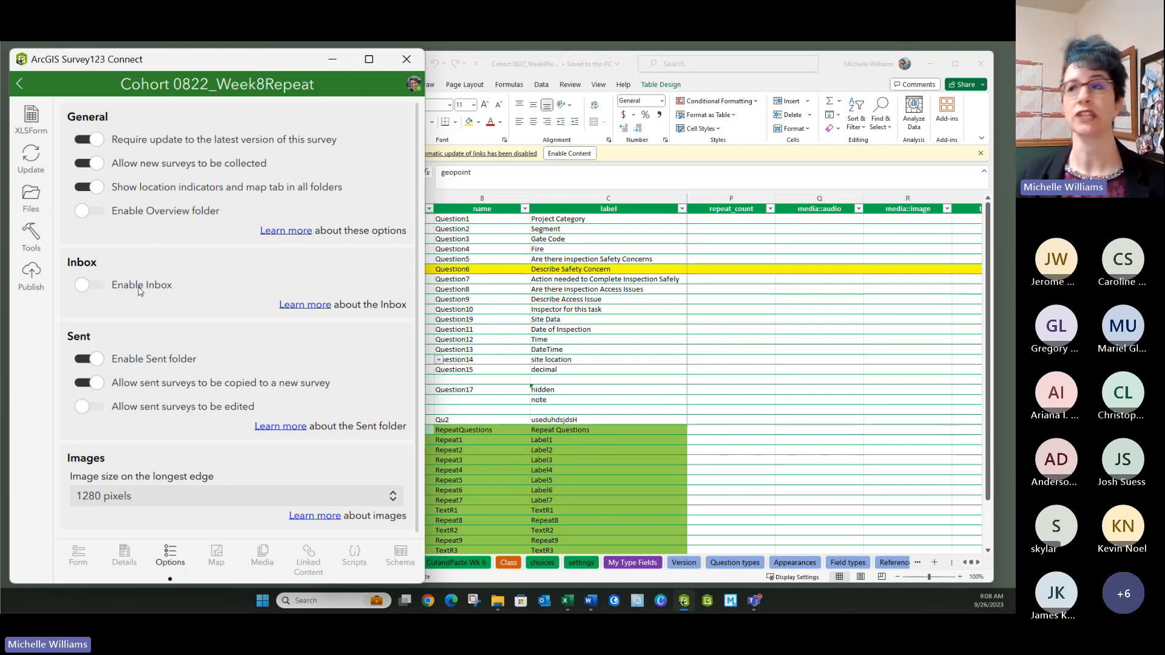
- Switch on Enable Inbox and scroll down to the Sent folder section
{"action": "left_click", "coordinate": [91, 285]}
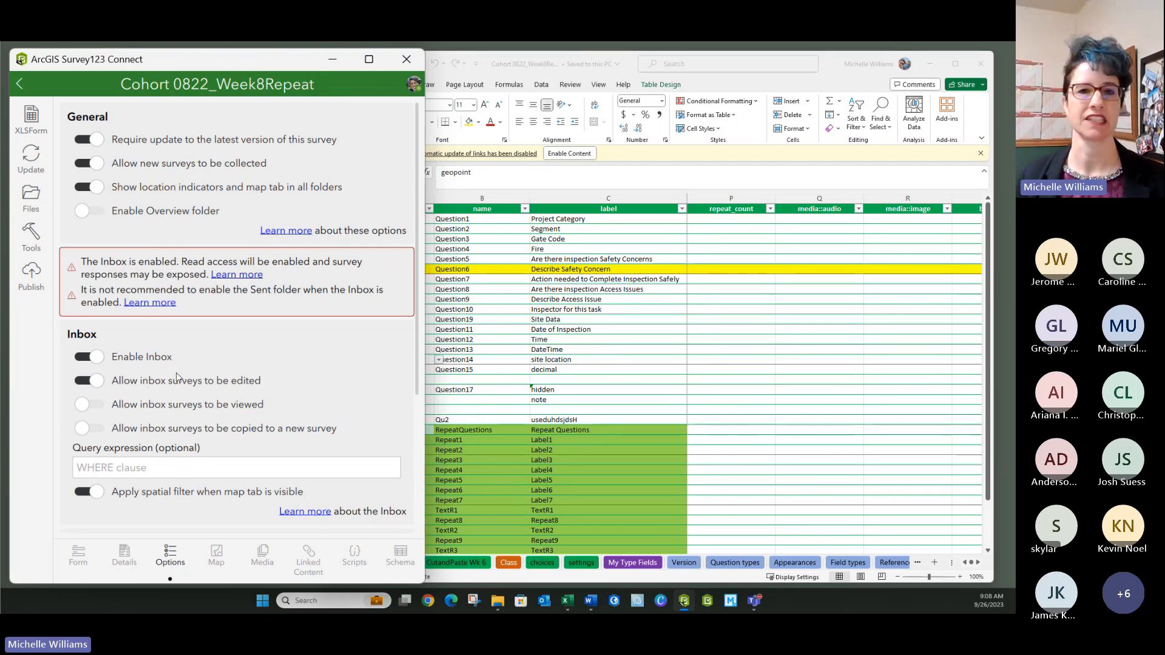
{"action": "scroll", "coordinate": [176, 376], "scroll_direction": "down", "scroll_amount": 2}
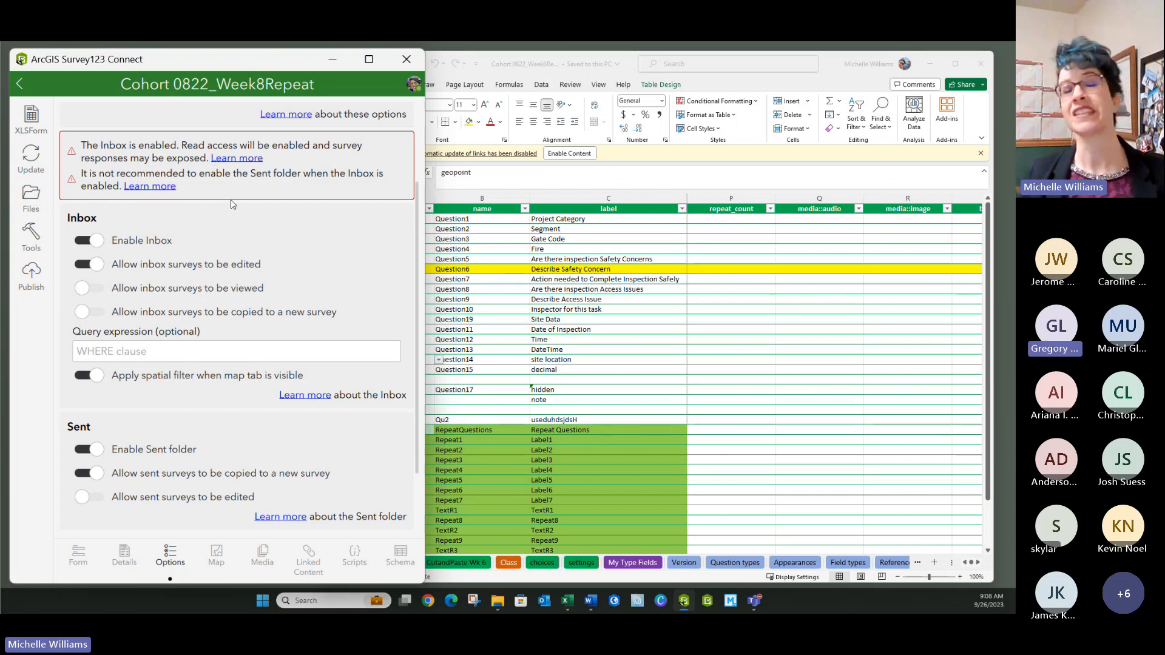
{"action": "scroll", "coordinate": [143, 364], "scroll_direction": "down", "scroll_amount": 3}
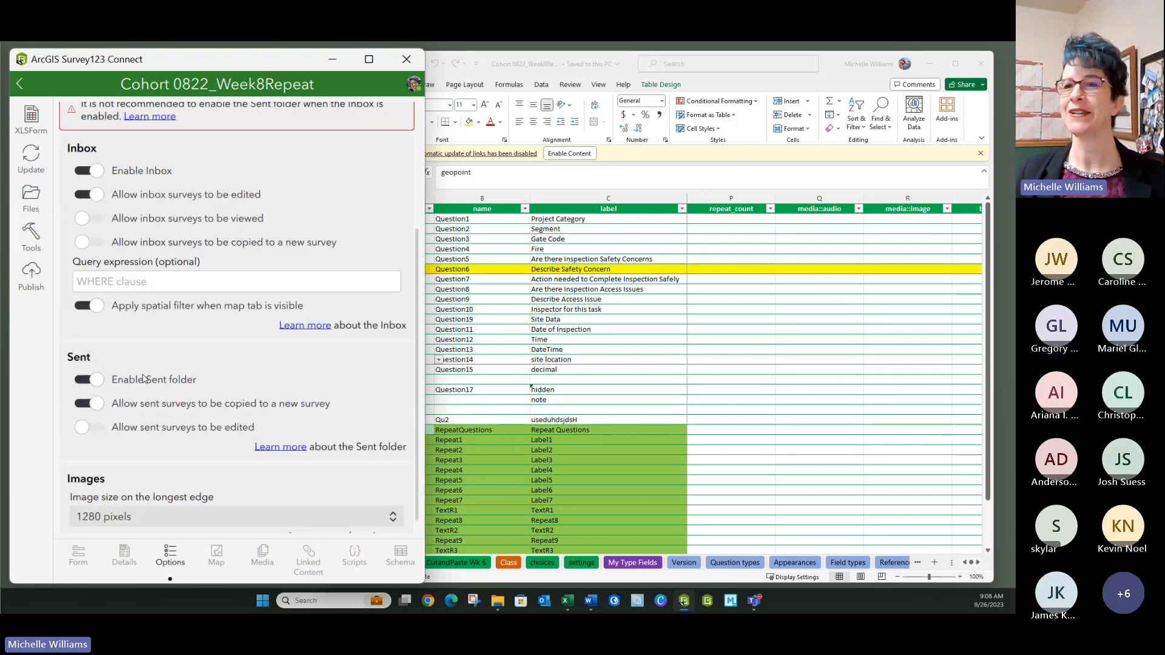
- Switch off the survey's Sent folder and bring up its Map settings
{"action": "left_click", "coordinate": [77, 363]}
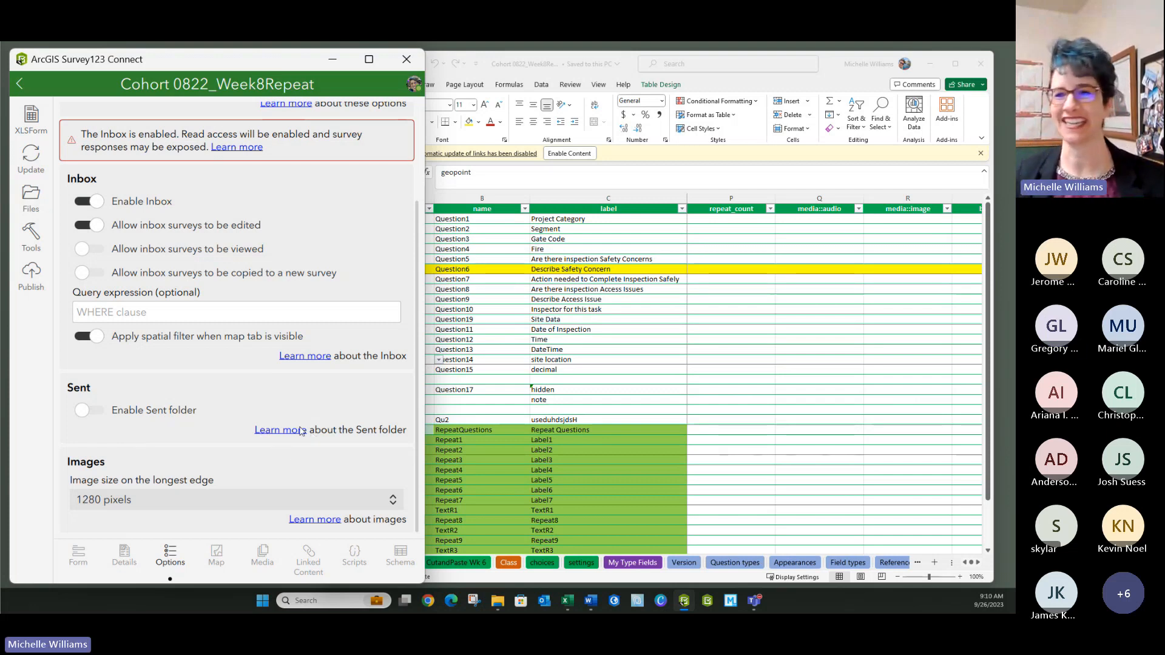
{"action": "left_click", "coordinate": [215, 555]}
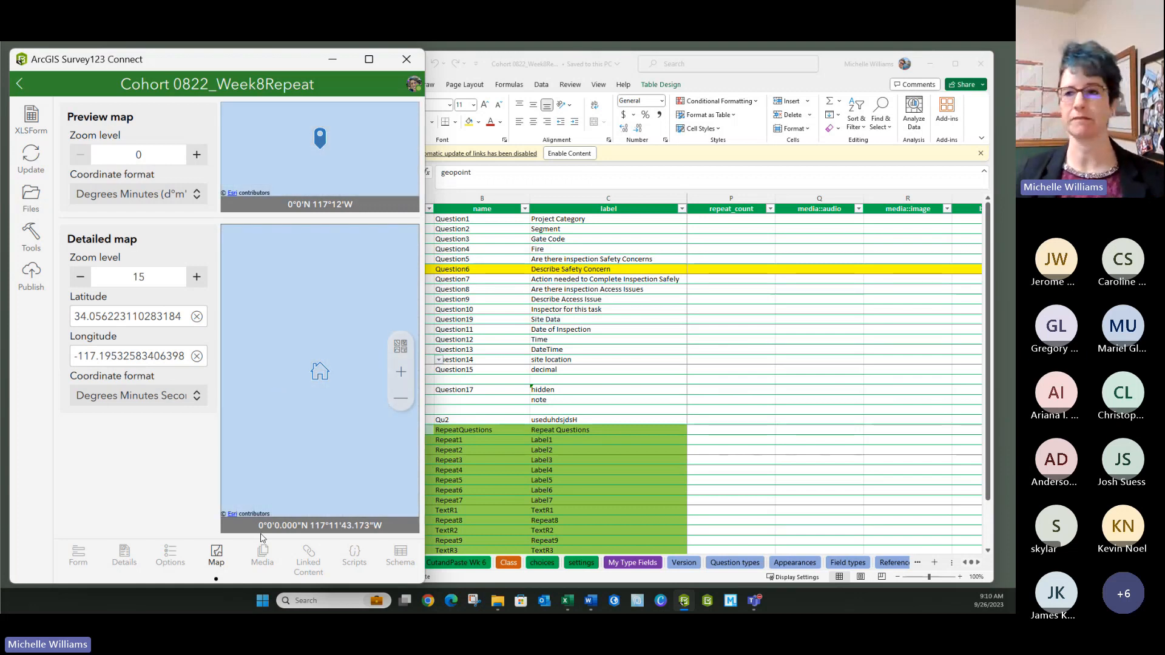
- Browse Media, Linked Content, Scripts and Schema, check RepeatQuestions fields, then return to the form preview
{"action": "left_click", "coordinate": [262, 564]}
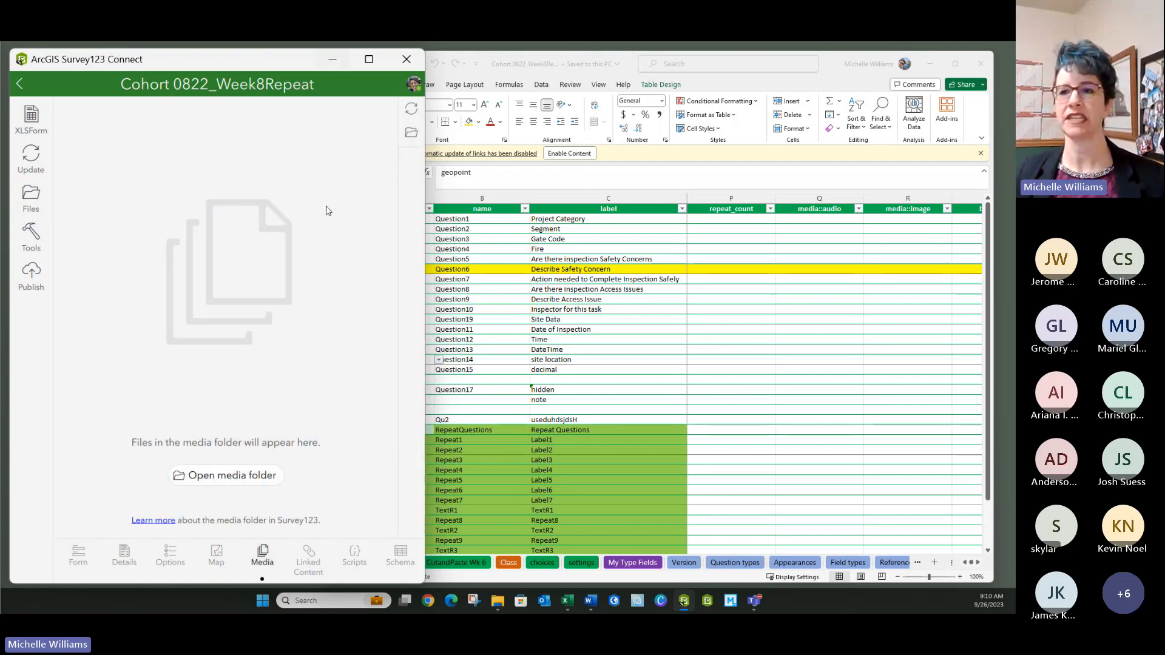
{"action": "left_click", "coordinate": [307, 563]}
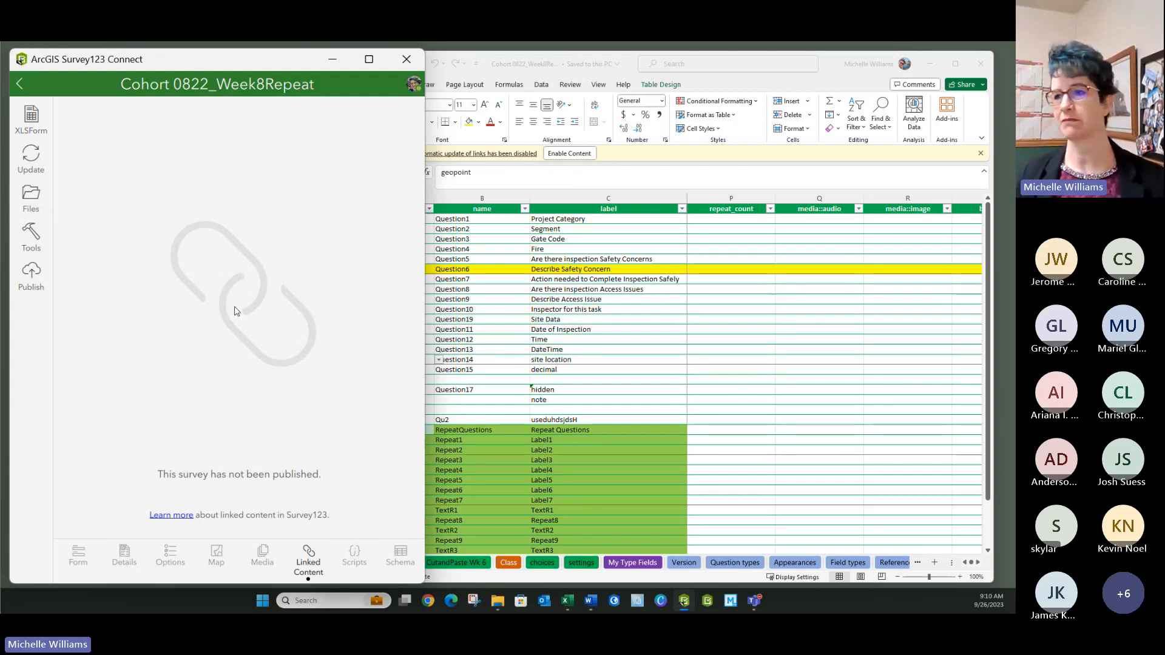
{"action": "left_click", "coordinate": [355, 557]}
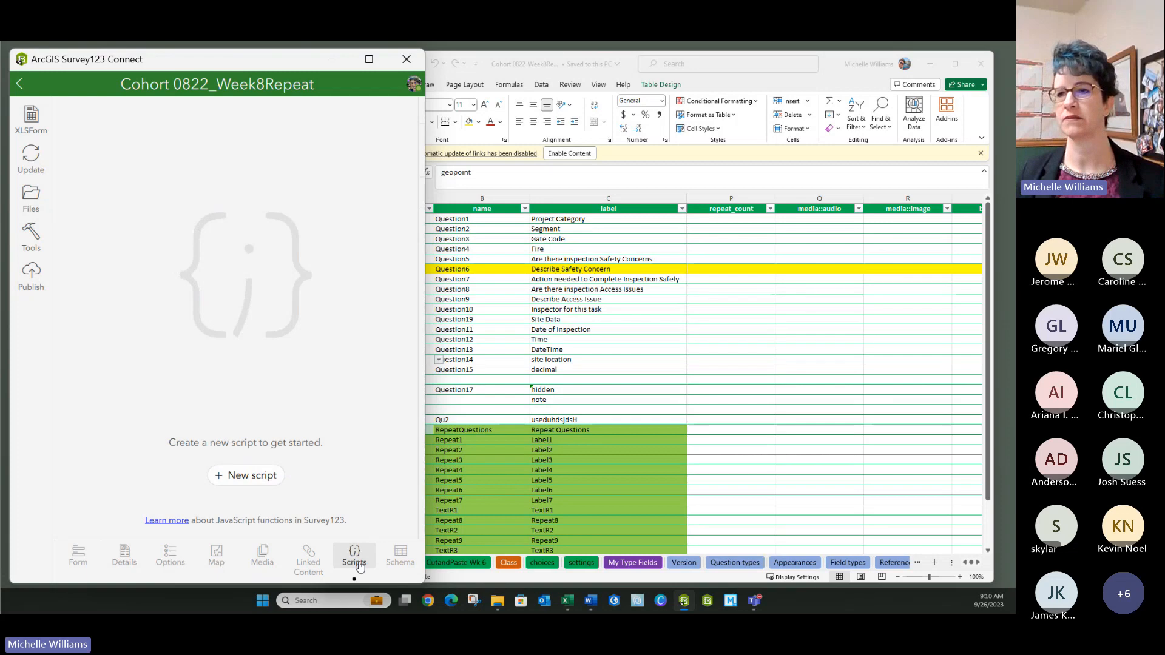
{"action": "left_click", "coordinate": [401, 556]}
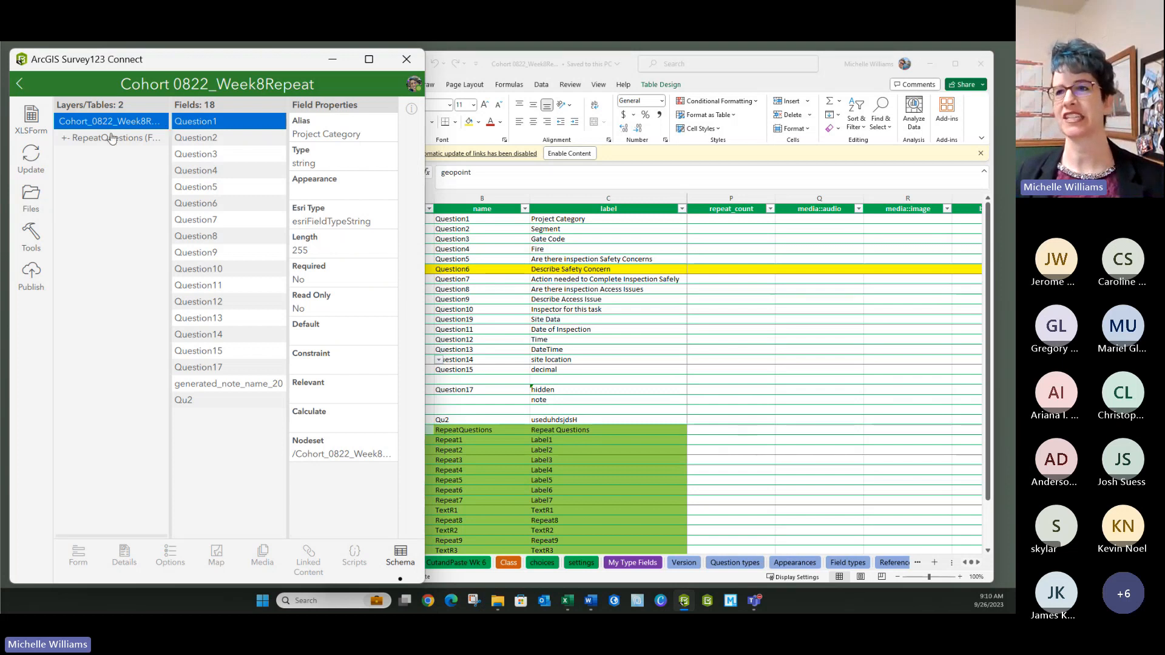
{"action": "left_click", "coordinate": [111, 138]}
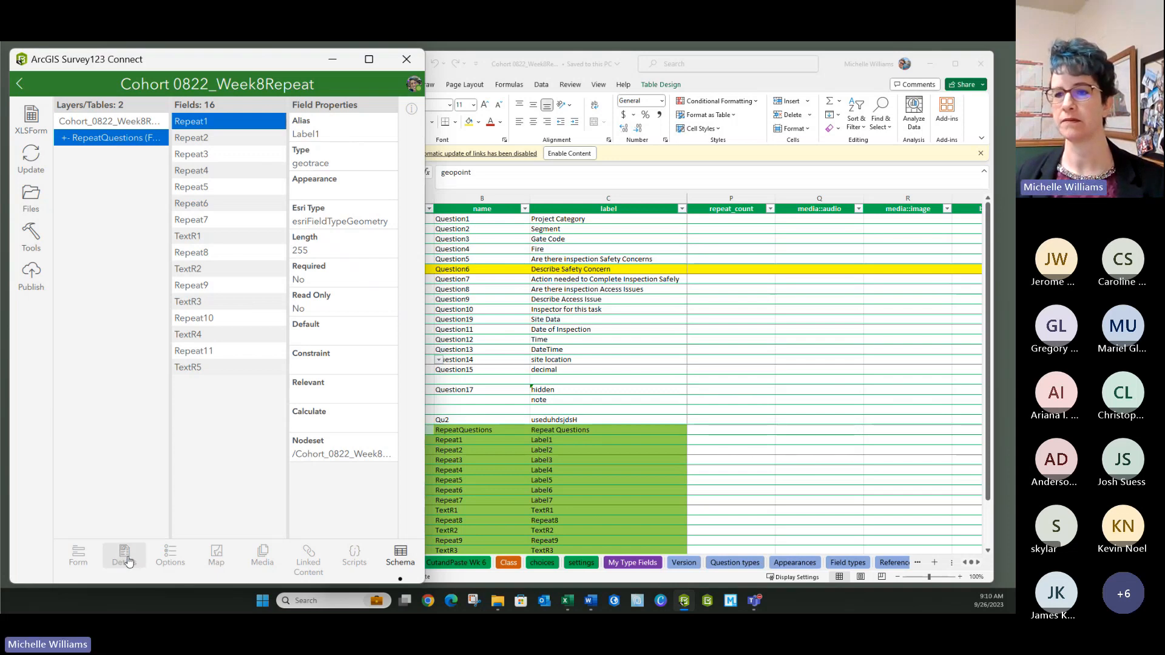
{"action": "left_click", "coordinate": [76, 558]}
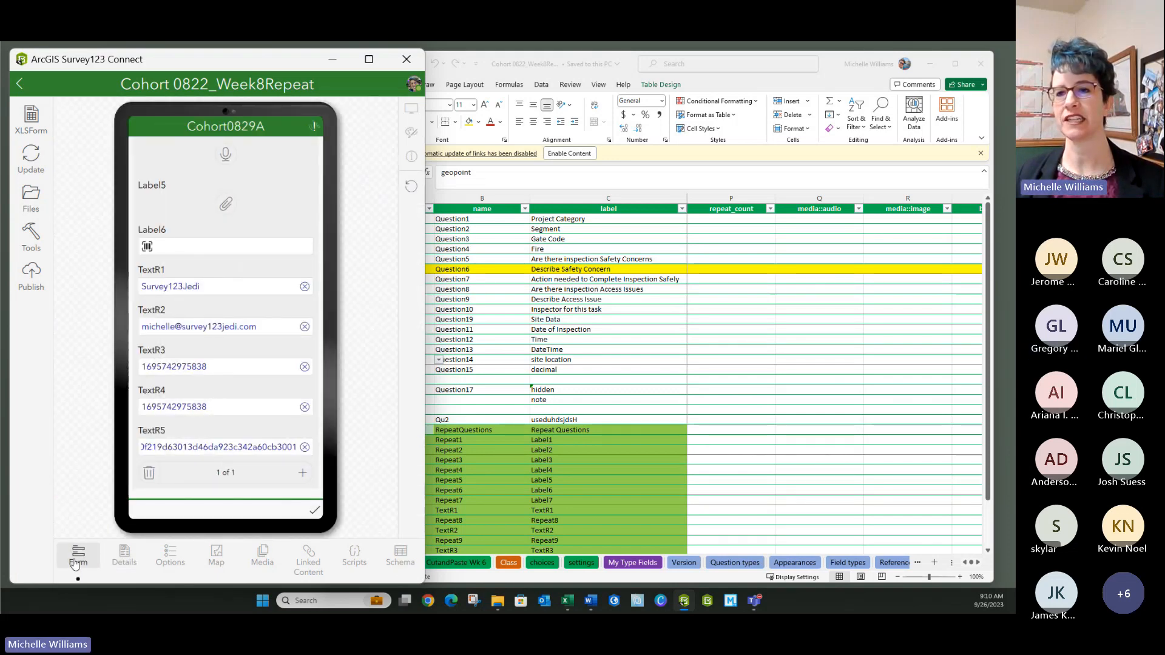
- Attempt publishing, dismiss the RepeatQuestions two-geometry-fields error, and scroll the XLSForm to the repeat
{"action": "left_click", "coordinate": [37, 279]}
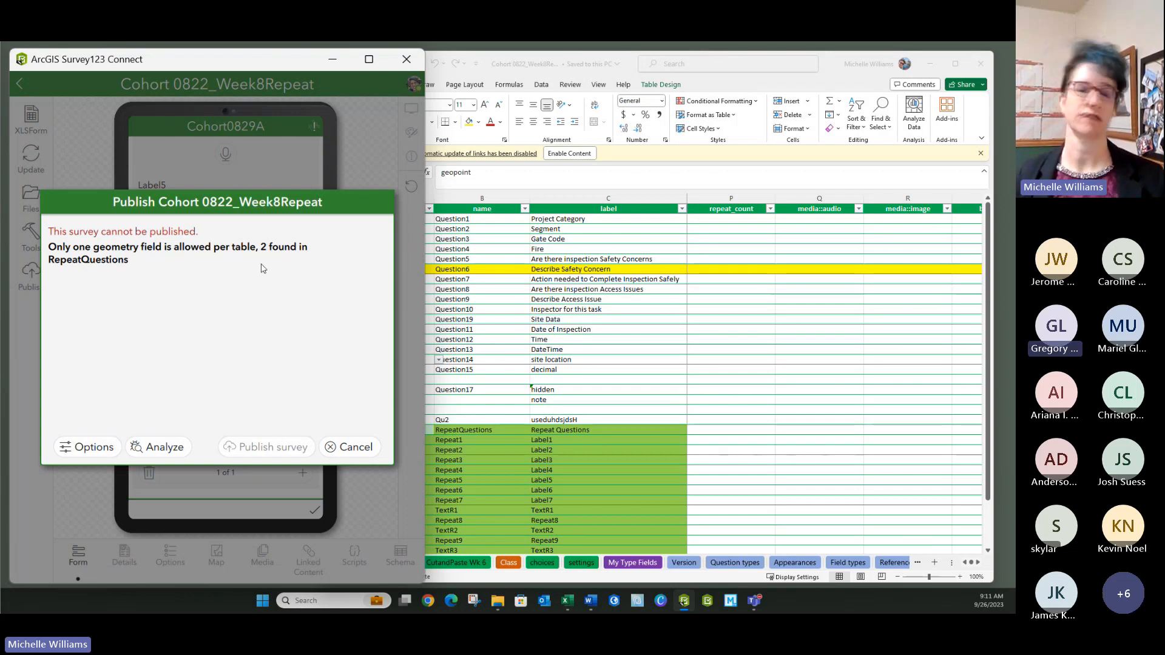
{"action": "left_click", "coordinate": [359, 454]}
{"action": "left_click", "coordinate": [538, 391]}
{"action": "scroll", "coordinate": [538, 395], "scroll_direction": "down", "scroll_amount": 4}
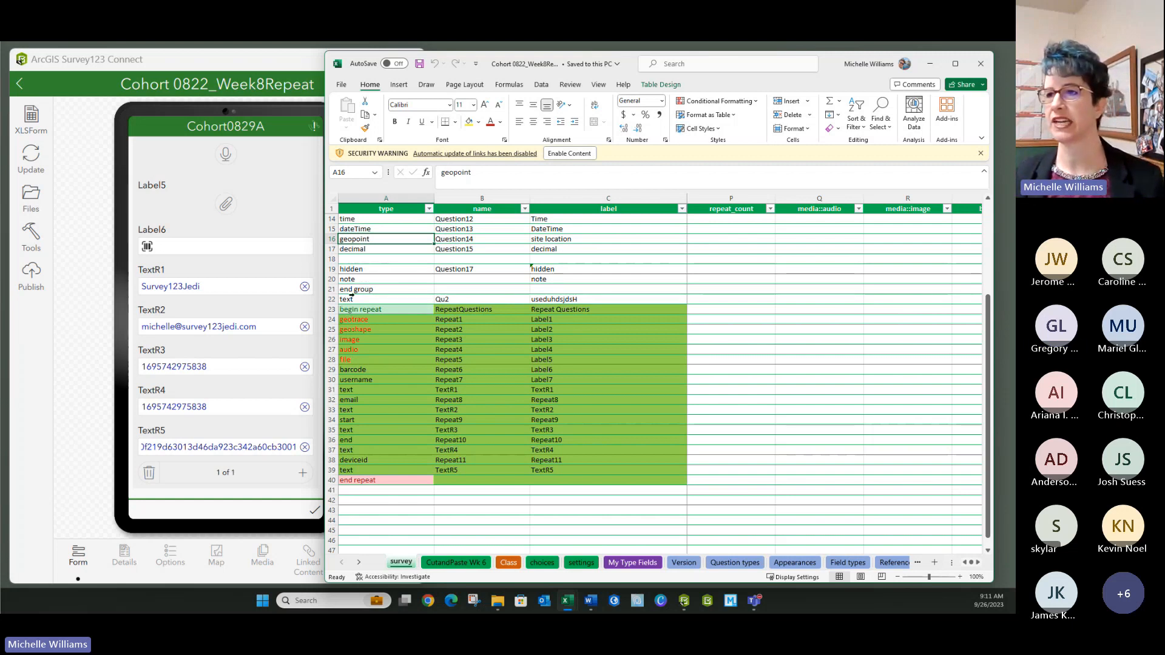
- Insert two blank rows at row 25 above the geoshape question
{"action": "left_click", "coordinate": [331, 329]}
{"action": "right_click", "coordinate": [331, 330]}
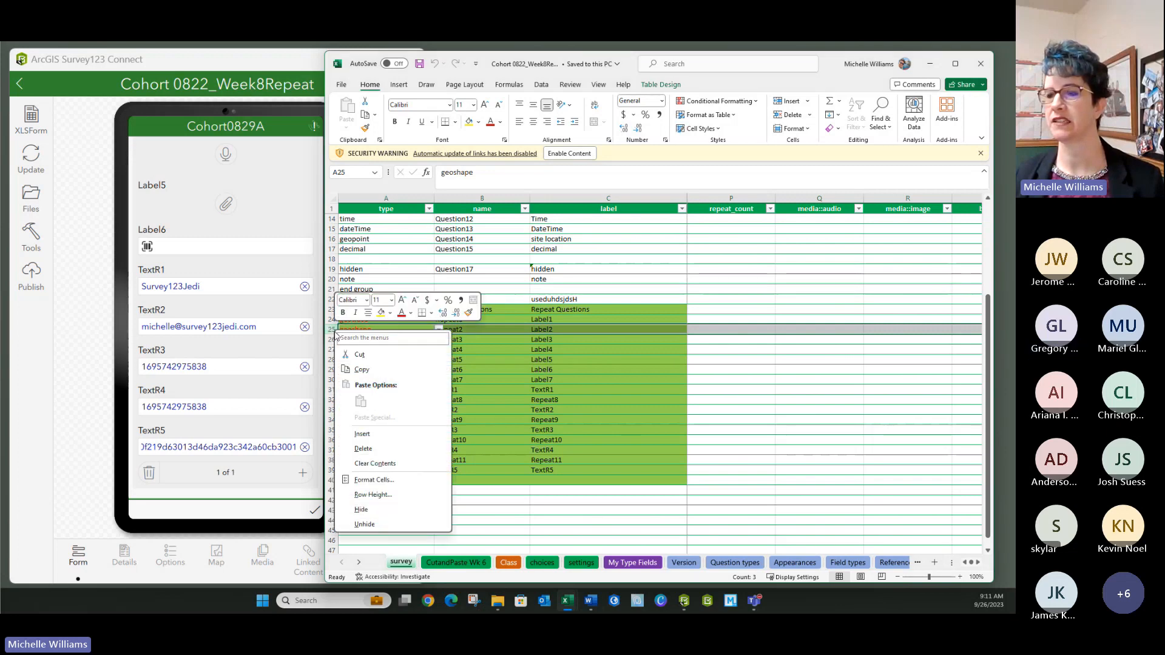
{"action": "left_click", "coordinate": [364, 436]}
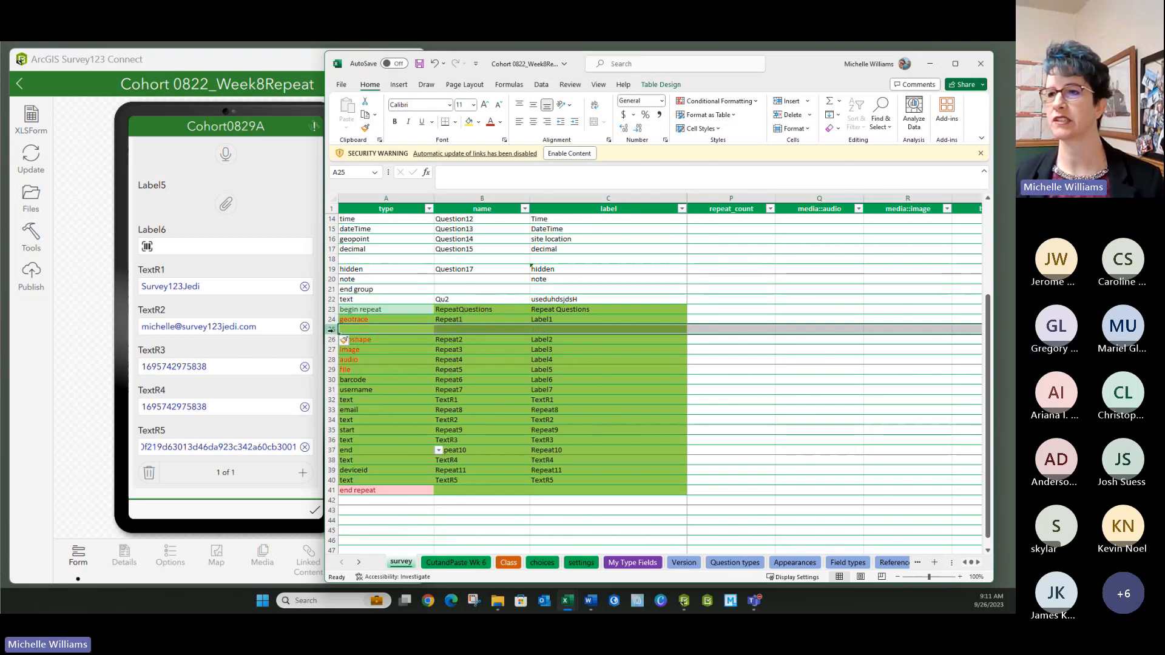
{"action": "right_click", "coordinate": [331, 329]}
{"action": "left_click", "coordinate": [364, 434]}
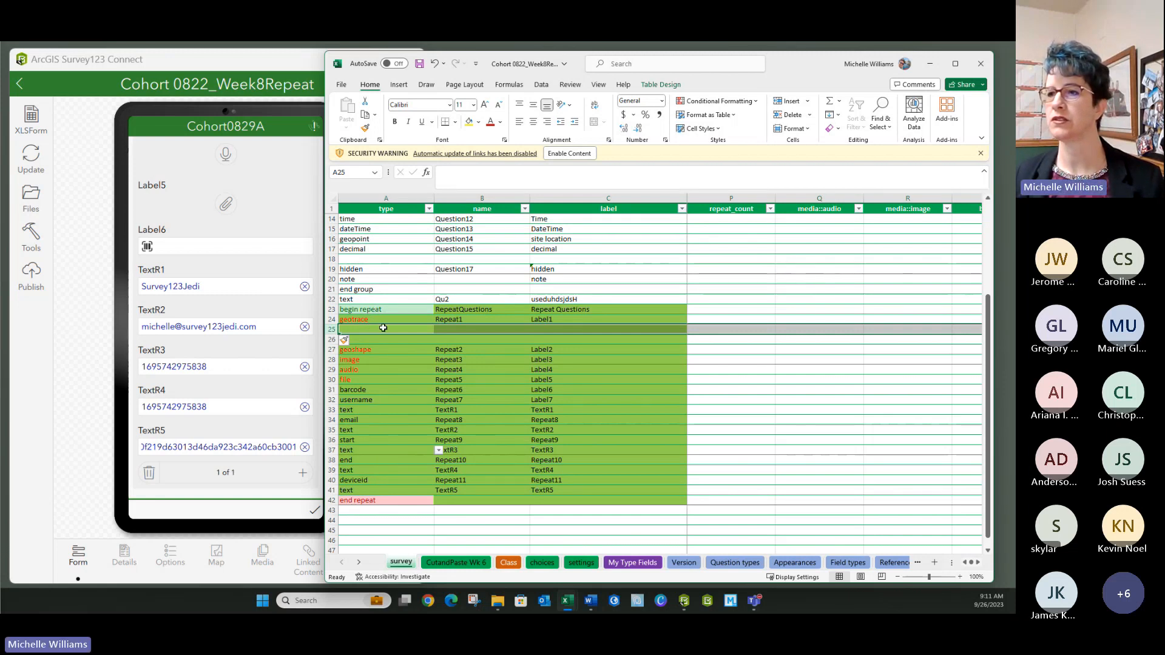
- Set A25 to end repeat and A26 to begin repeat
{"action": "left_click", "coordinate": [422, 327]}
{"action": "left_click", "coordinate": [438, 331]}
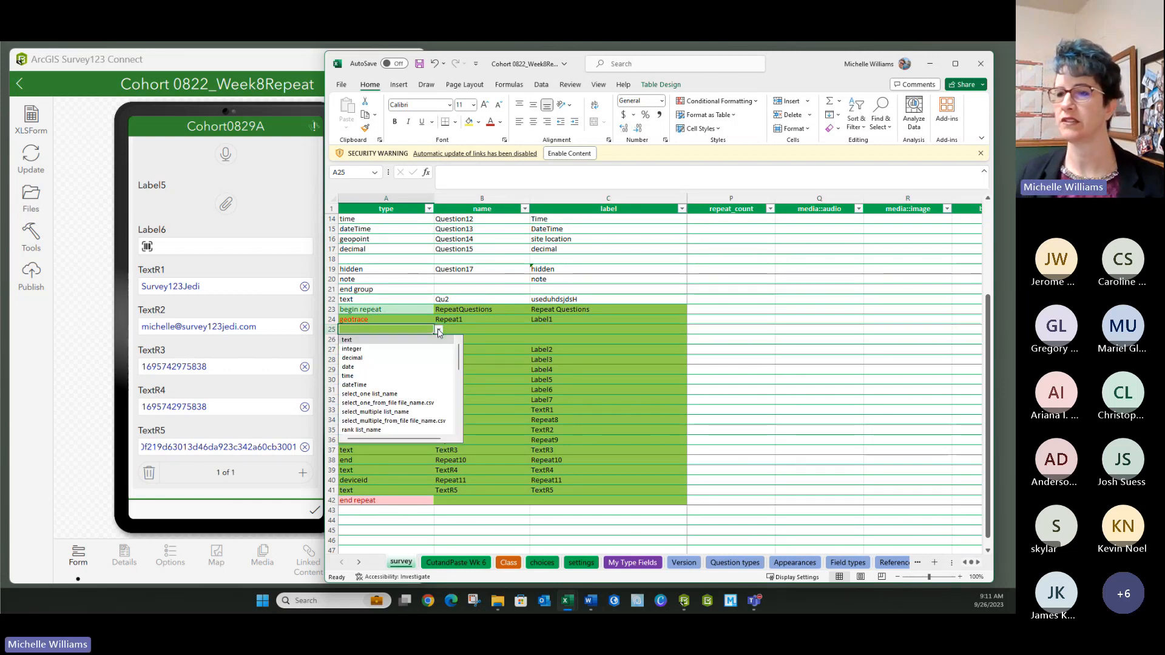
{"action": "type", "text": "end"}
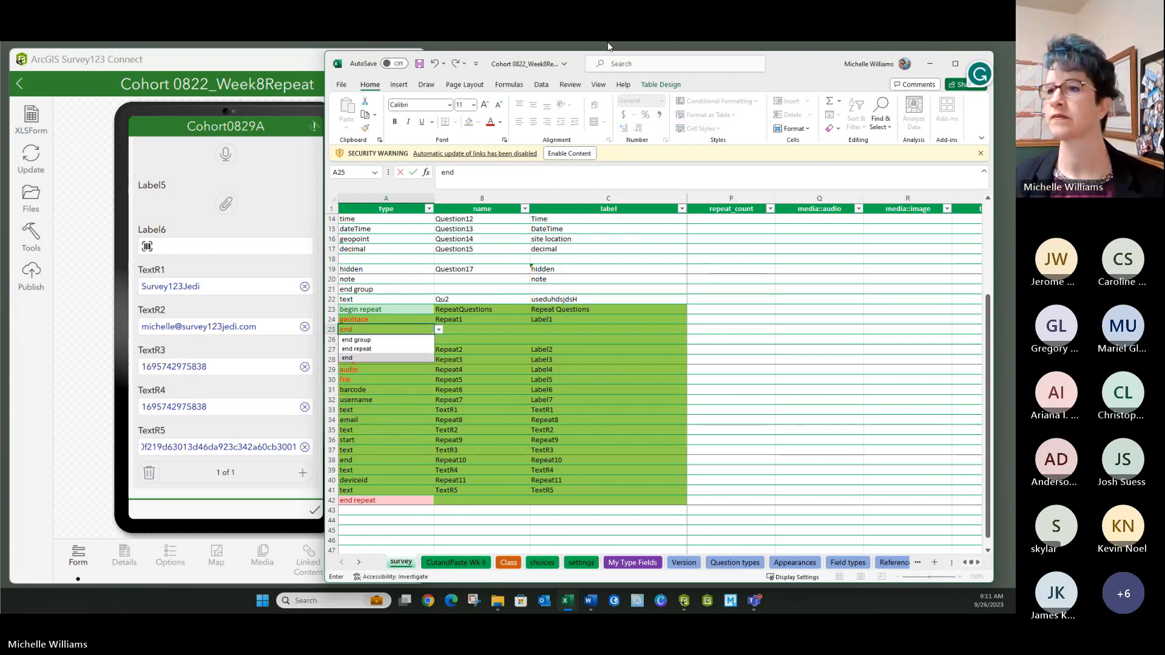
{"action": "left_click", "coordinate": [364, 350]}
{"action": "left_click", "coordinate": [366, 339]}
{"action": "left_click", "coordinate": [437, 339]}
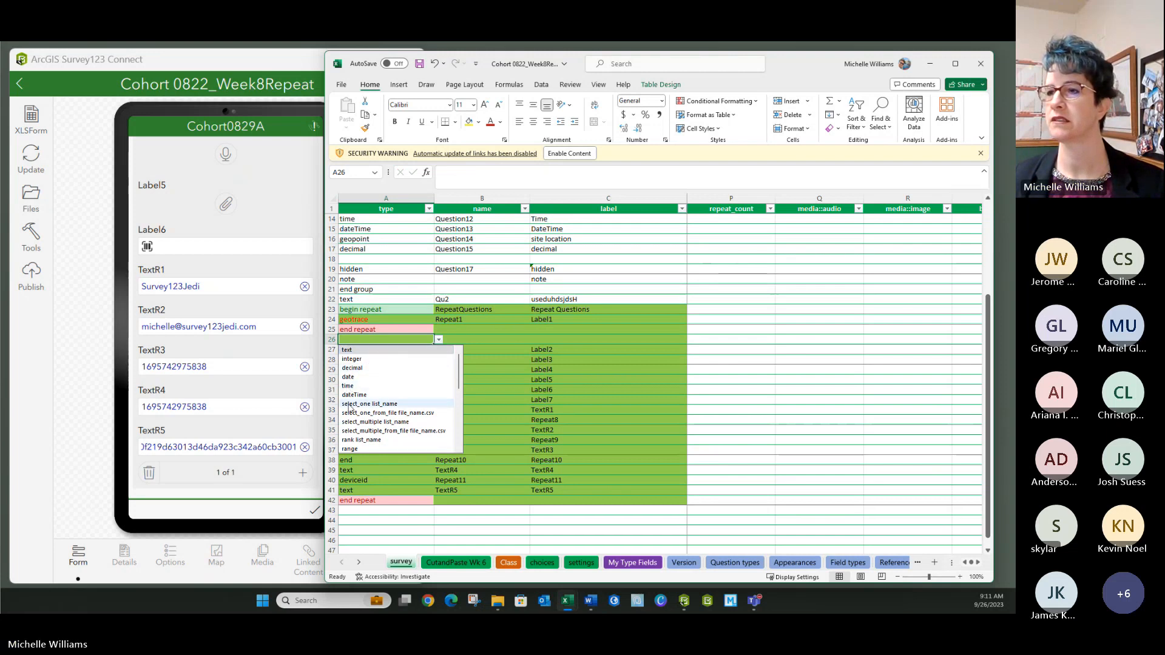
{"action": "type", "text": "be"}
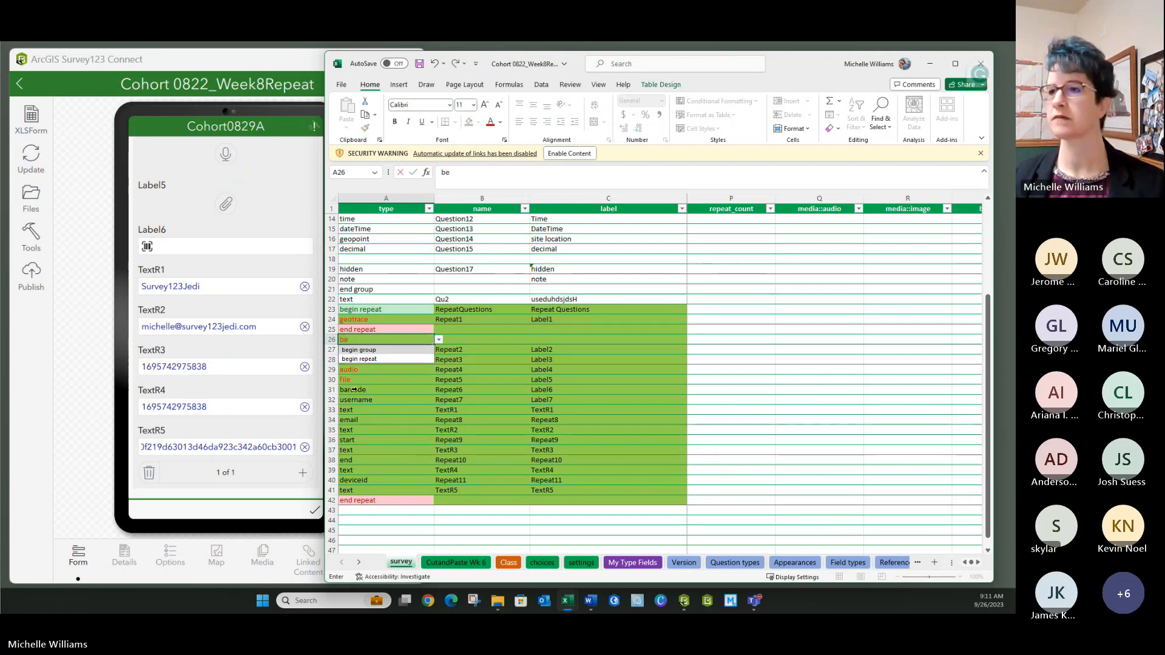
{"action": "left_click", "coordinate": [371, 360]}
{"action": "left_click", "coordinate": [424, 380]}
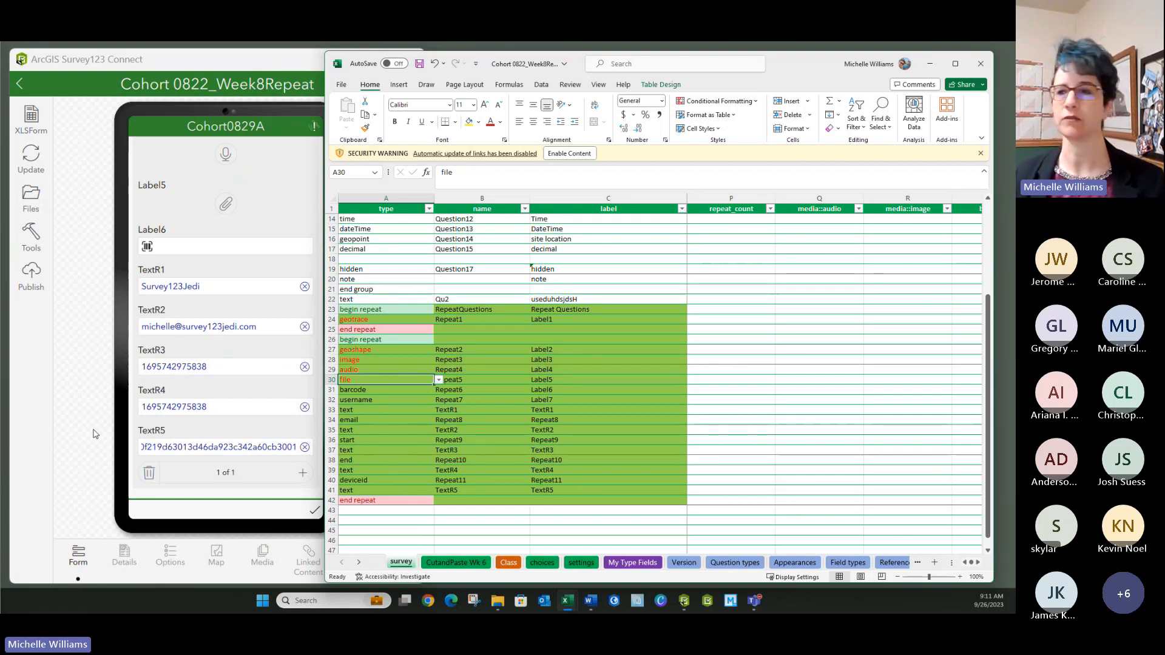
- Insert a blank row at 28 and move the end repeat from A43 into A28
{"action": "left_click", "coordinate": [377, 501]}
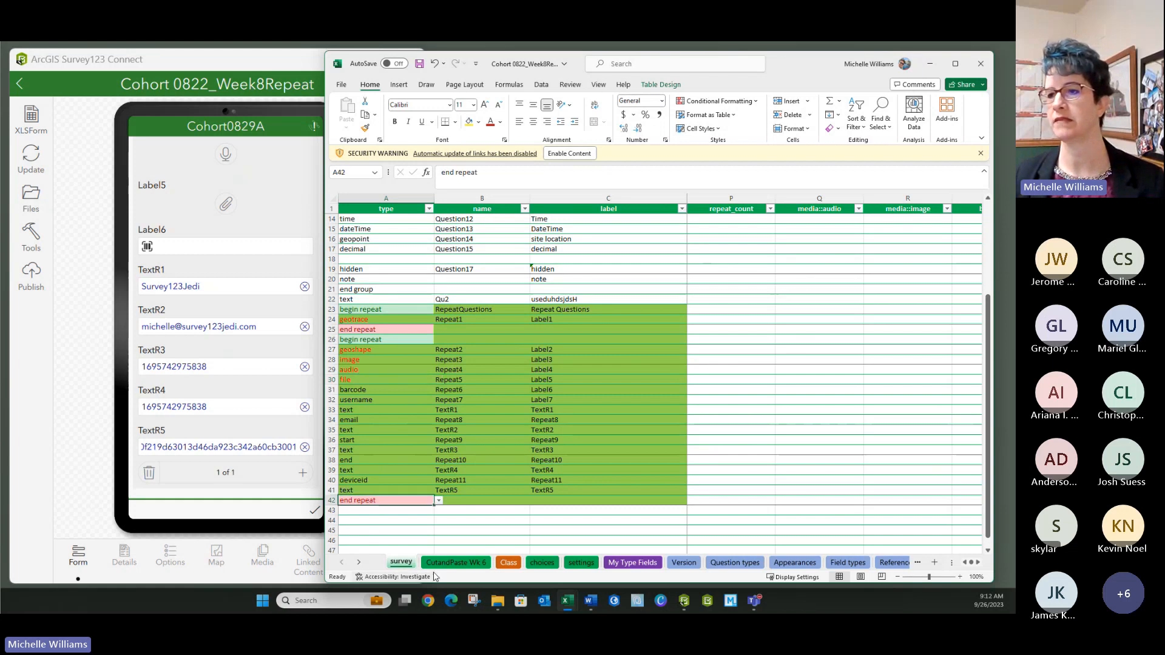
{"action": "left_click", "coordinate": [331, 359]}
{"action": "right_click", "coordinate": [332, 359]}
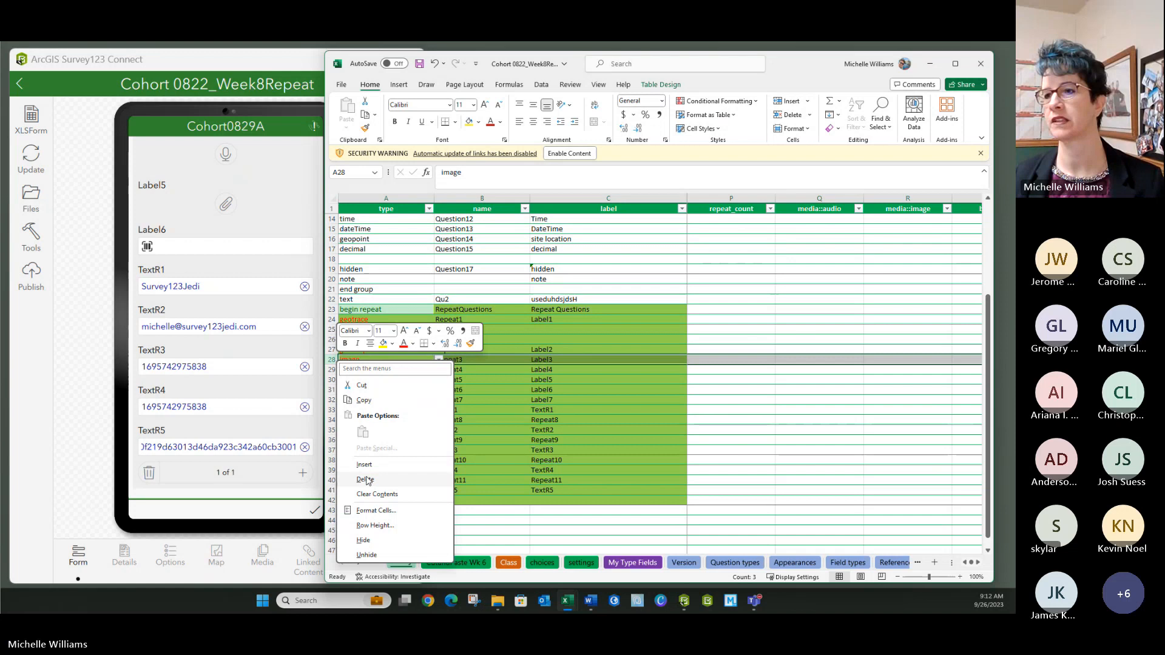
{"action": "left_click", "coordinate": [365, 463]}
{"action": "left_click", "coordinate": [369, 511]}
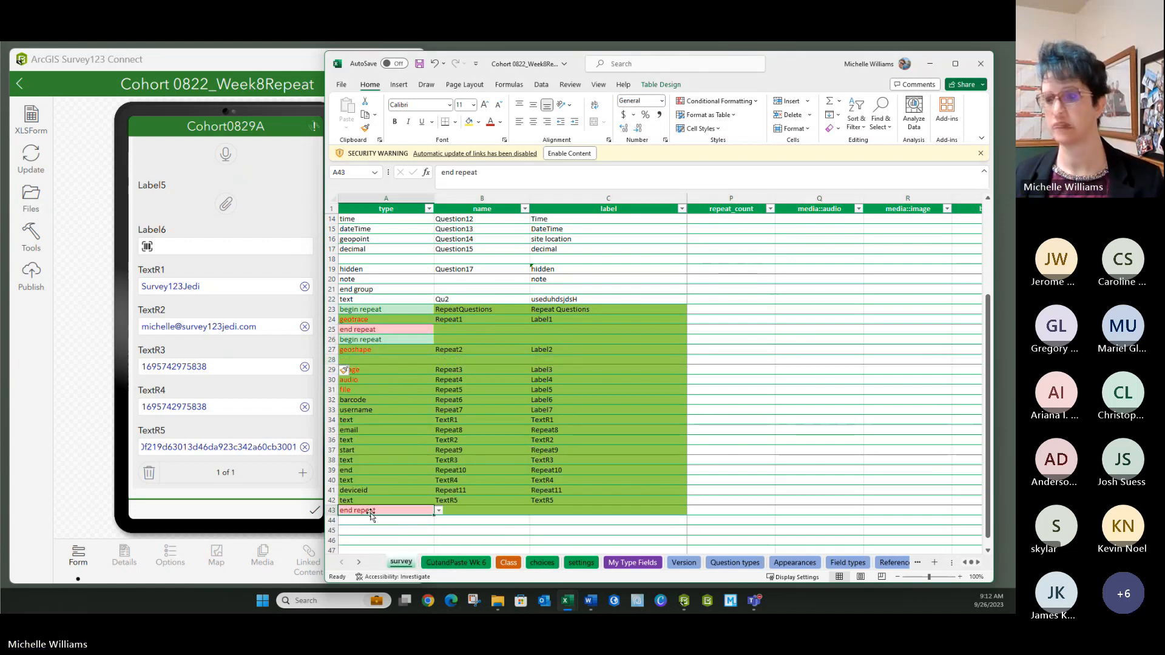
{"action": "key", "text": "ctrl+x"}
{"action": "key", "text": "Up"}
{"action": "key", "text": "Up"}
{"action": "key", "text": "Up"}
{"action": "key", "text": "Up"}
{"action": "key", "text": "Up"}
{"action": "key", "text": "Up"}
{"action": "key", "text": "Up"}
{"action": "key", "text": "Up"}
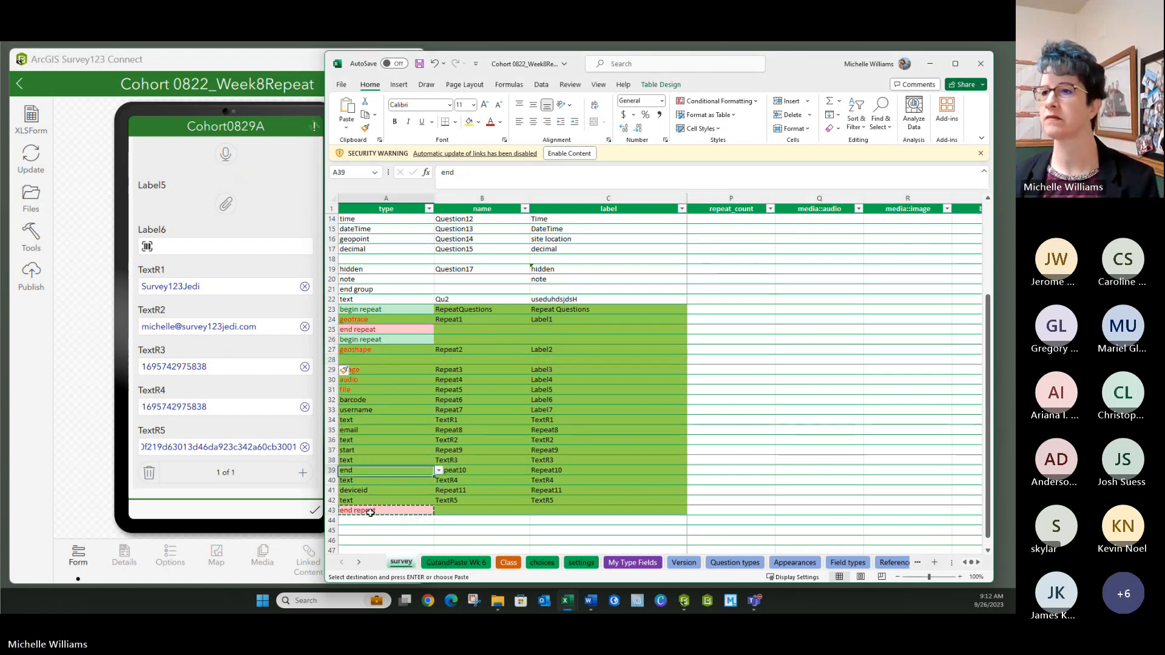
{"action": "key", "text": "Up"}
{"action": "key", "text": "Up"}
{"action": "key", "text": "Up"}
{"action": "key", "text": "Up"}
{"action": "key", "text": "Up"}
{"action": "key", "text": "Up"}
{"action": "key", "text": "Up"}
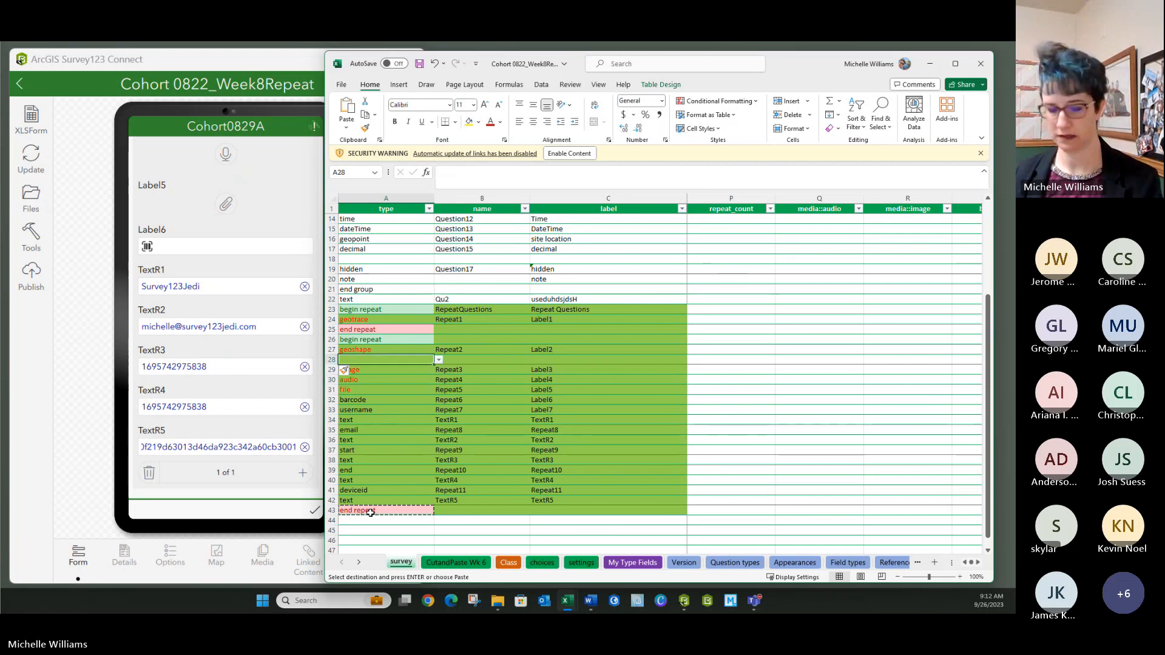
{"action": "key", "text": "Return"}
- Save the workbook
{"action": "left_click", "coordinate": [368, 512]}
{"action": "left_click", "coordinate": [393, 428]}
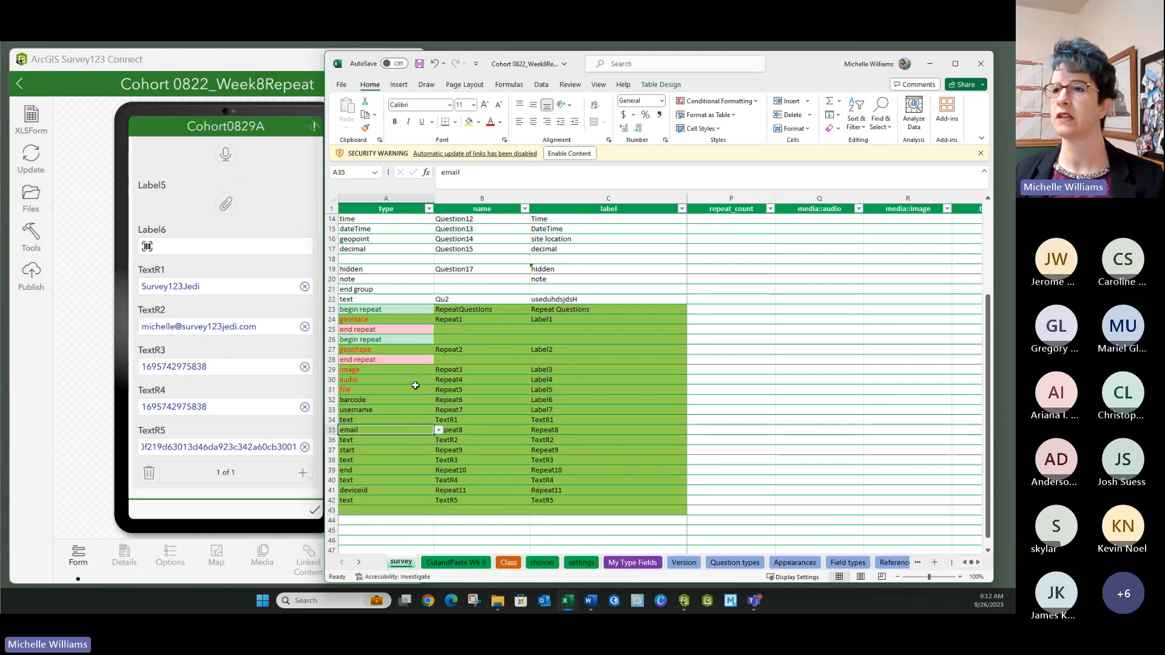
{"action": "left_click", "coordinate": [418, 63]}
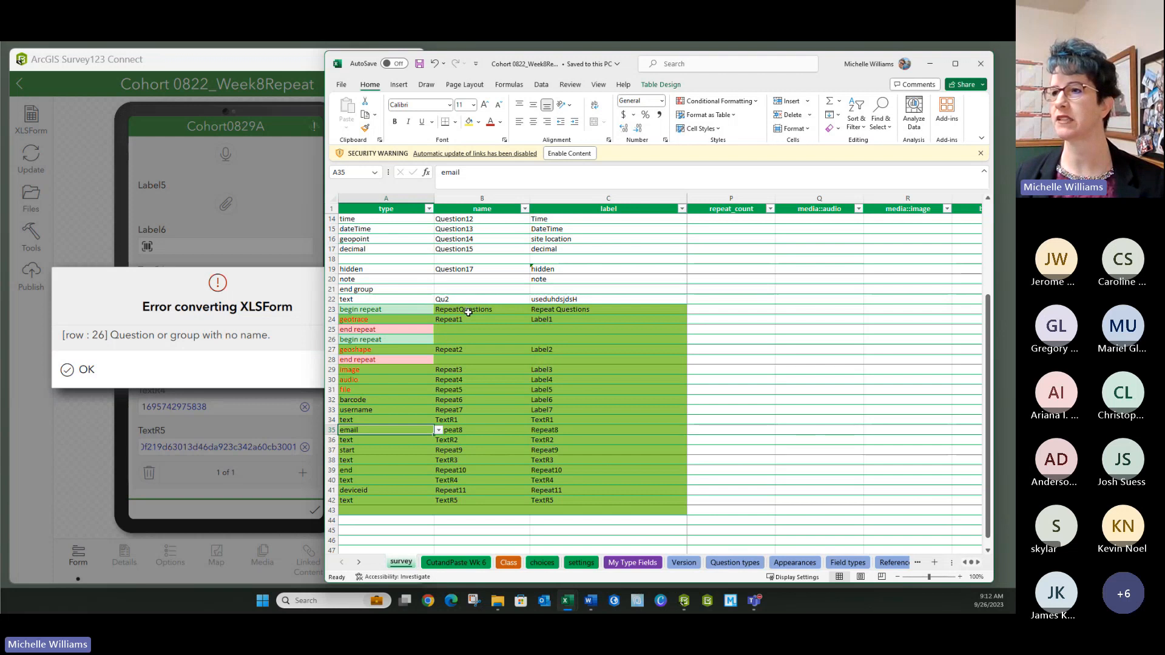
- Copy row 23's name and label into row 26 as RepeatQuestions2 and Repeat Questions2
{"action": "left_click_drag", "start_coordinate": [461, 309], "coordinate": [548, 310]}
{"action": "key", "text": "ctrl+c"}
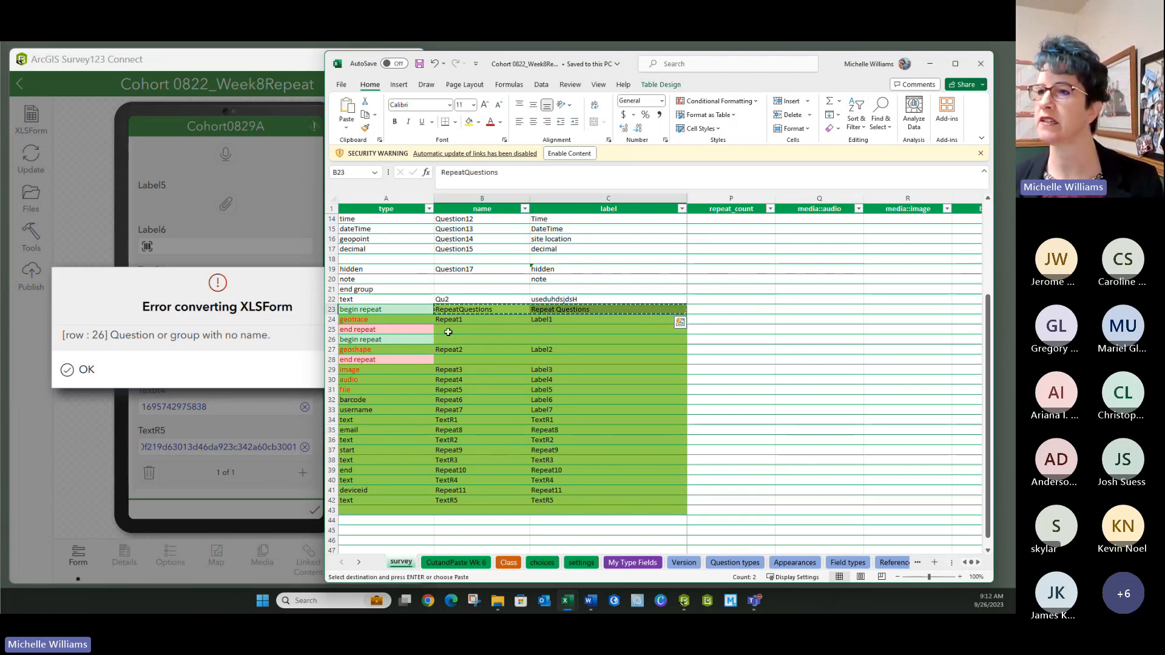
{"action": "left_click", "coordinate": [446, 340]}
{"action": "key", "text": "ctrl+v"}
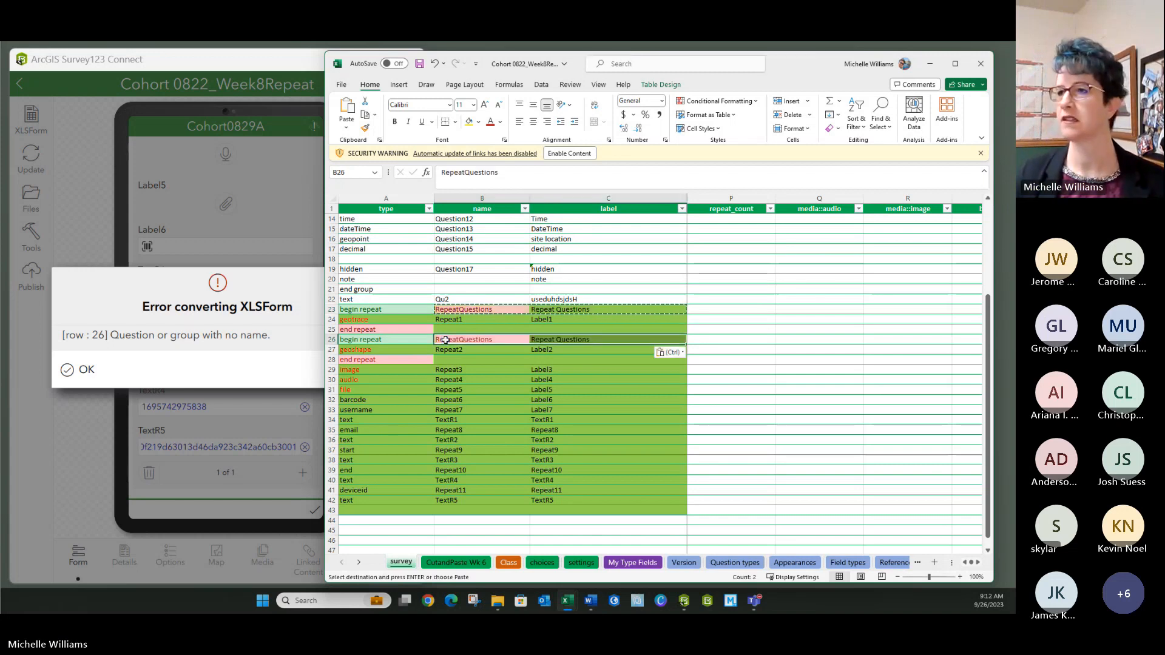
{"action": "double_click", "coordinate": [498, 339]}
{"action": "type", "text": "2"}
{"action": "key", "text": "Return"}
{"action": "left_click", "coordinate": [596, 339]}
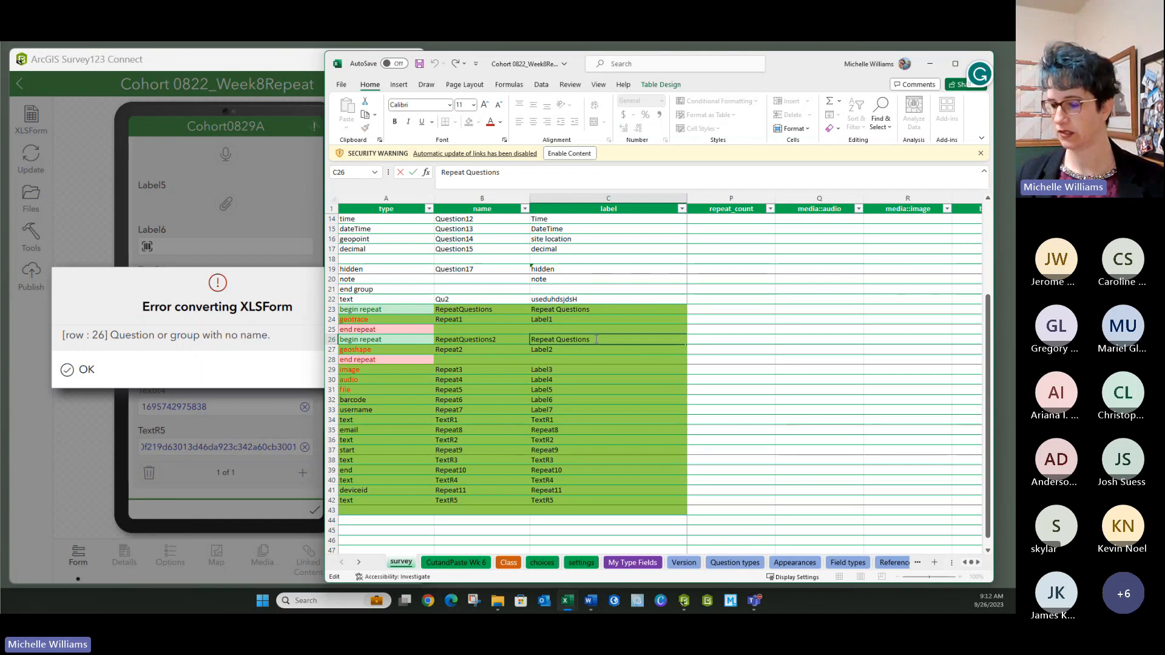
{"action": "type", "text": "2"}
{"action": "left_click", "coordinate": [564, 389]}
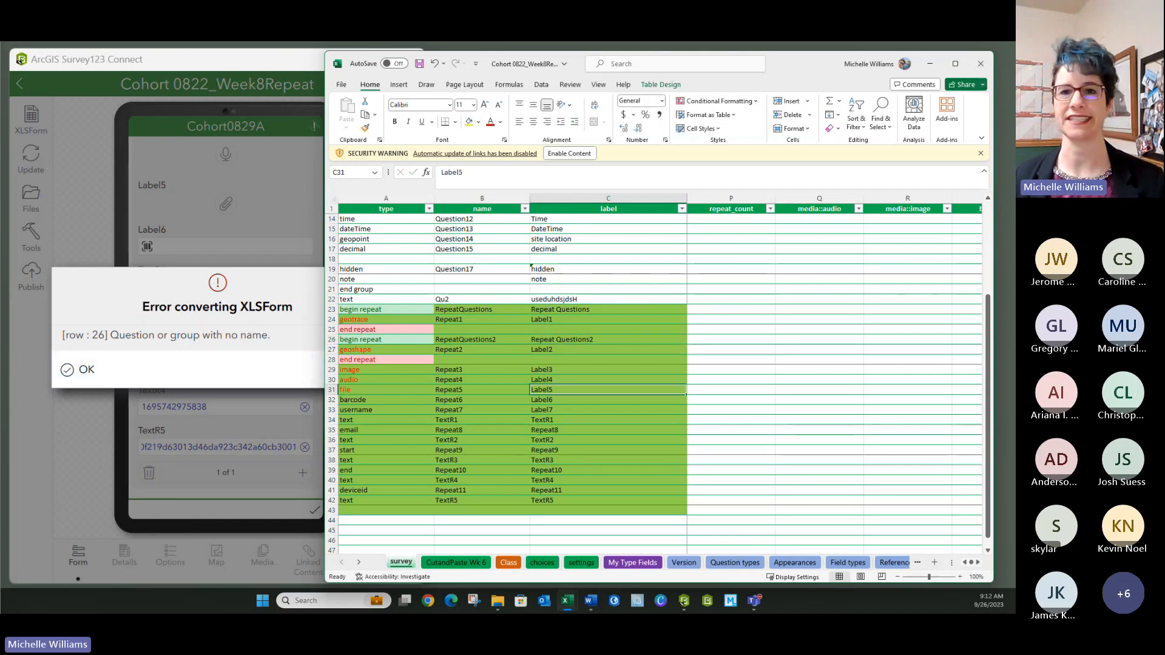
- Paste descriptive line and polygon labels into C29:C42 and C23:C27
{"action": "left_click", "coordinate": [146, 406]}
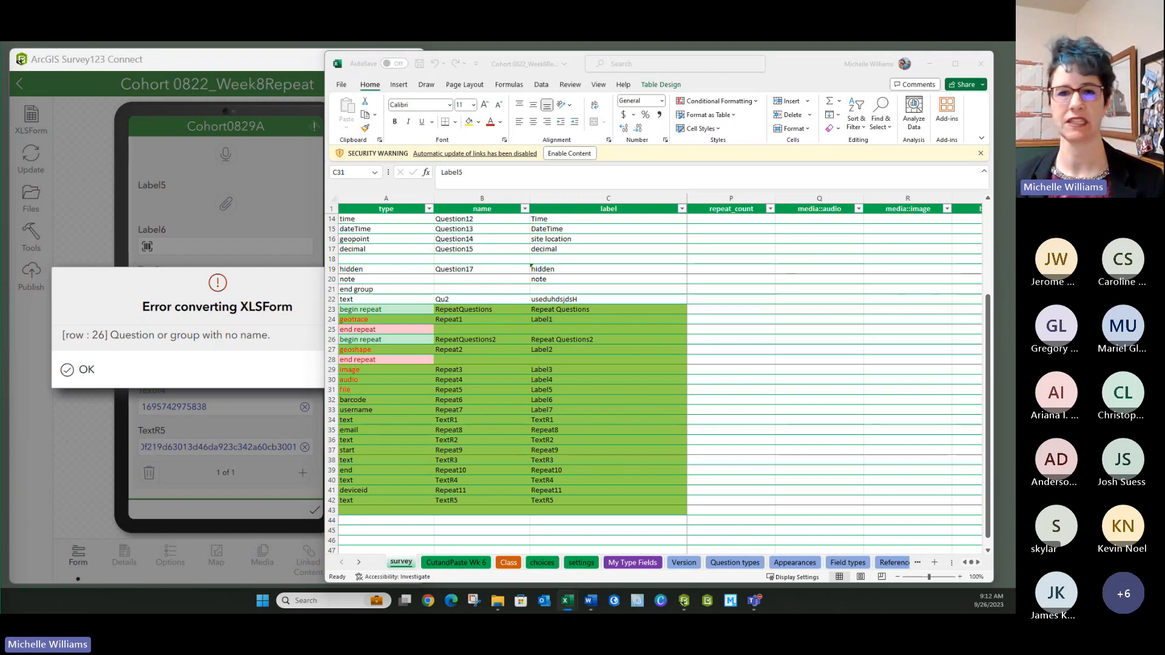
{"action": "key", "text": "ctrl+c"}
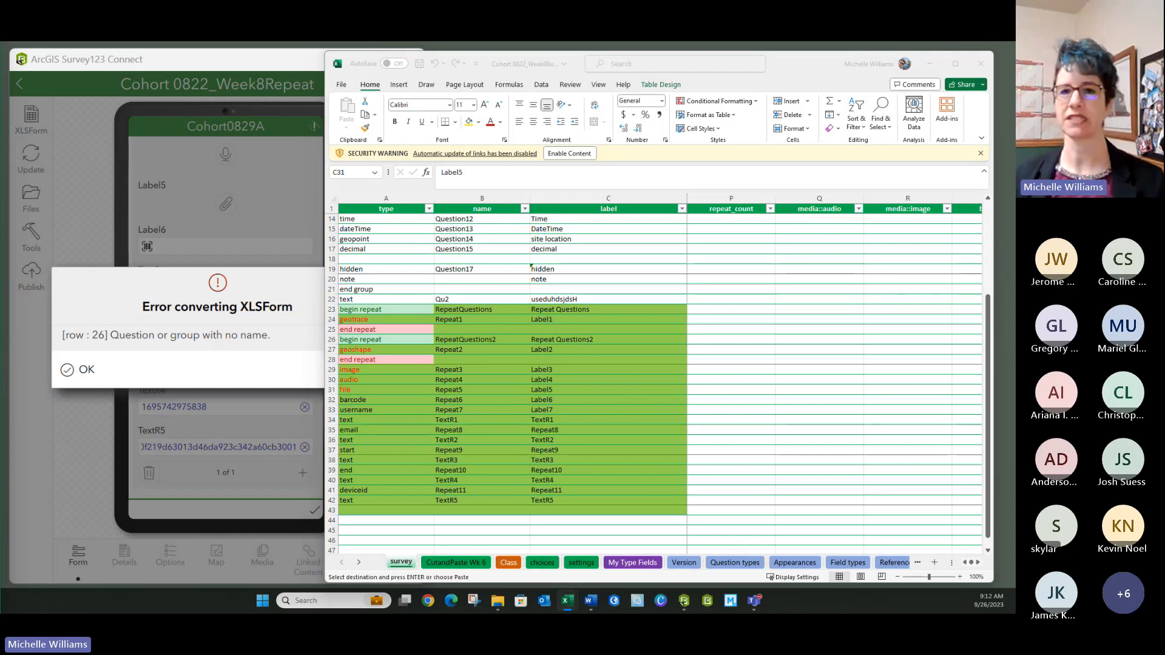
{"action": "left_click", "coordinate": [547, 366]}
{"action": "key", "text": "ctrl+v"}
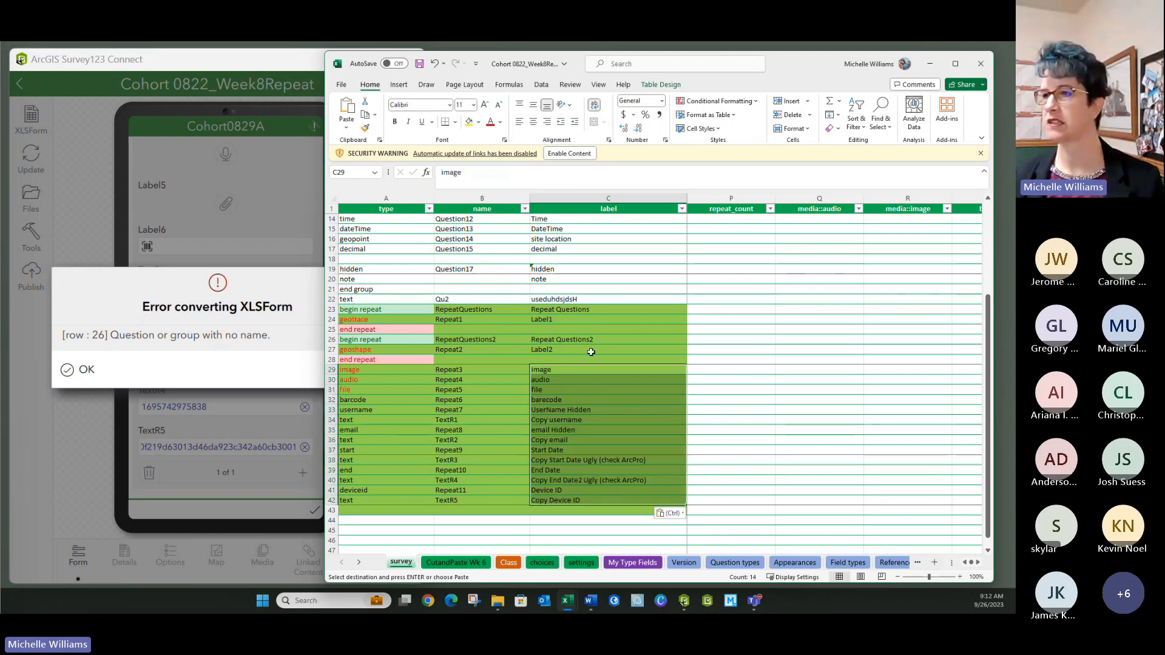
{"action": "left_click", "coordinate": [780, 349]}
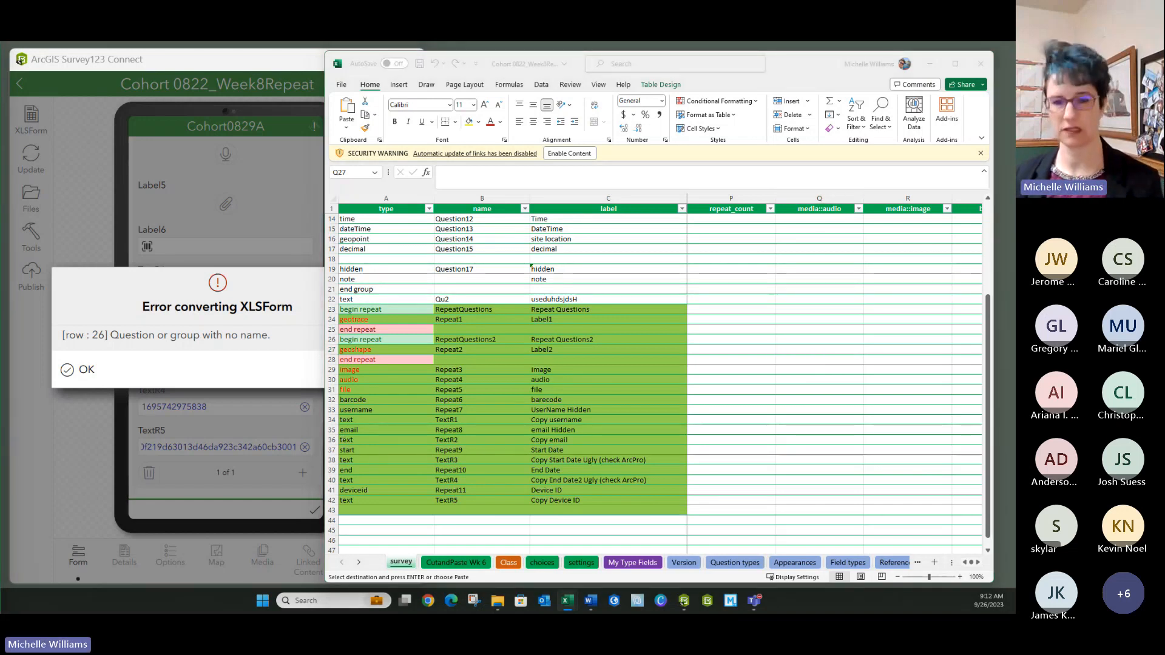
{"action": "left_click", "coordinate": [569, 311]}
{"action": "right_click", "coordinate": [569, 310]}
{"action": "left_click", "coordinate": [613, 299]}
{"action": "left_click", "coordinate": [741, 350]}
- Dismiss the form conversion error and enable the workbook's linked content
{"action": "left_click", "coordinate": [485, 339]}
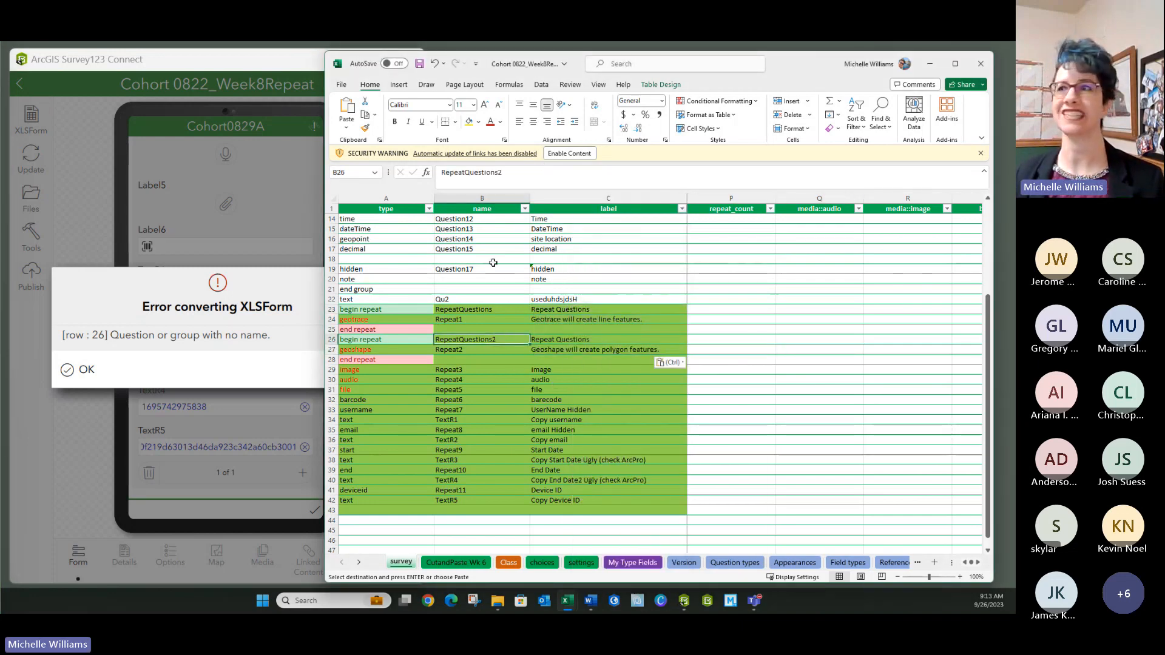
{"action": "left_click", "coordinate": [88, 370]}
{"action": "left_click", "coordinate": [630, 269]}
{"action": "left_click", "coordinate": [569, 154]}
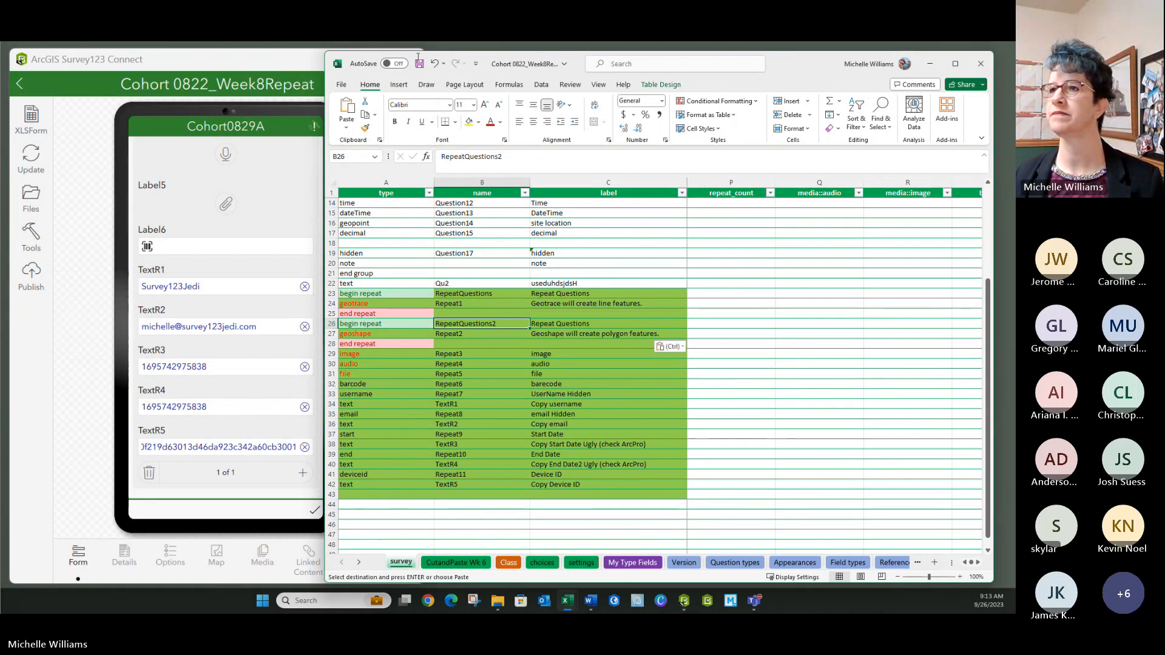
- Save the workbook past the links warning and place Survey123 Connect and Excel side by side
{"action": "left_click", "coordinate": [484, 354]}
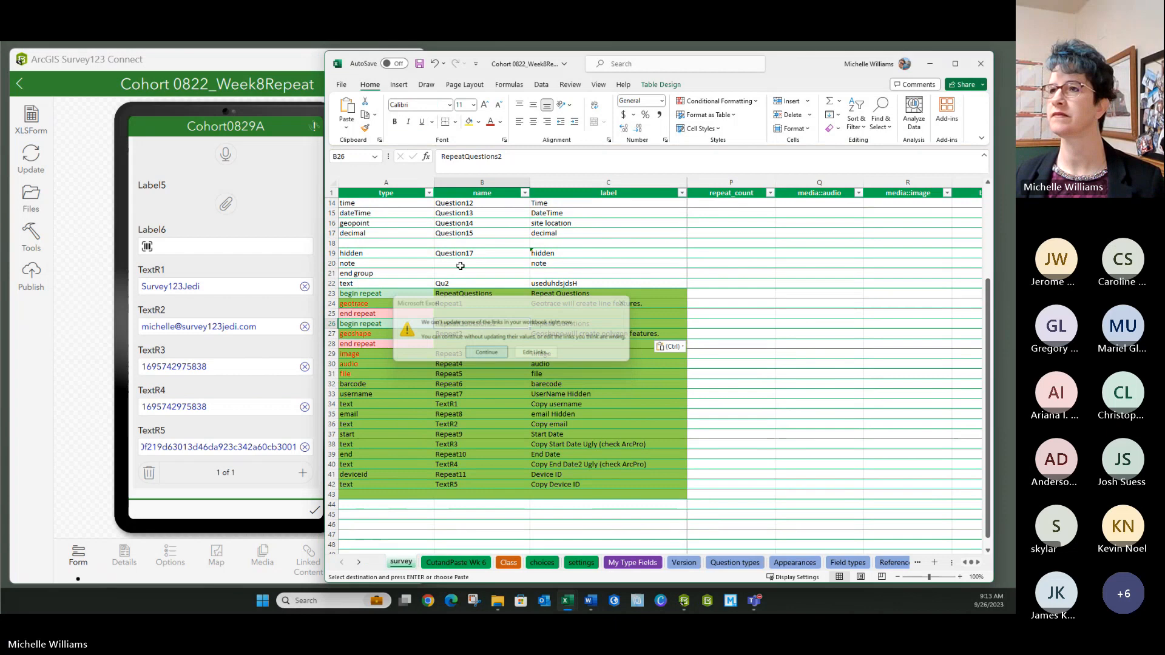
{"action": "left_click", "coordinate": [419, 63]}
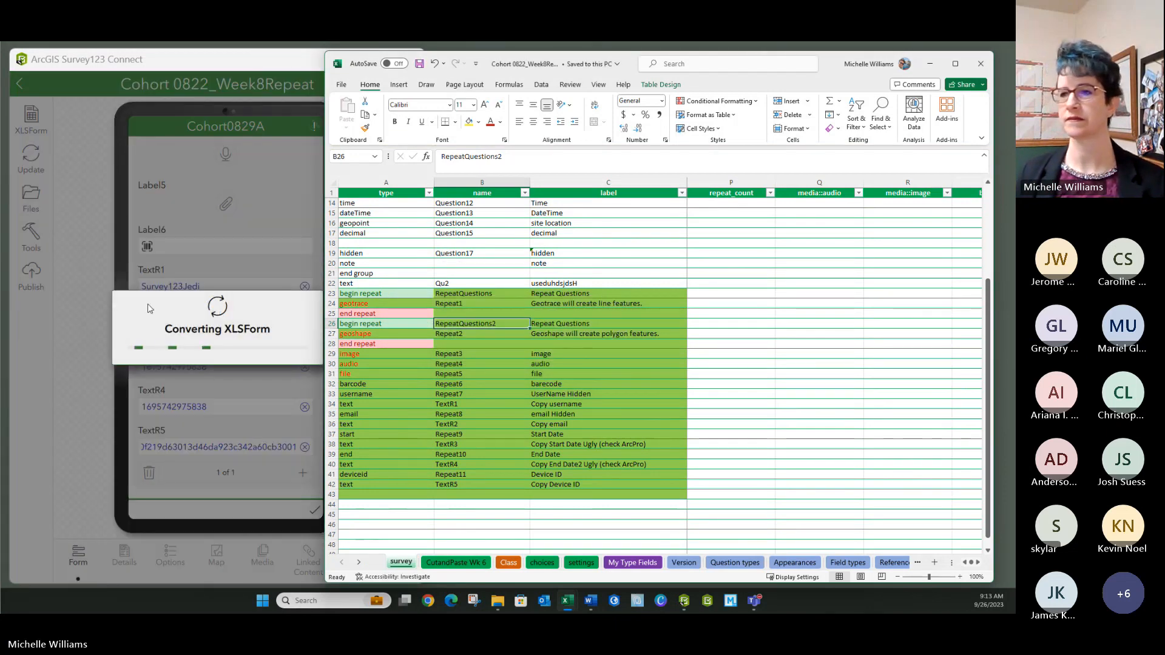
{"action": "left_click_drag", "start_coordinate": [322, 250], "coordinate": [393, 250]}
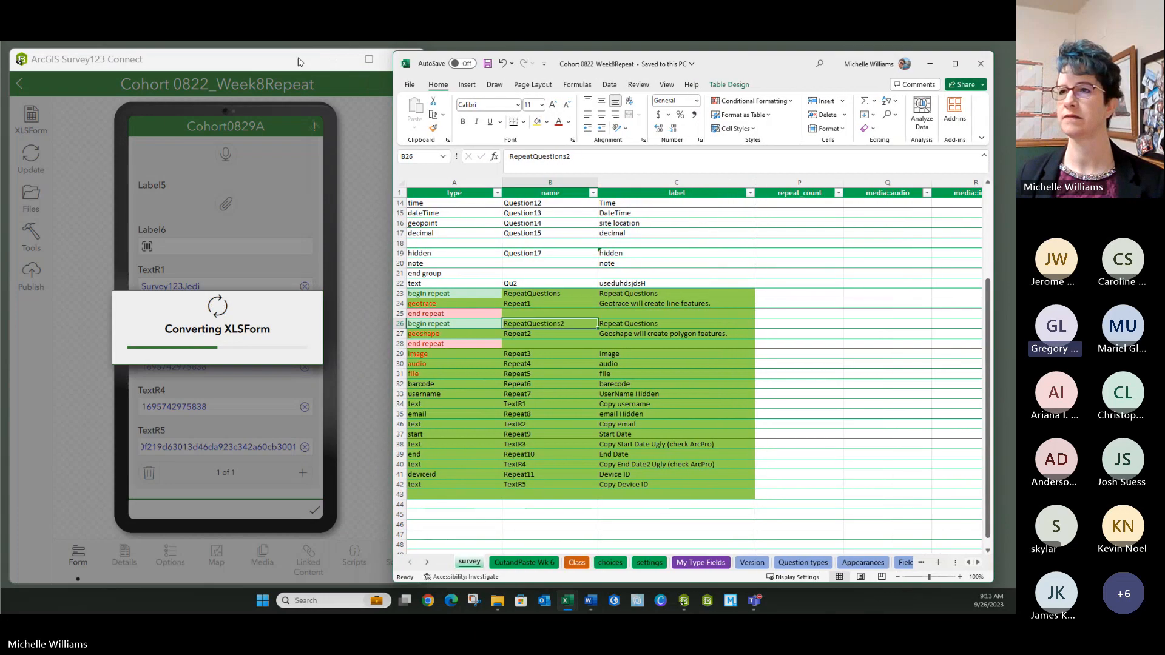
{"action": "left_click", "coordinate": [333, 68]}
{"action": "left_click_drag", "start_coordinate": [426, 116], "coordinate": [318, 118]}
{"action": "left_click_drag", "start_coordinate": [392, 124], "coordinate": [323, 123]}
{"action": "left_click", "coordinate": [161, 271]}
{"action": "scroll", "coordinate": [162, 267], "scroll_direction": "down", "scroll_amount": 5}
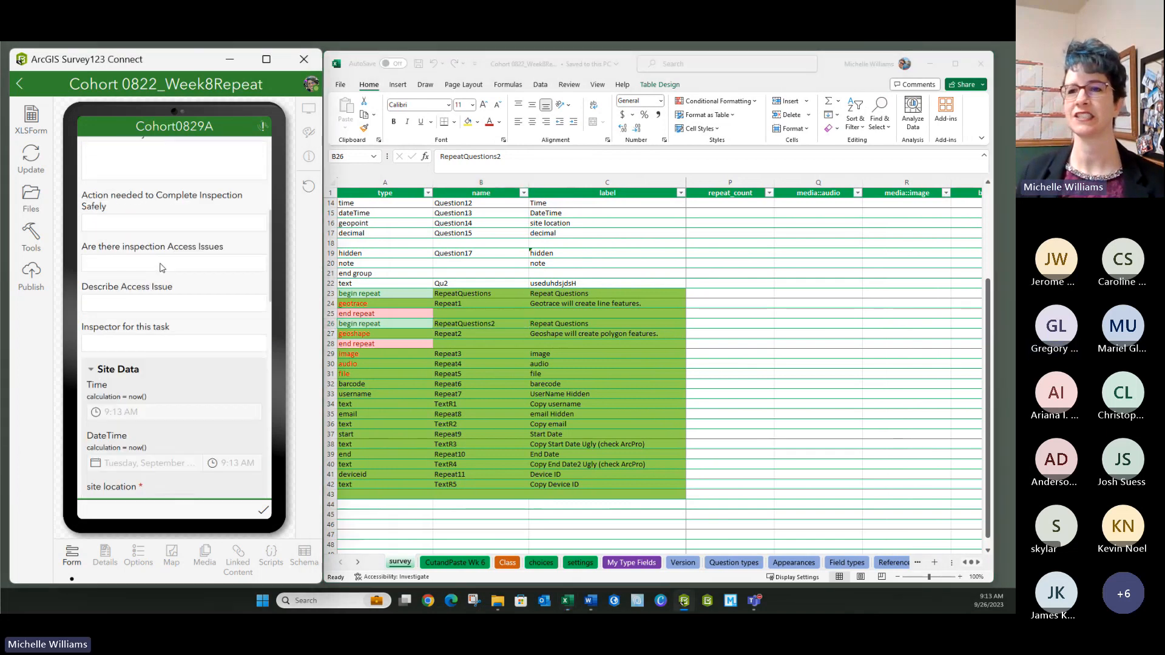
{"action": "scroll", "coordinate": [163, 279], "scroll_direction": "down", "scroll_amount": 5}
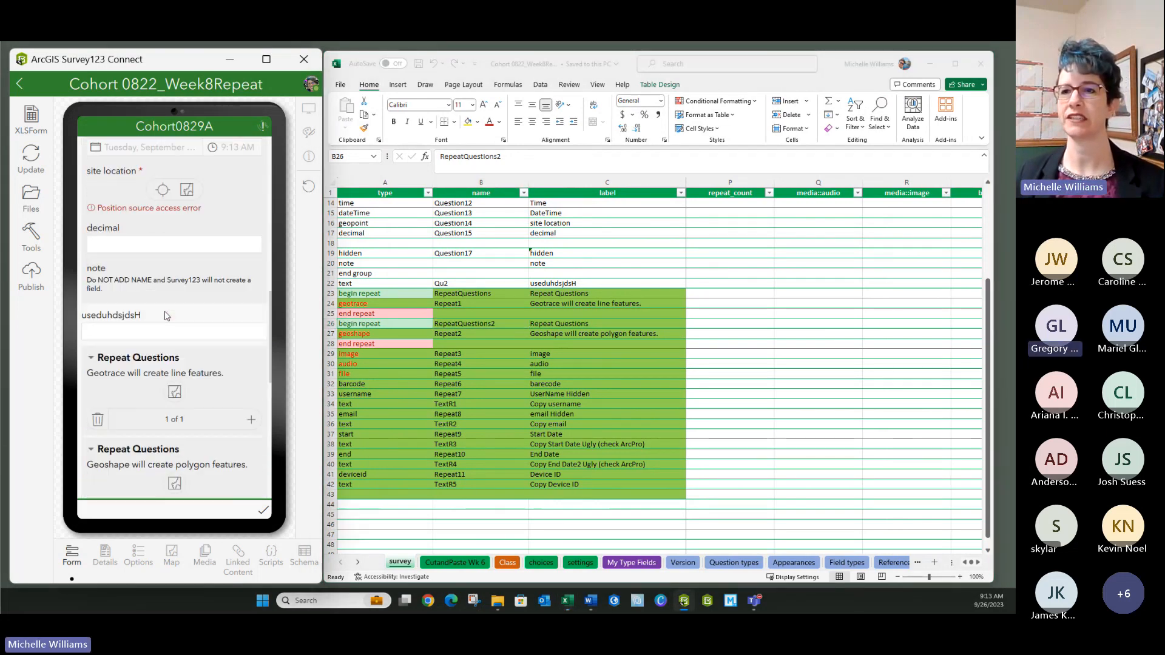
{"action": "scroll", "coordinate": [165, 316], "scroll_direction": "down", "scroll_amount": 3}
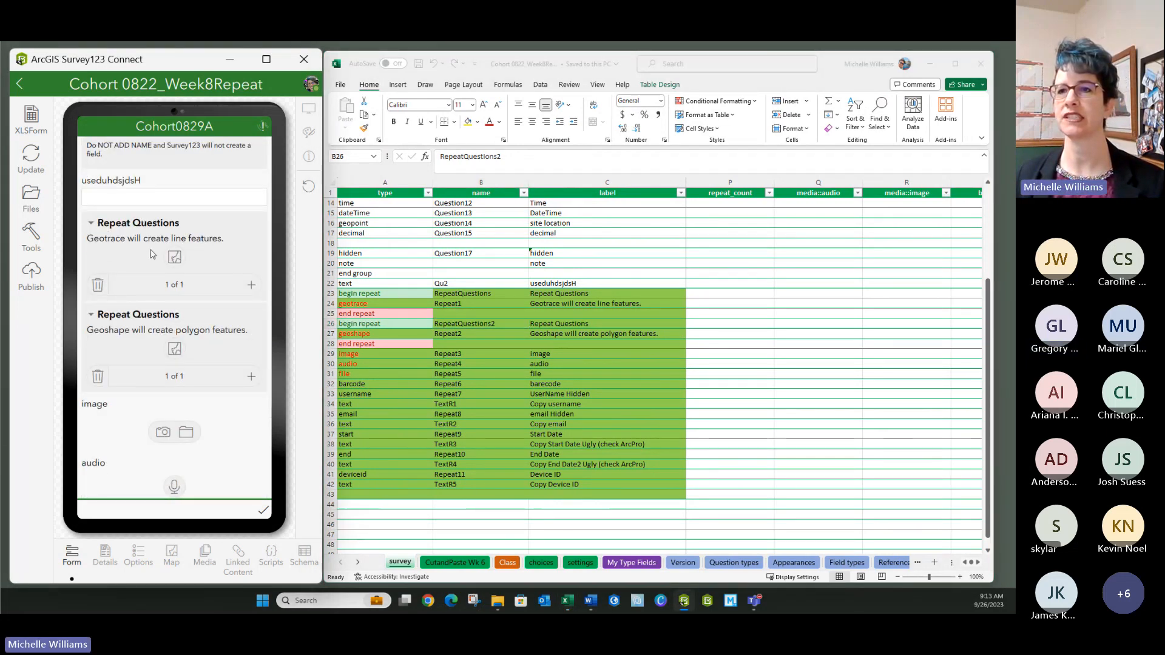
{"action": "scroll", "coordinate": [117, 368], "scroll_direction": "down", "scroll_amount": 2}
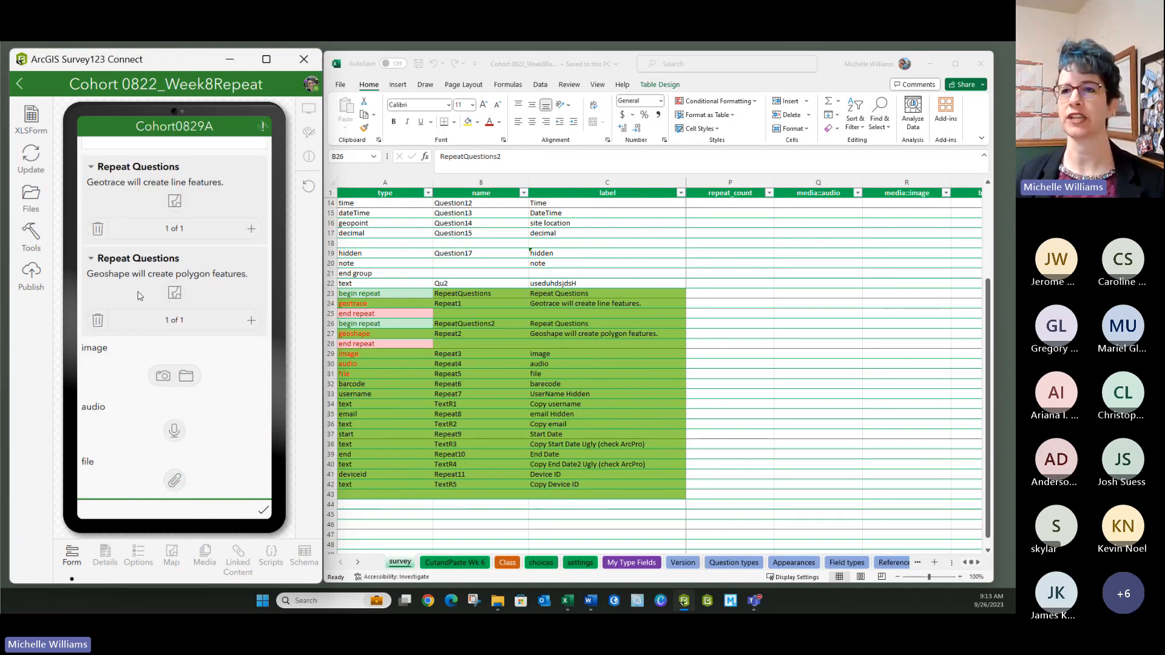
{"action": "scroll", "coordinate": [138, 295], "scroll_direction": "down", "scroll_amount": 4}
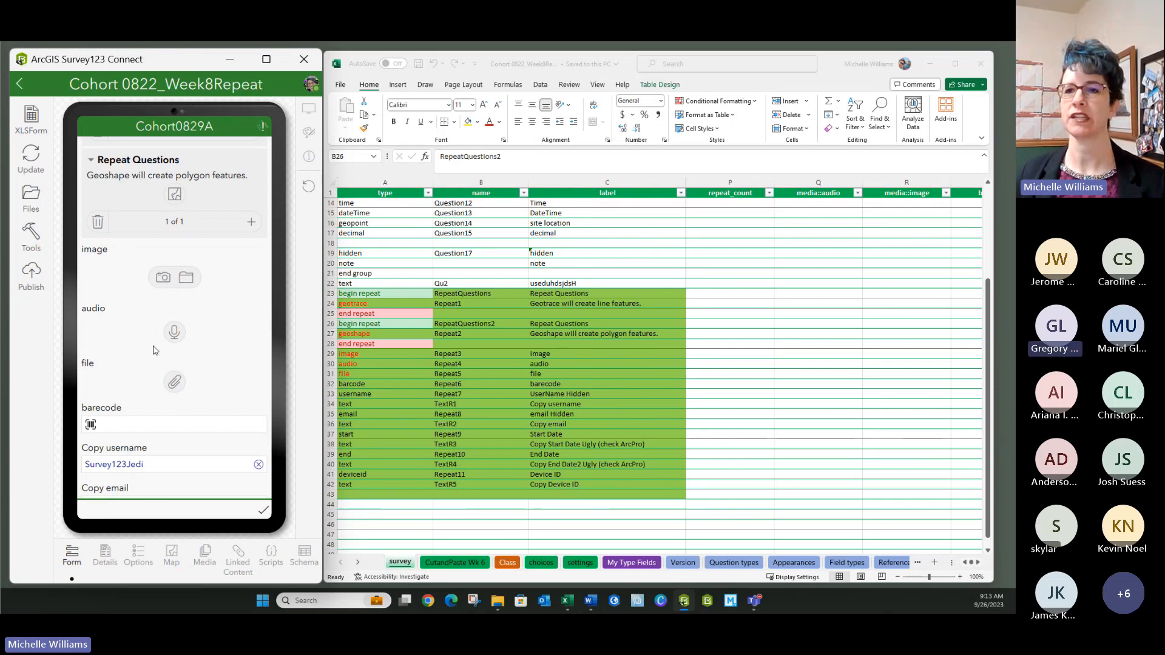
{"action": "scroll", "coordinate": [151, 425], "scroll_direction": "down", "scroll_amount": 5}
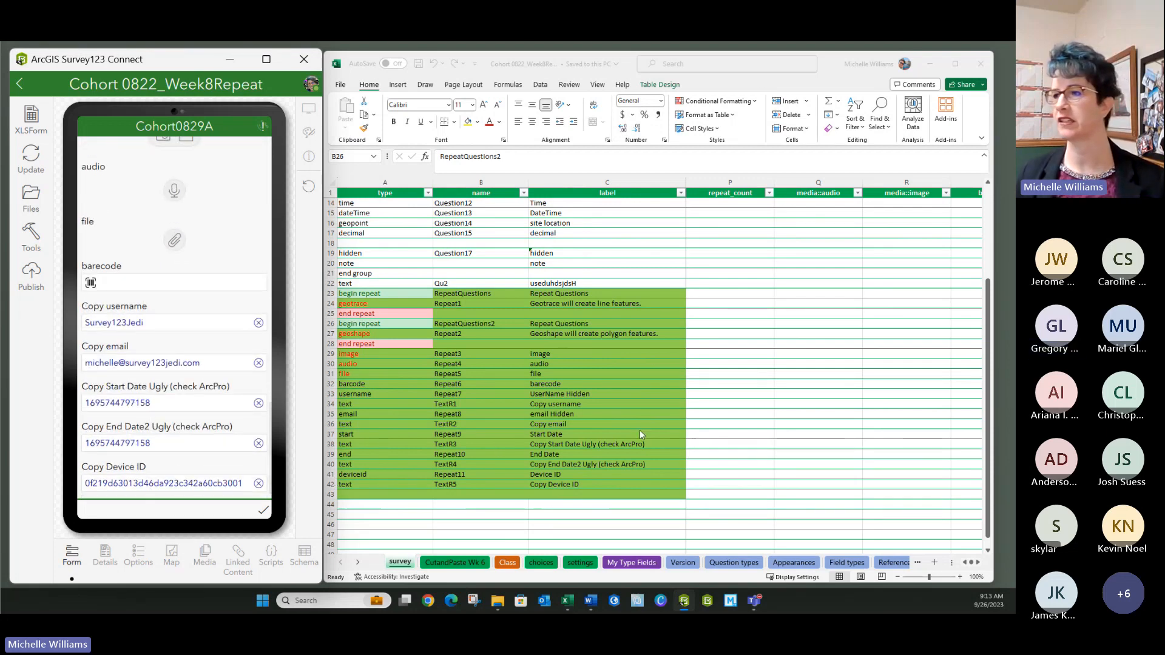
{"action": "left_click", "coordinate": [569, 445]}
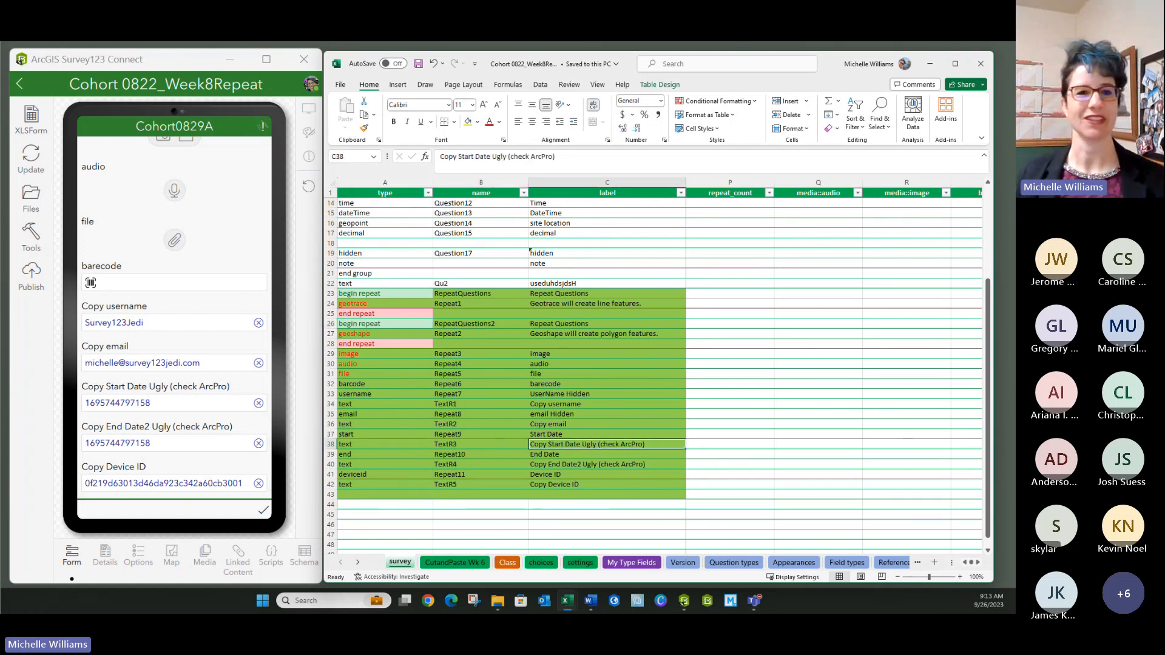
{"action": "key", "text": "alt+Tab"}
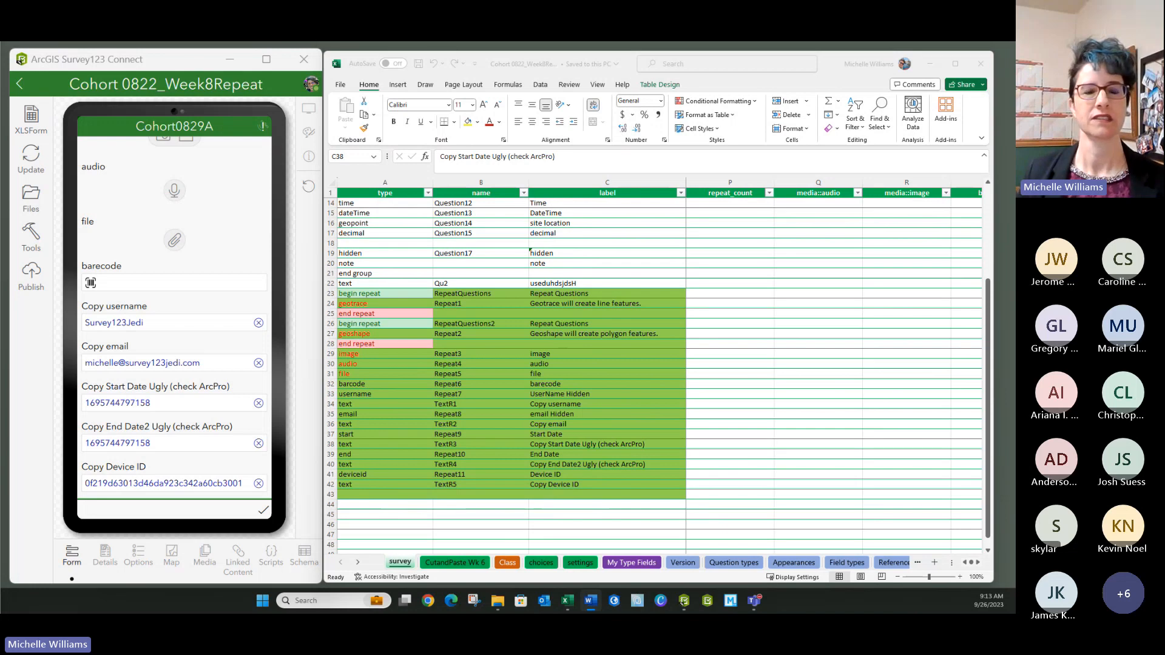
- Review the survey's details and its General and Inbox options, including the Inbox query field
{"action": "left_click", "coordinate": [104, 559]}
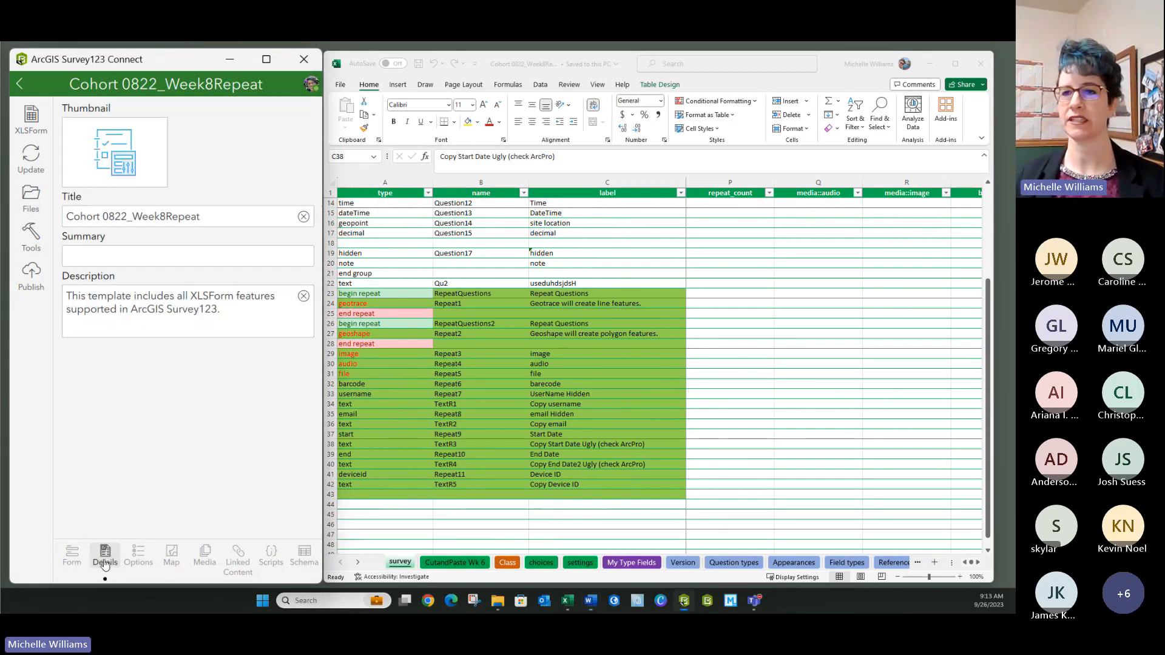
{"action": "left_click", "coordinate": [138, 553]}
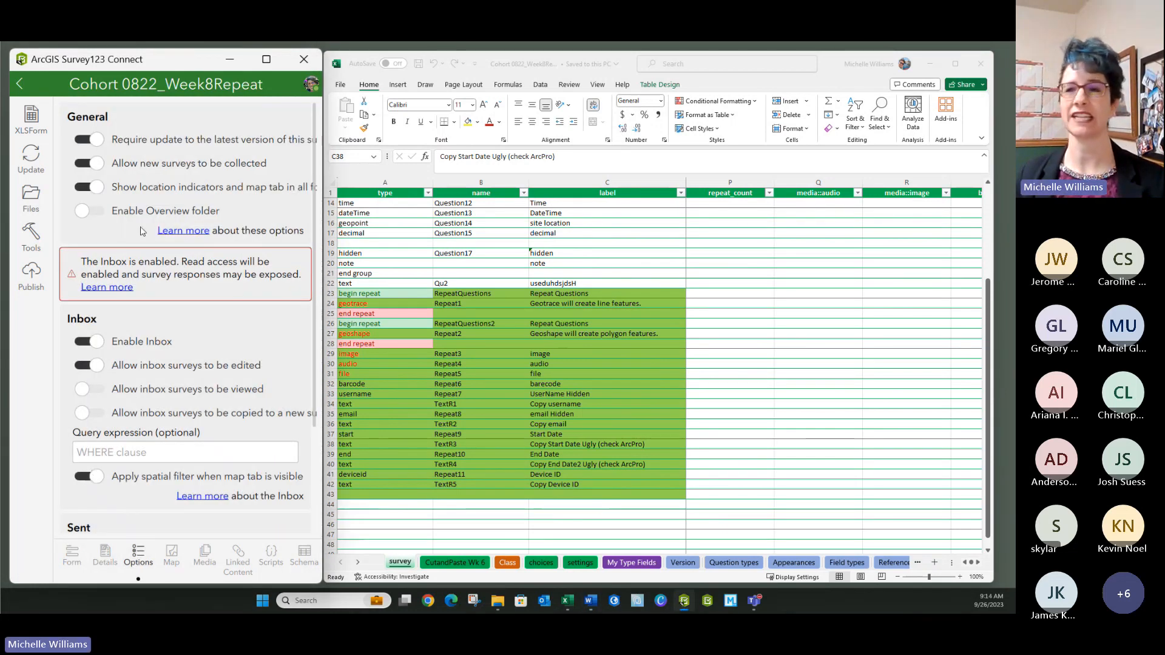
{"action": "left_click", "coordinate": [160, 455]}
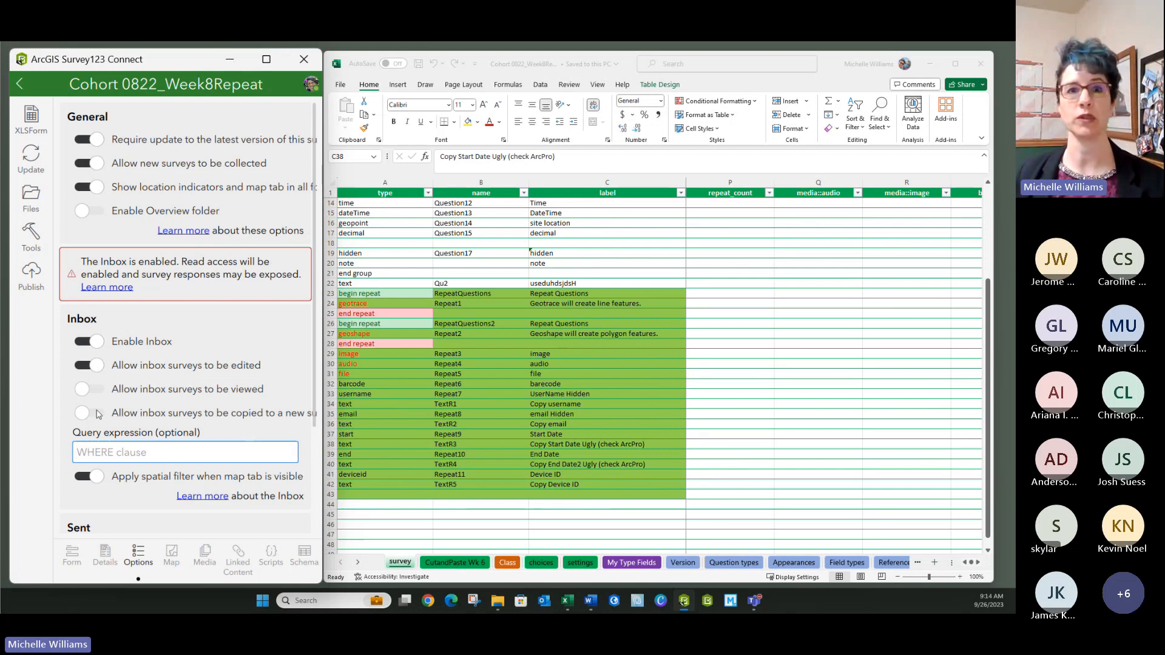
- Check the Copy username row in the workbook, then start publishing the survey
{"action": "key", "text": "alt+Tab"}
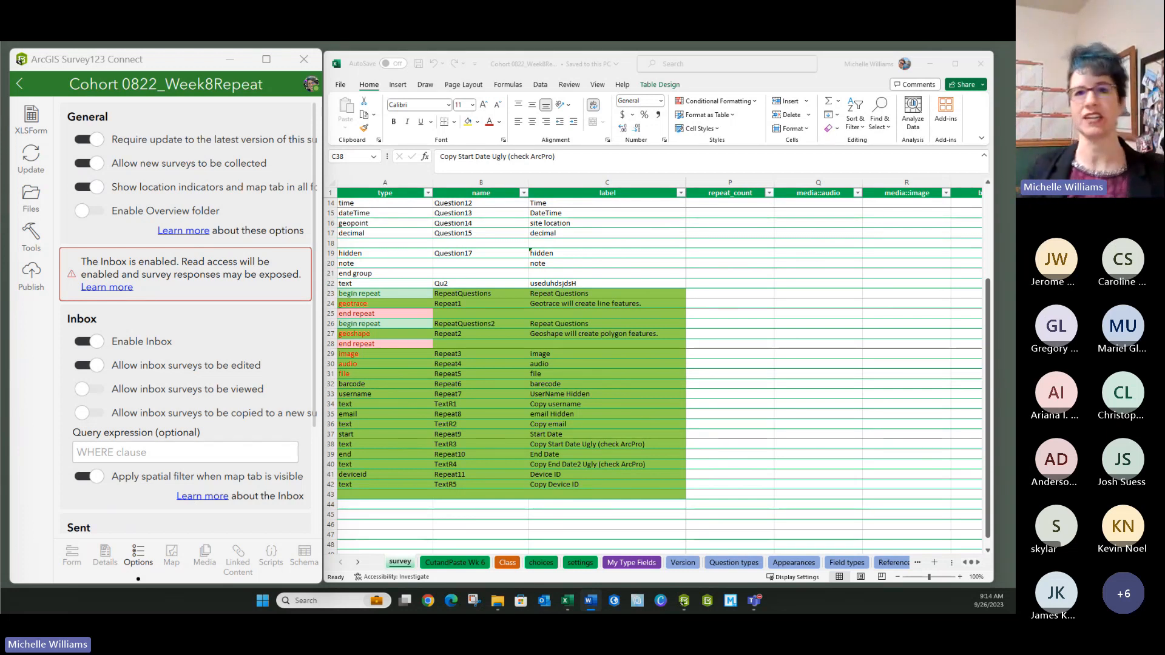
{"action": "left_click", "coordinate": [387, 404]}
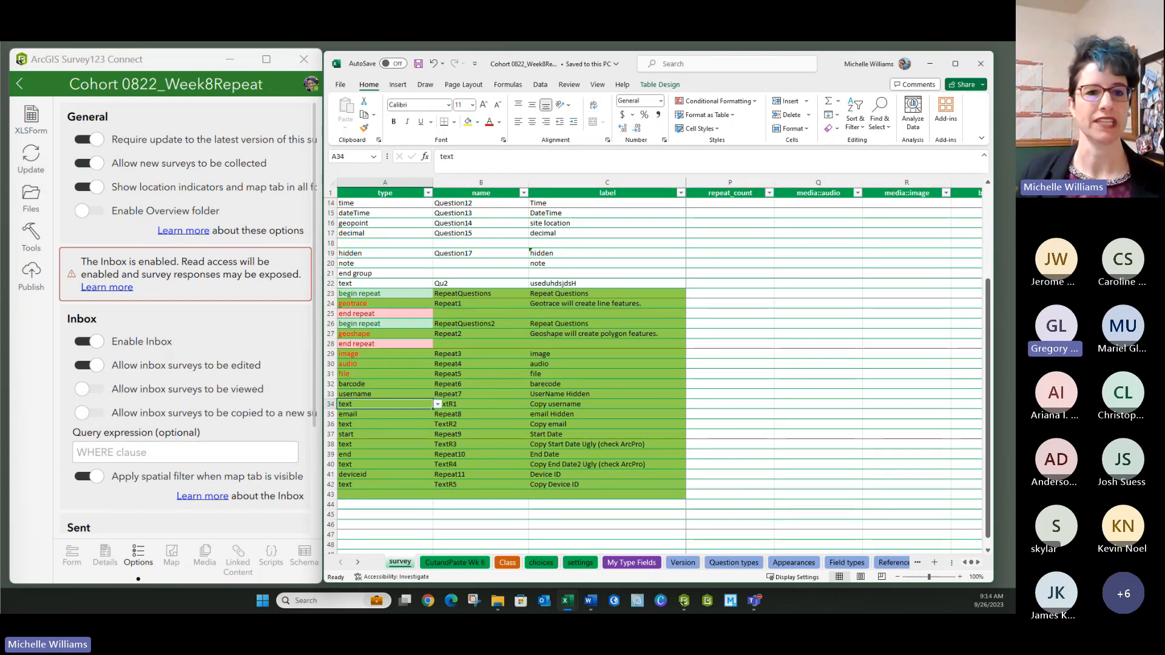
{"action": "key", "text": "alt+Tab"}
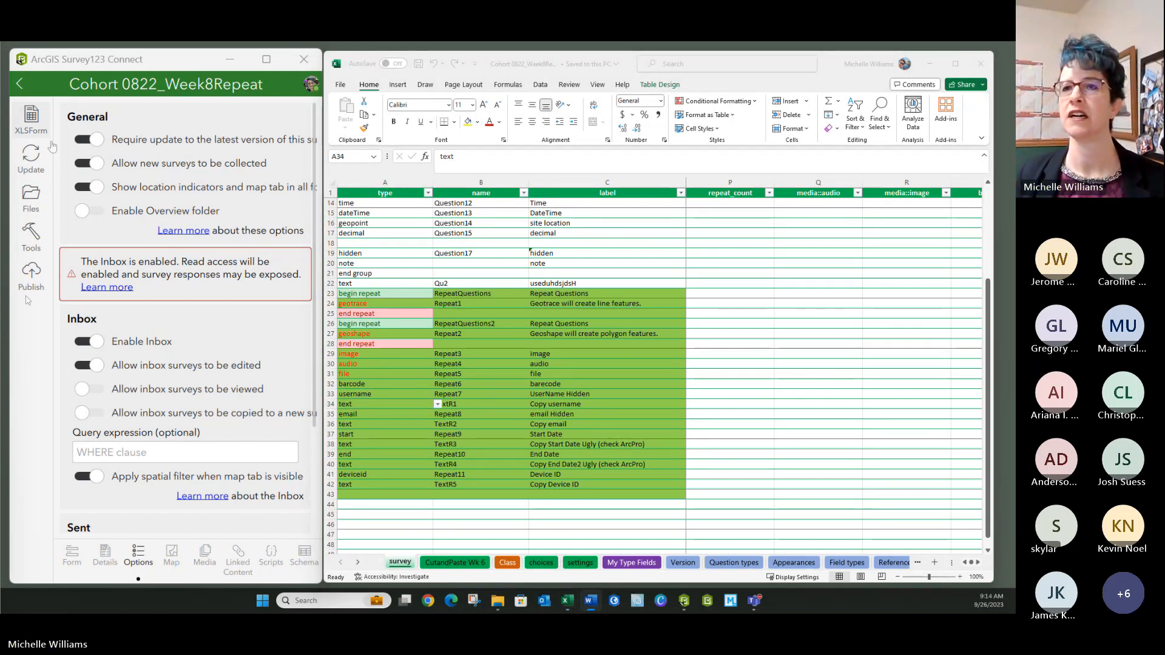
{"action": "key", "text": "alt+Tab"}
{"action": "left_click", "coordinate": [31, 274]}
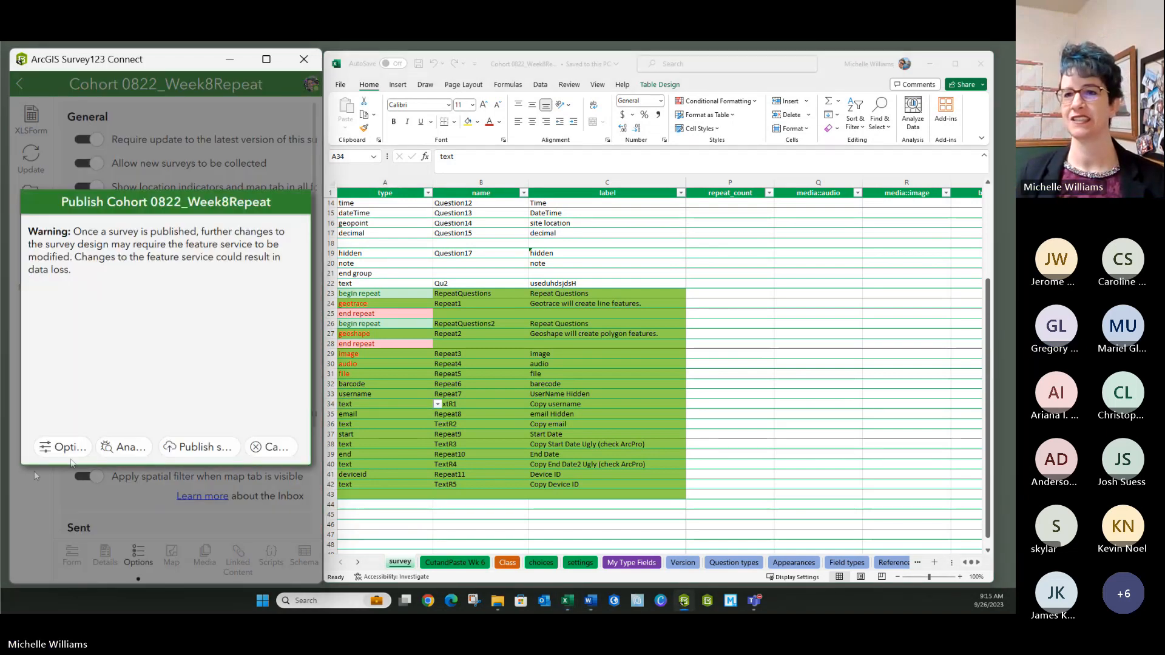
- Enable sync in the publishing options, then analyze the survey: 0 critical issues, 0 warnings, 2 informational notes
{"action": "left_click", "coordinate": [62, 447]}
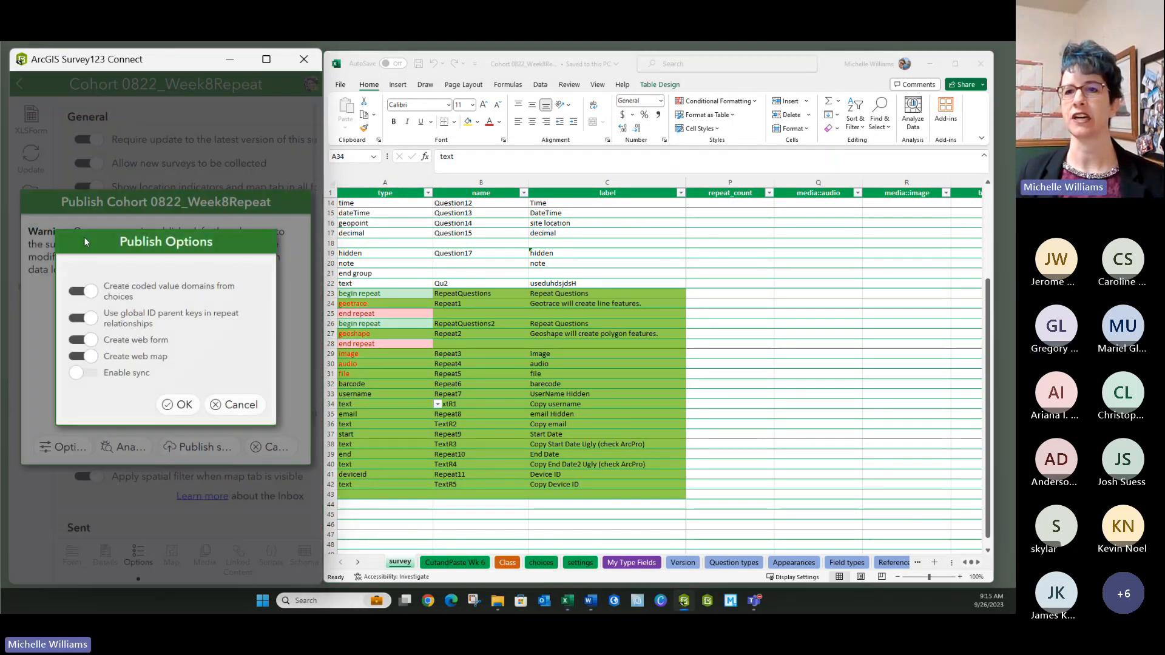
{"action": "left_click", "coordinate": [84, 374]}
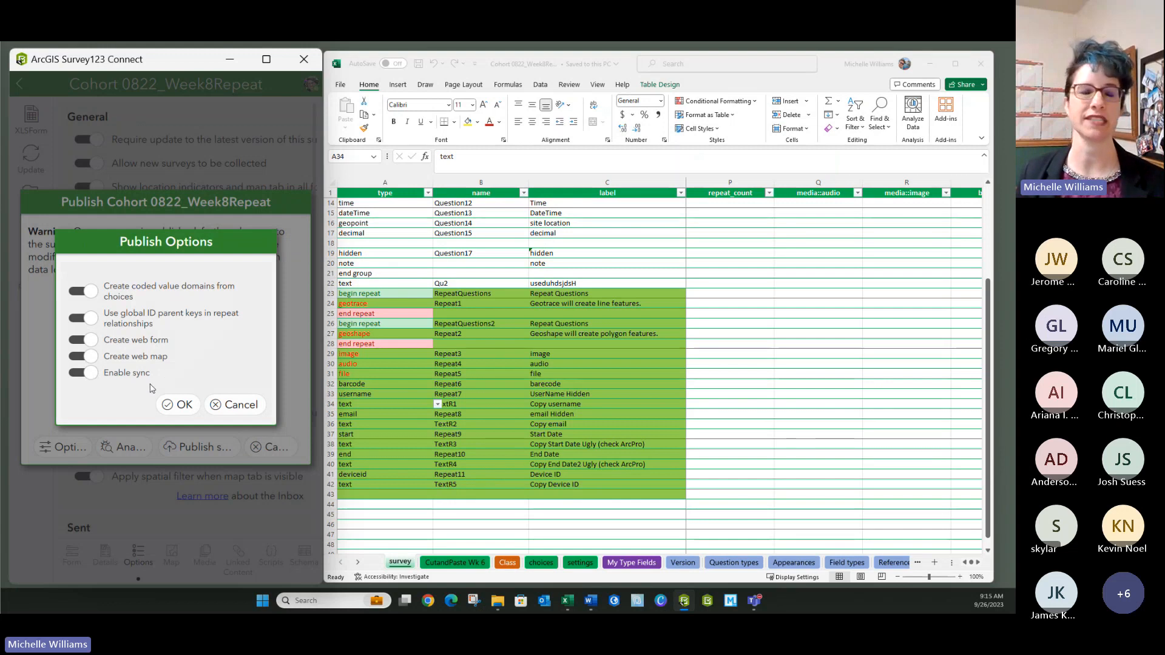
{"action": "left_click", "coordinate": [181, 404]}
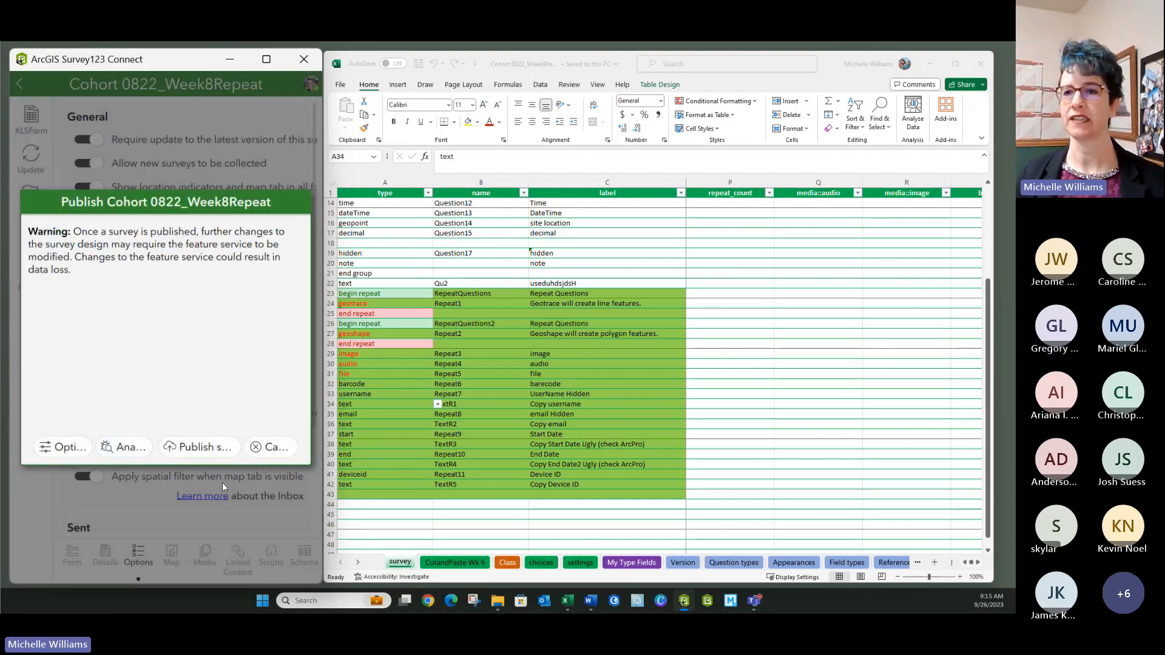
{"action": "left_click", "coordinate": [124, 449]}
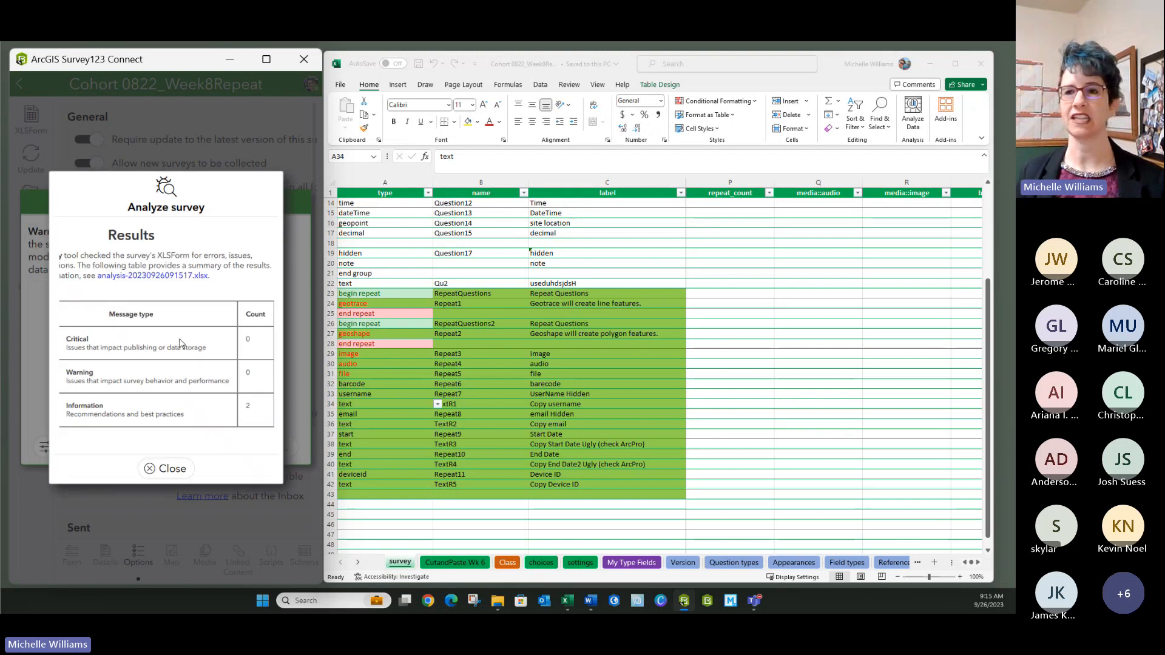
{"action": "left_click", "coordinate": [143, 277]}
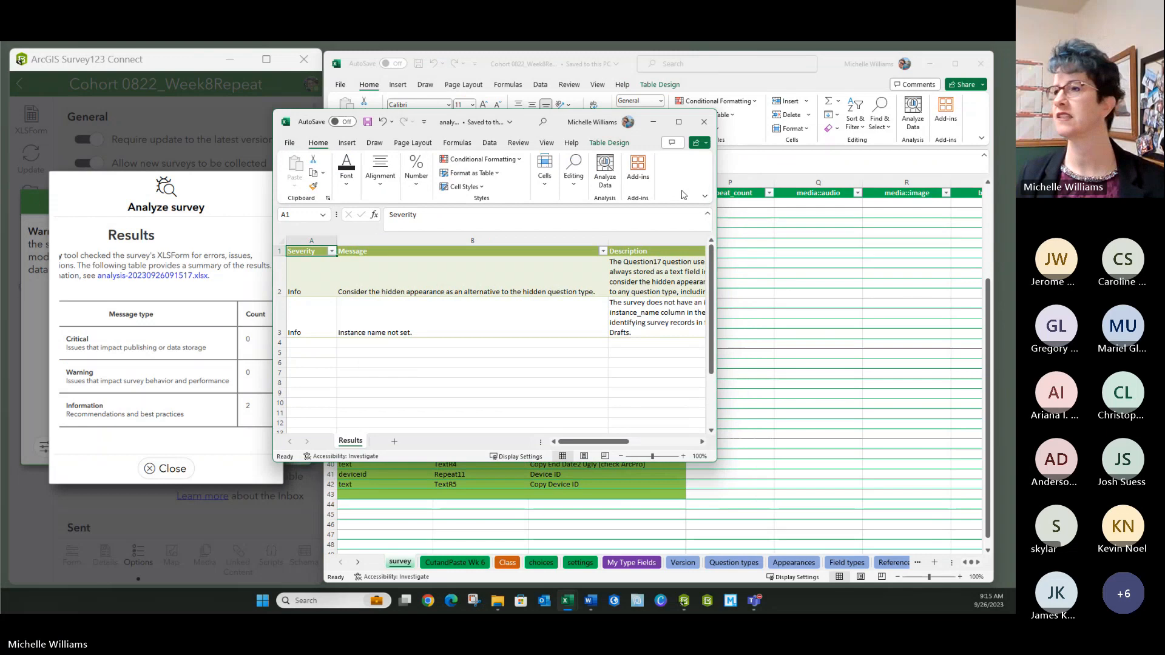
{"action": "left_click", "coordinate": [678, 121]}
{"action": "left_click", "coordinate": [436, 334]}
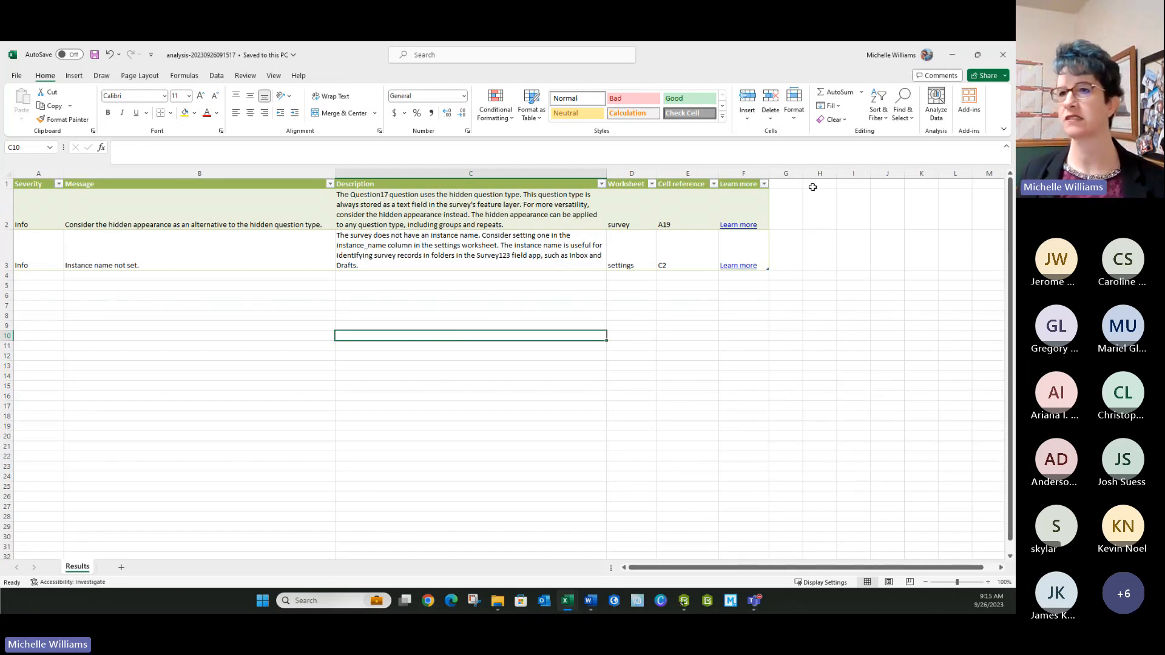
{"action": "left_click", "coordinate": [977, 55]}
{"action": "left_click", "coordinate": [686, 477]}
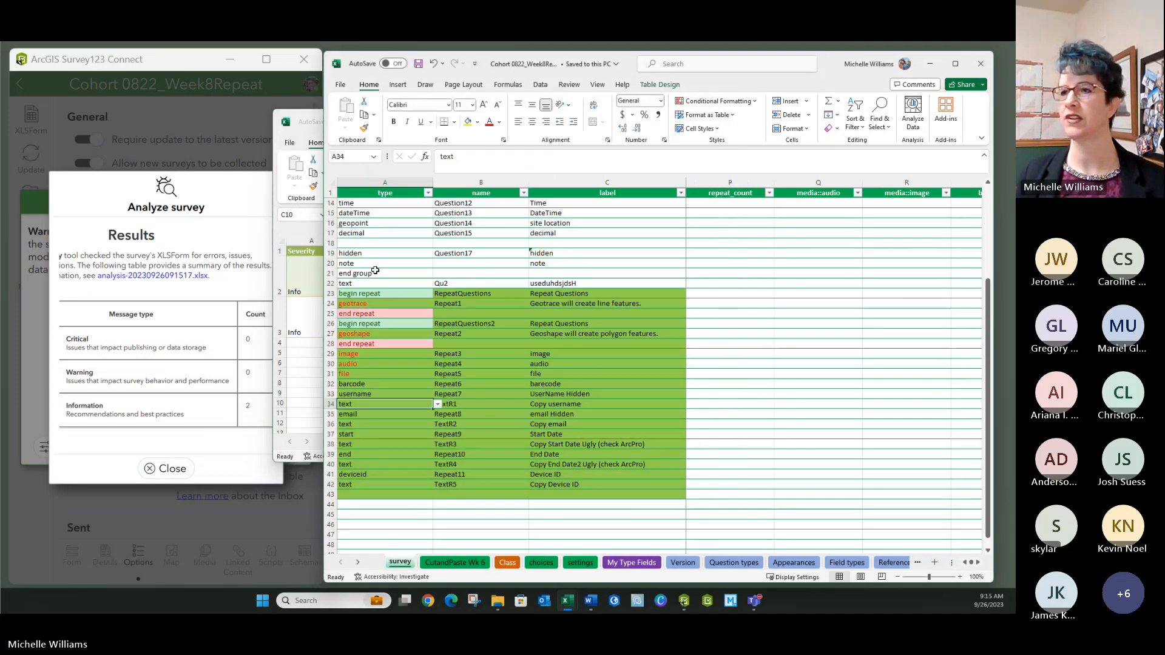
{"action": "scroll", "coordinate": [370, 265], "scroll_direction": "up", "scroll_amount": 2}
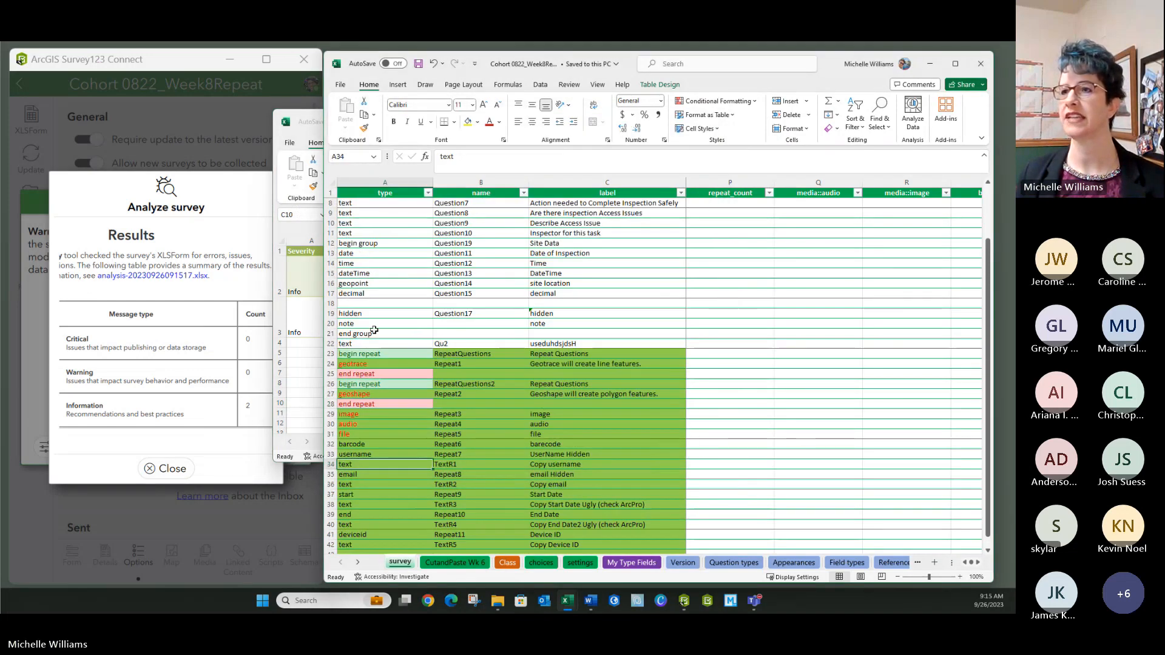
{"action": "left_click", "coordinate": [437, 325]}
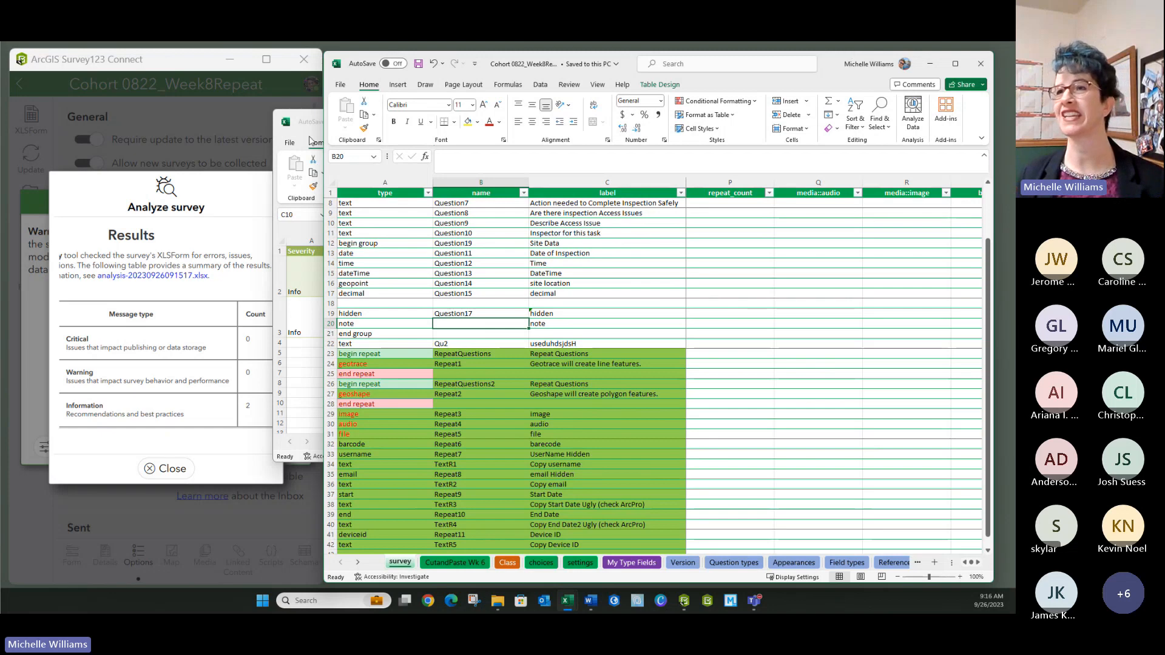
- Select the hidden-appearance suggestion in the analysis results, then select Question17's row 19 in the survey sheet
{"action": "left_click", "coordinate": [302, 162]}
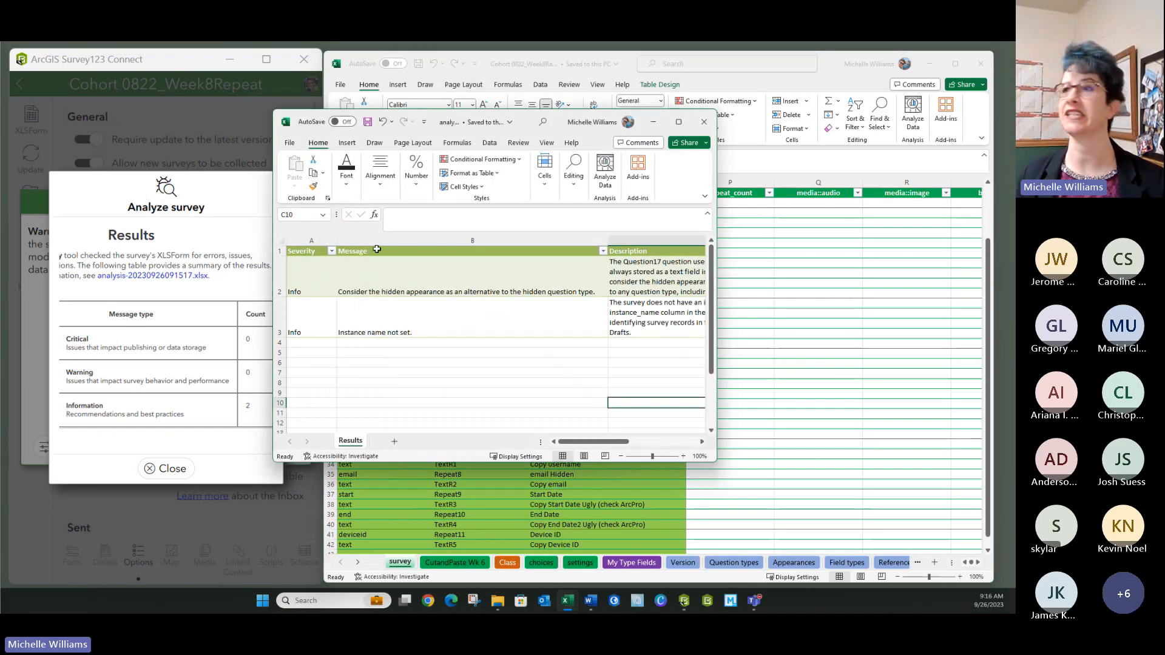
{"action": "left_click", "coordinate": [679, 123]}
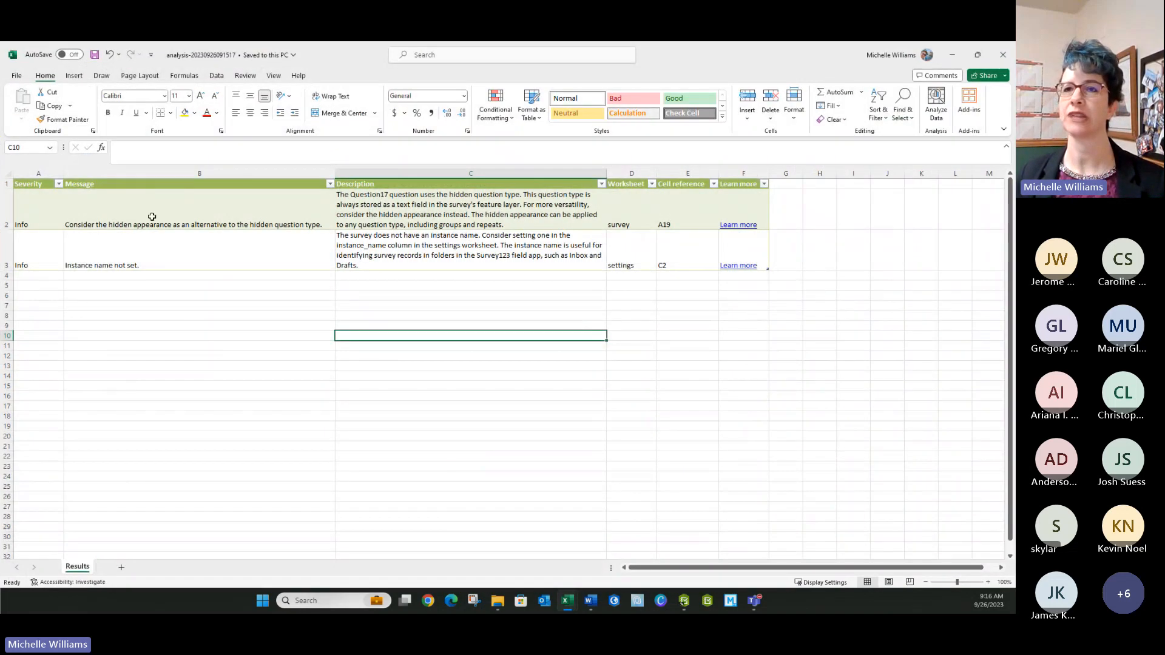
{"action": "left_click", "coordinate": [152, 217]}
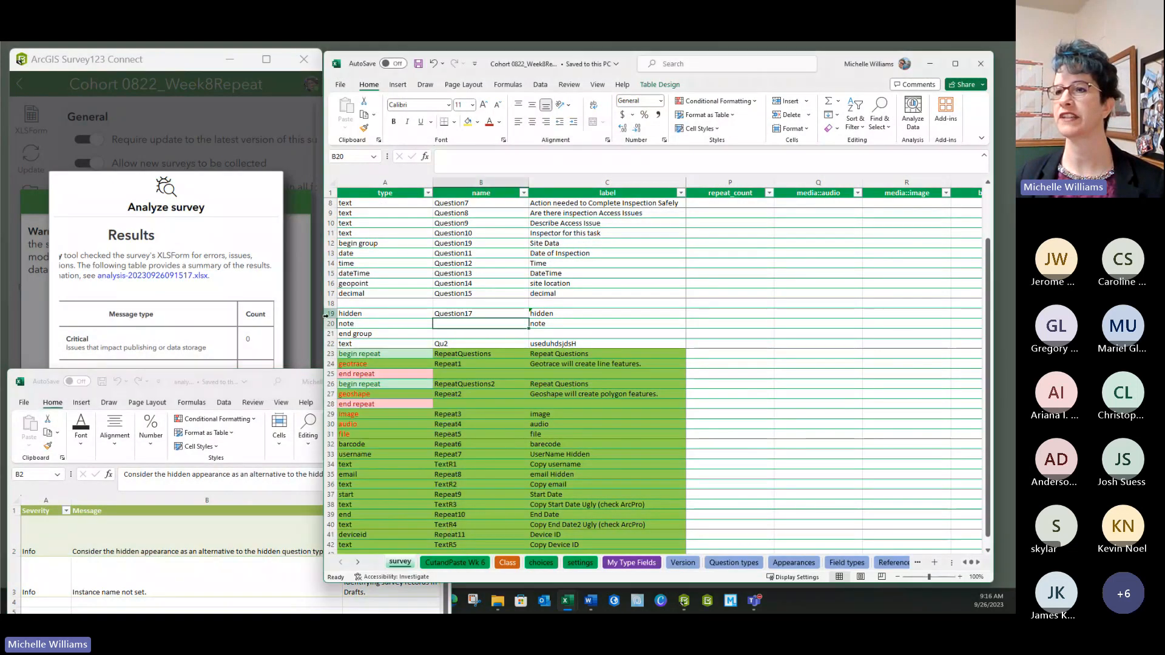
{"action": "left_click", "coordinate": [331, 314]}
{"action": "left_click", "coordinate": [556, 313]}
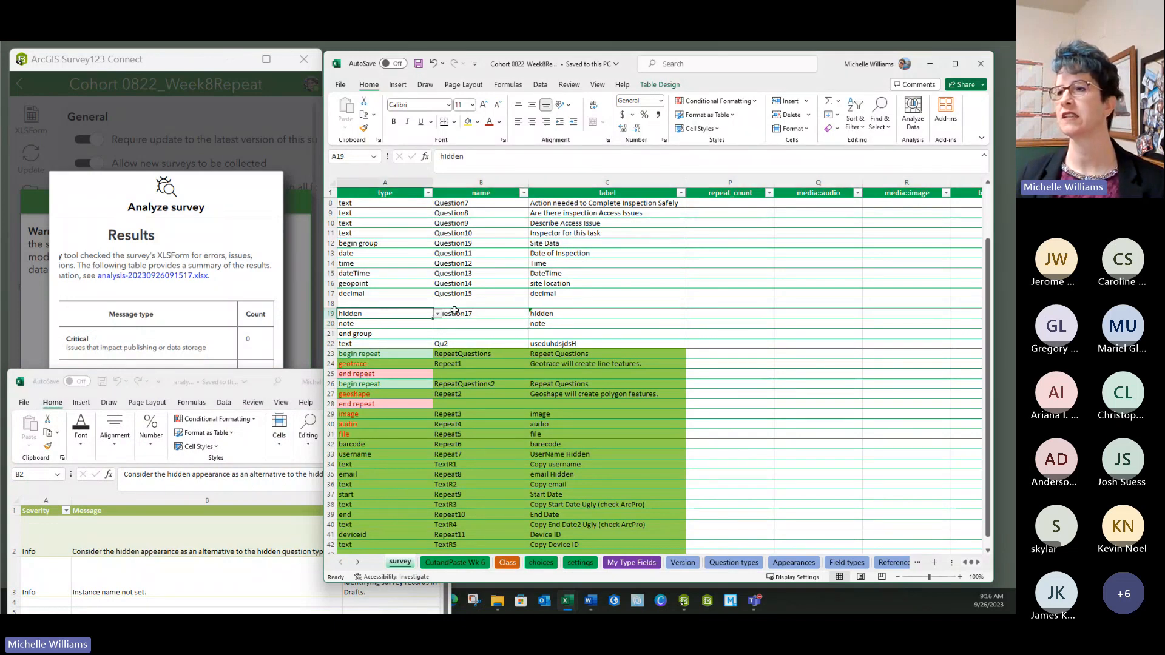
- Change Question17's type in cell A19 to text, after checking Question11's hidden appearance
{"action": "left_click", "coordinate": [369, 314]}
{"action": "key", "text": "Right"}
{"action": "key", "text": "Right"}
{"action": "key", "text": "Right"}
{"action": "key", "text": "Right"}
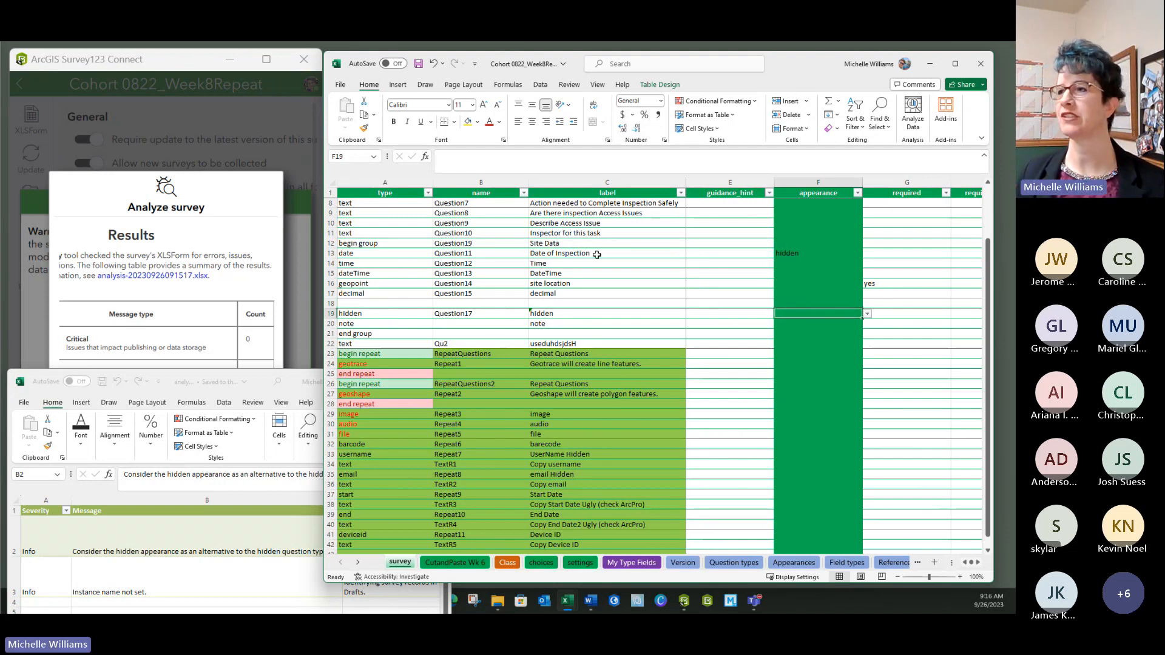
{"action": "left_click", "coordinate": [803, 254]}
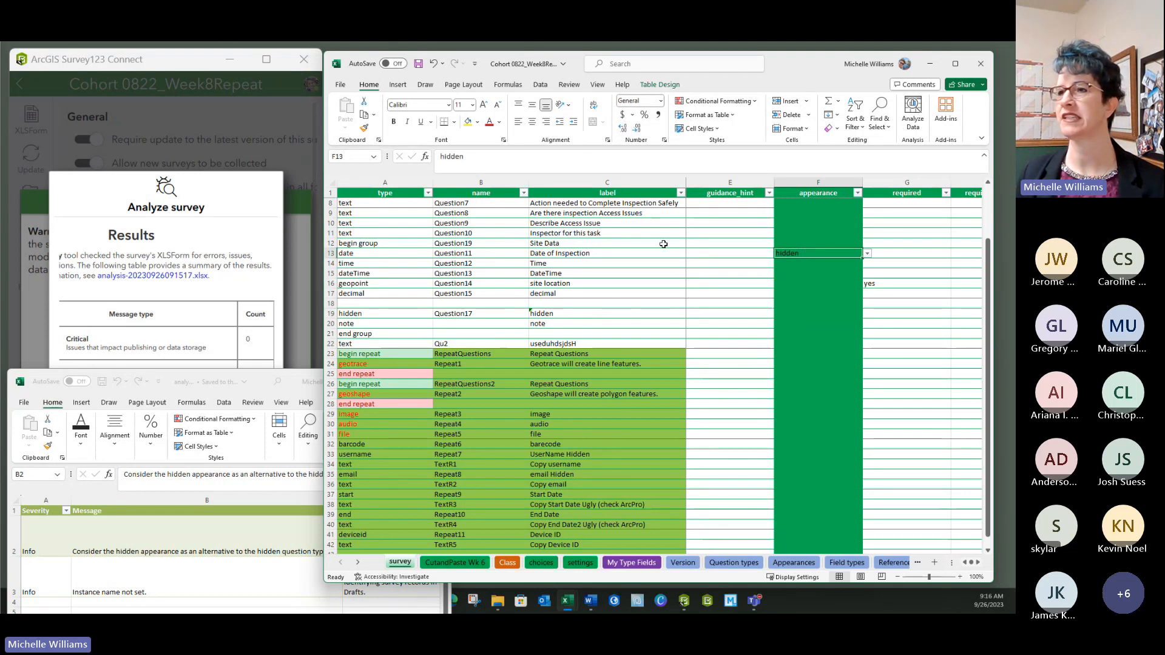
{"action": "left_click", "coordinate": [345, 313]}
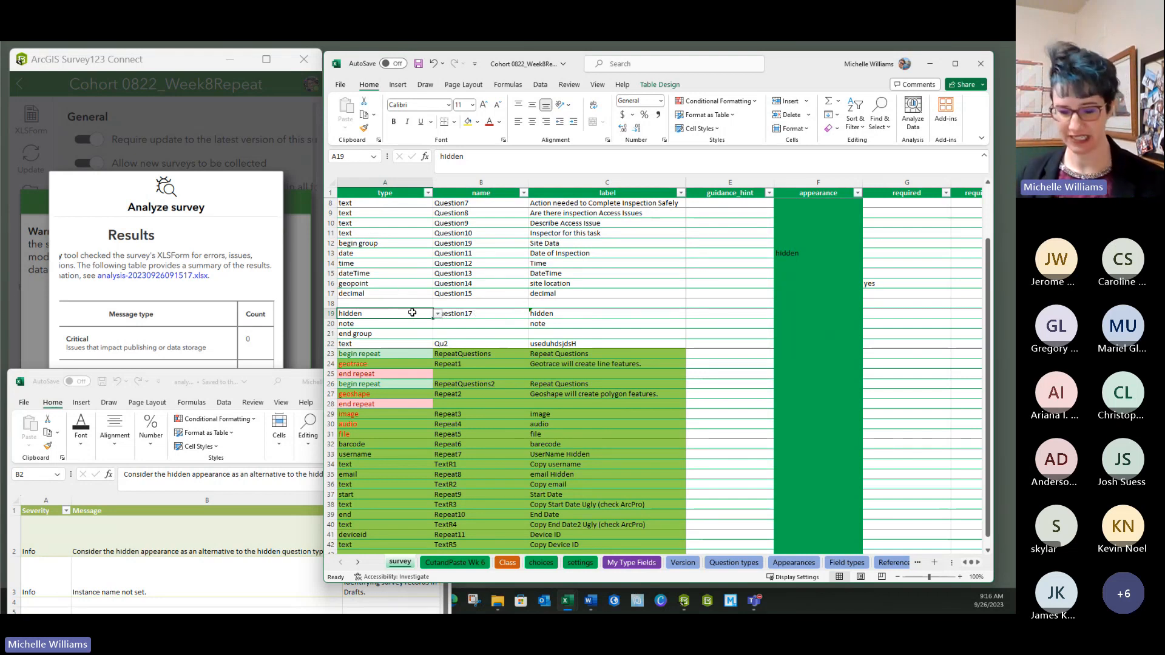
{"action": "type", "text": "text"}
{"action": "key", "text": "Tab"}
{"action": "key", "text": "Tab"}
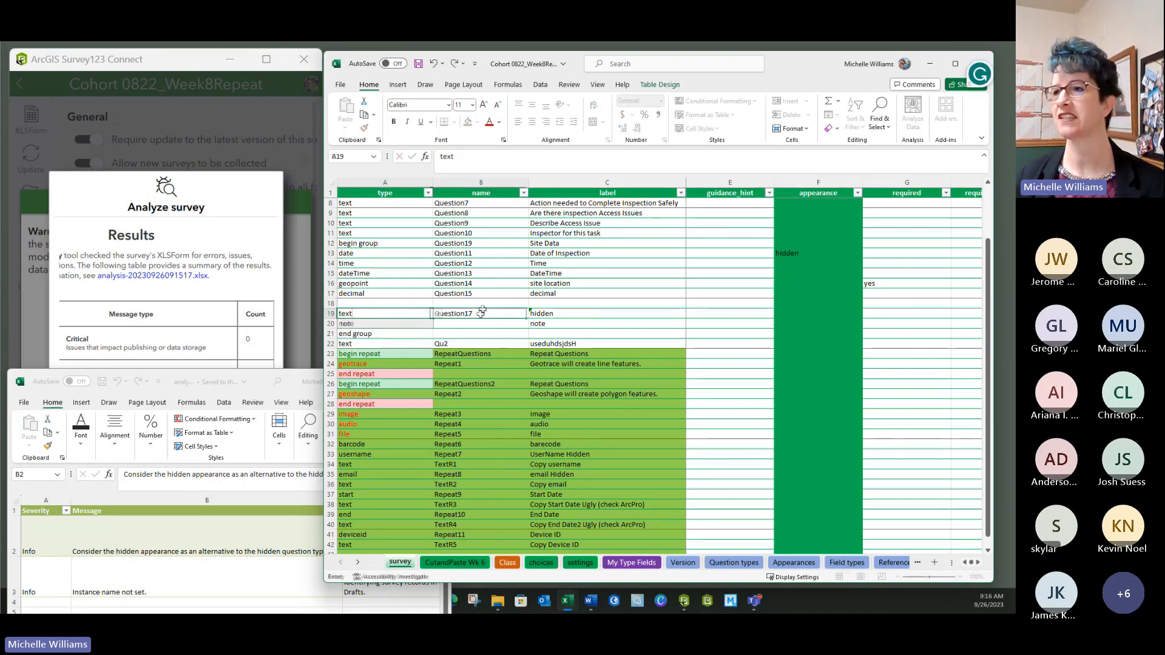
- Set row 19's appearance to hidden and save the survey workbook
{"action": "left_click", "coordinate": [777, 312]}
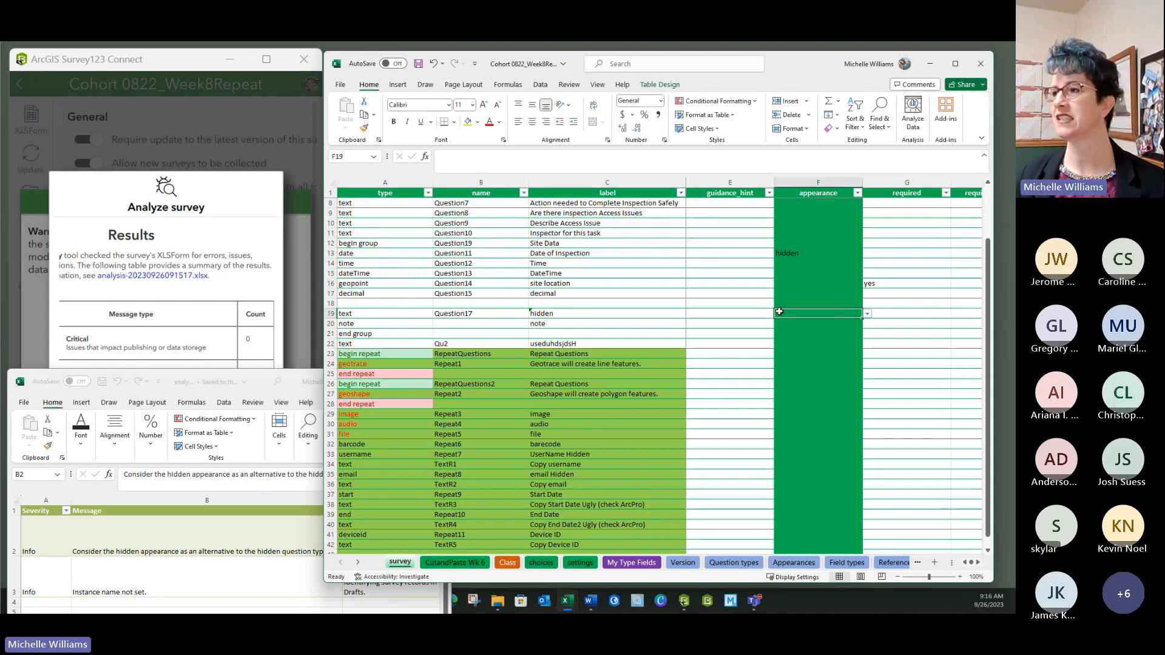
{"action": "left_click", "coordinate": [867, 313]}
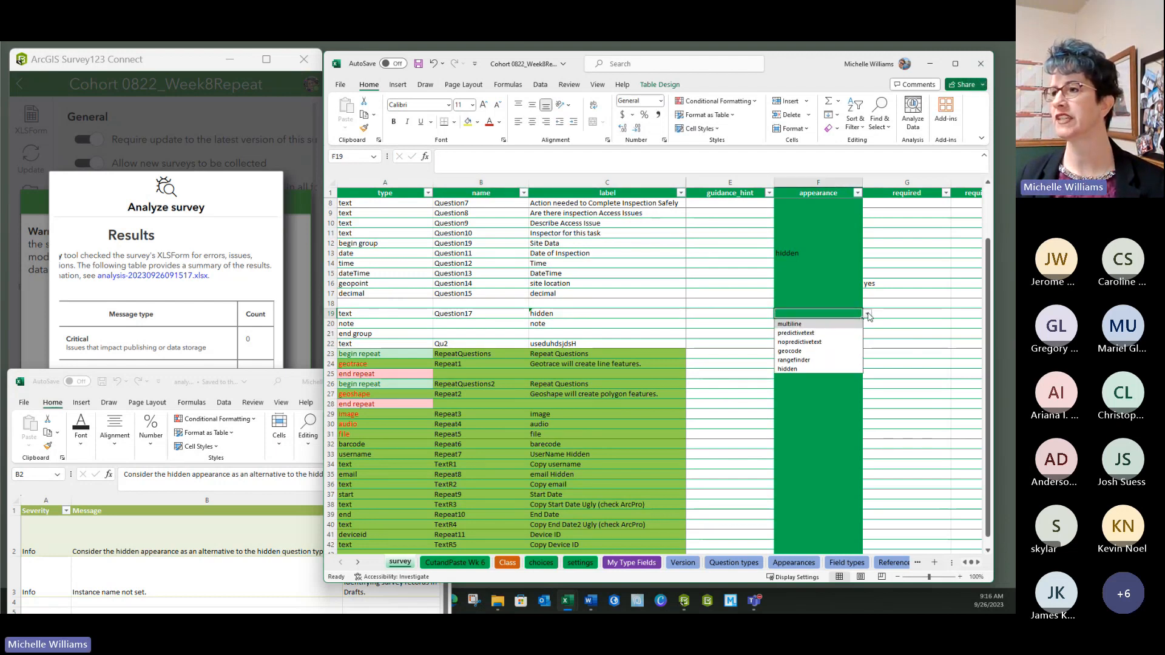
{"action": "left_click", "coordinate": [788, 369]}
{"action": "left_click", "coordinate": [714, 328]}
{"action": "left_click", "coordinate": [418, 63]}
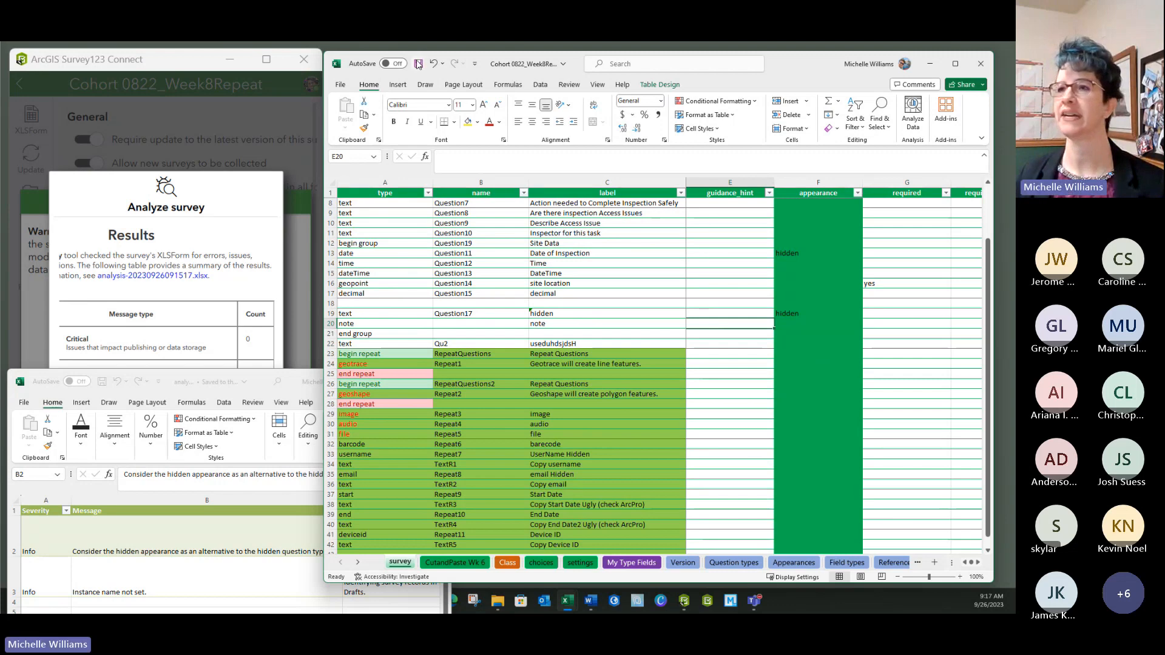
- Move the analysis results window up and select the 'instance name not set' message
{"action": "left_click", "coordinate": [222, 394]}
{"action": "left_click_drag", "start_coordinate": [222, 395], "coordinate": [256, 142]}
{"action": "left_click", "coordinate": [155, 331]}
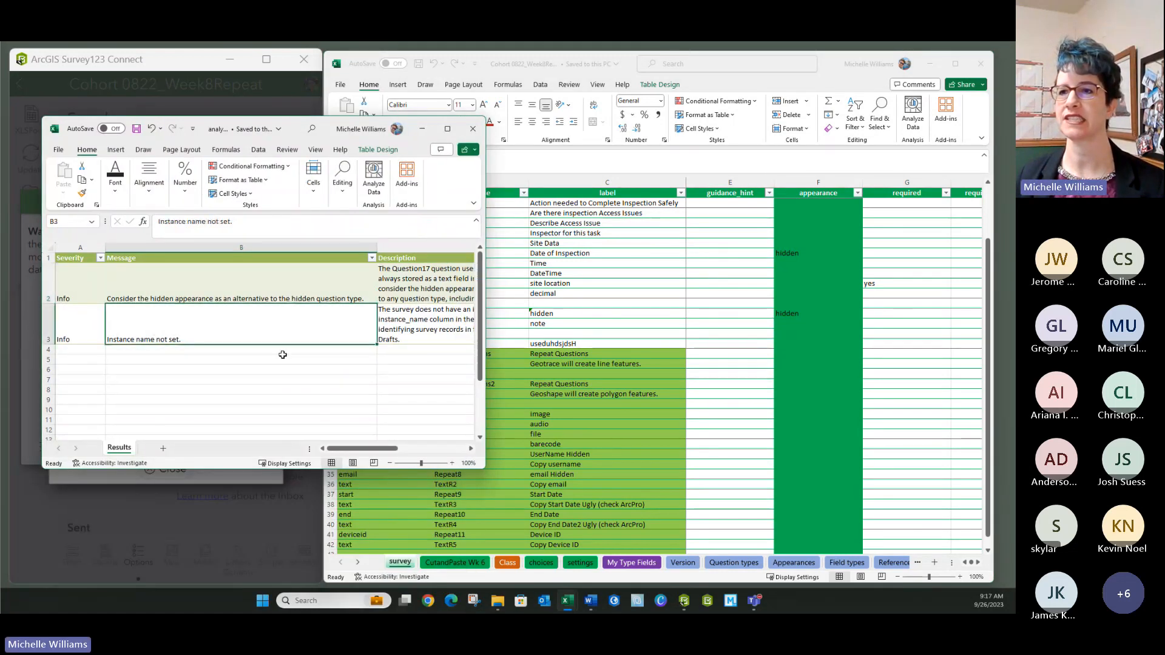
- Close the analysis summary and results workbook, check the empty instance_name in settings C2, then return to survey
{"action": "left_click", "coordinate": [203, 489]}
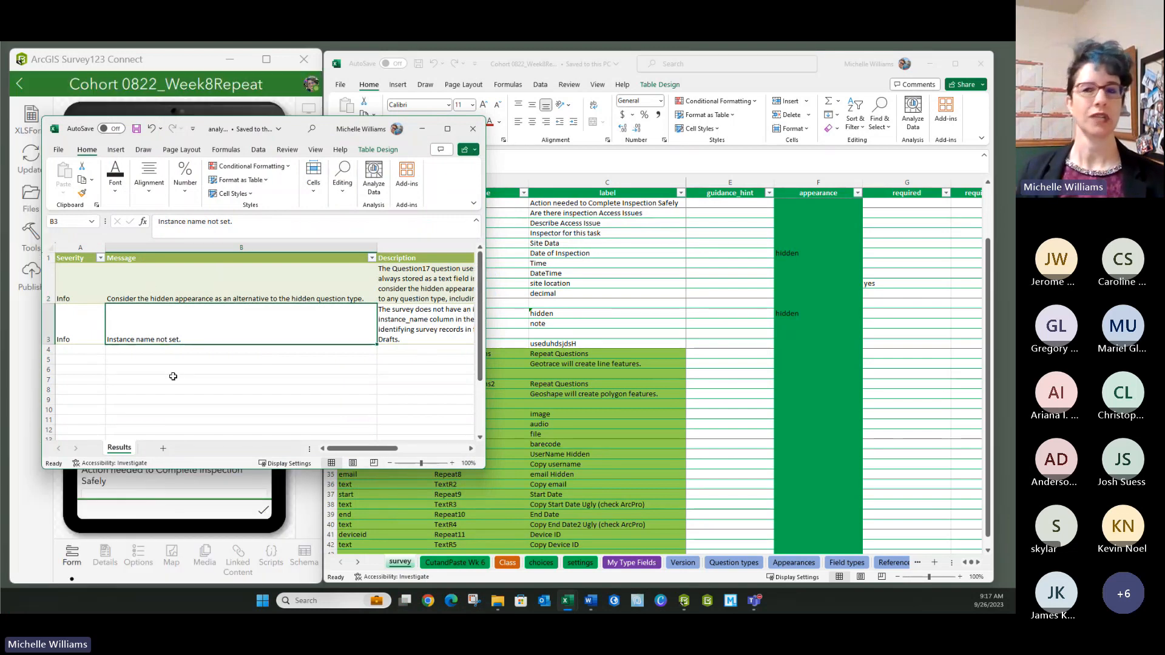
{"action": "left_click", "coordinate": [473, 128]}
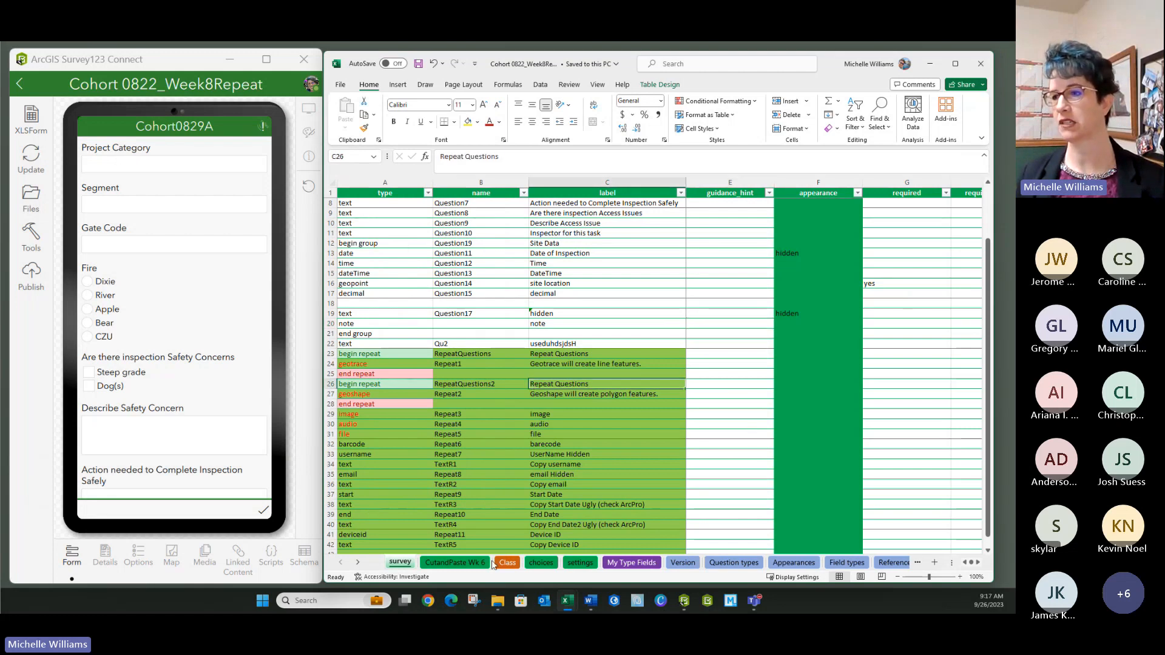
{"action": "left_click", "coordinate": [570, 563]}
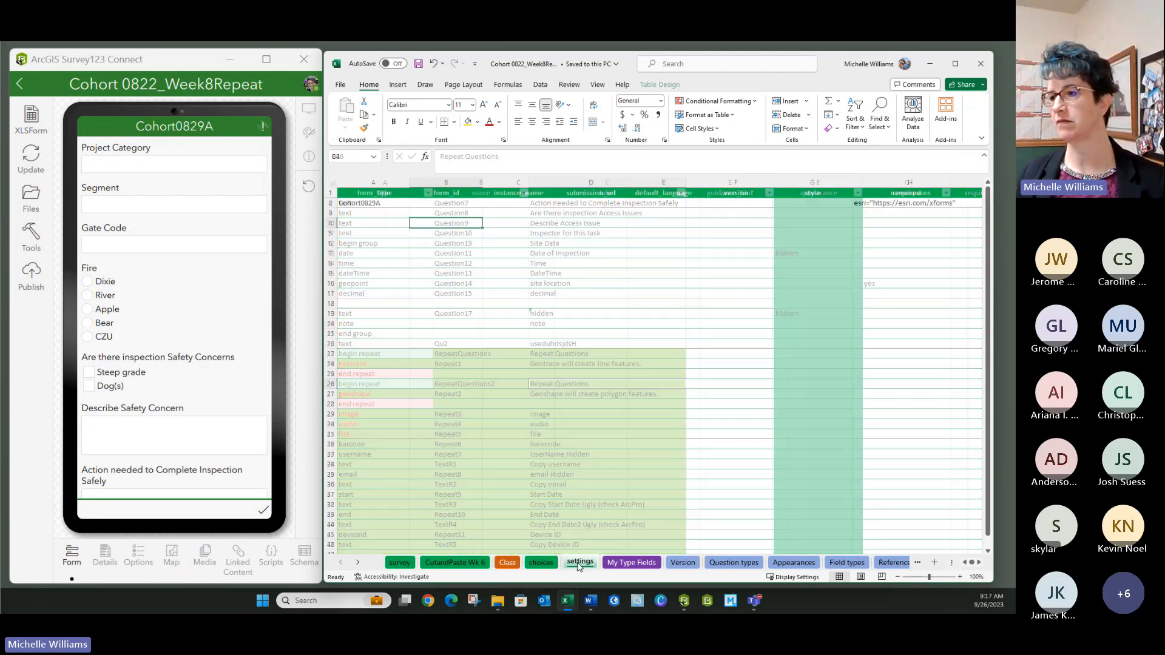
{"action": "left_click", "coordinate": [511, 211]}
{"action": "left_click", "coordinate": [511, 204]}
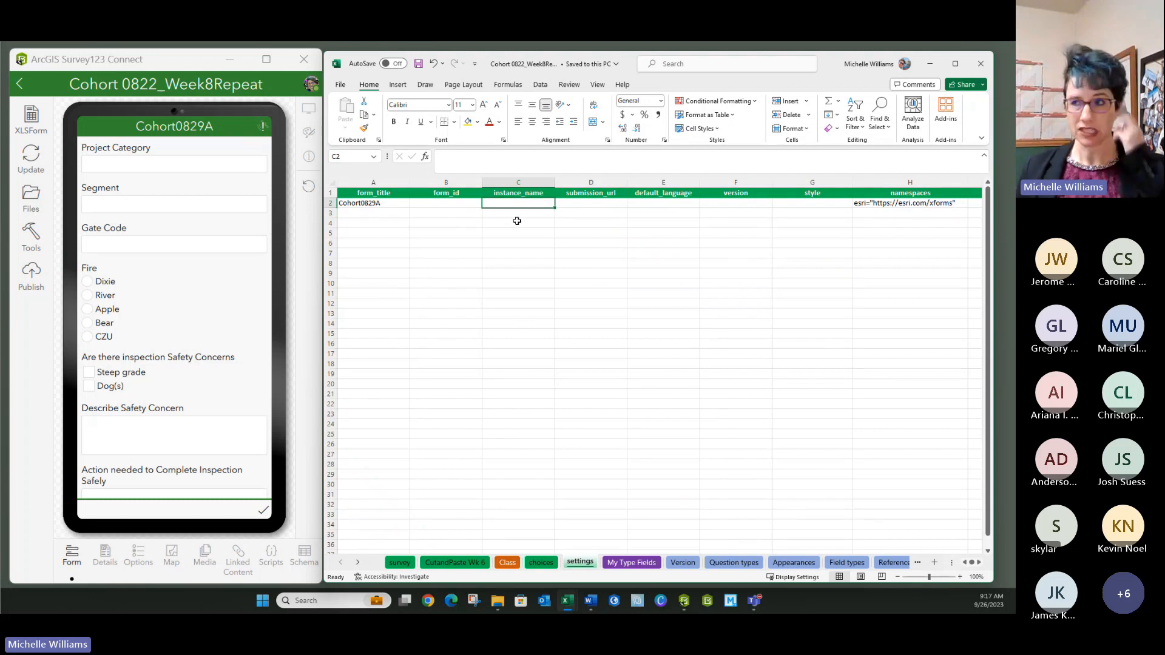
{"action": "left_click", "coordinate": [400, 562]}
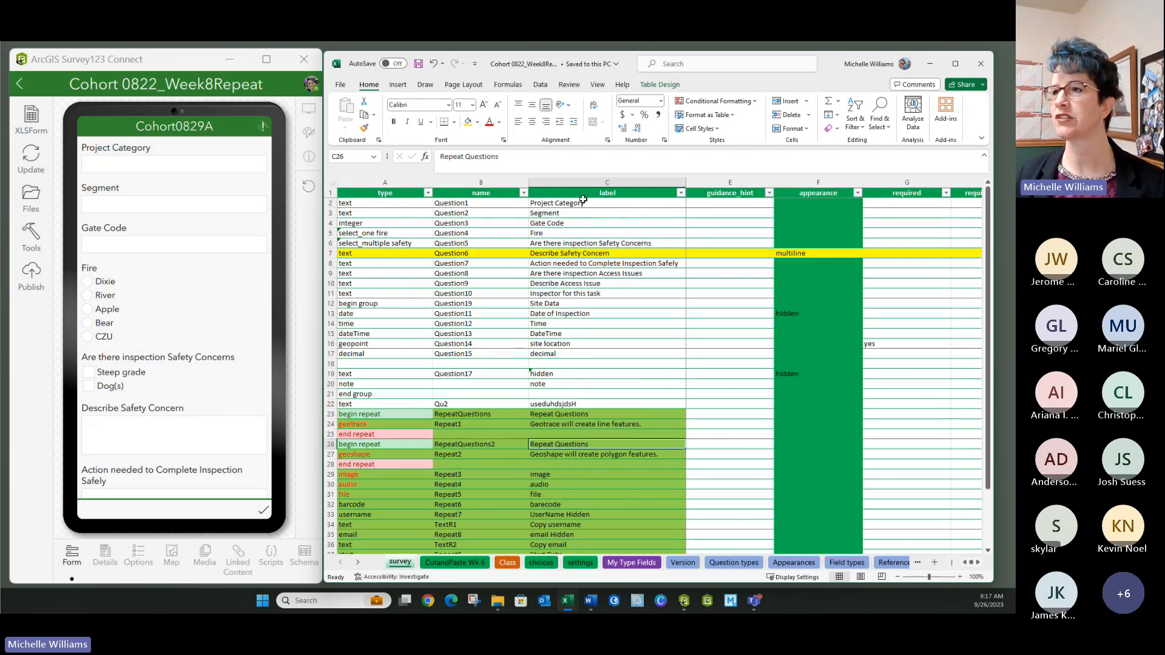
{"action": "left_click_drag", "start_coordinate": [585, 203], "coordinate": [576, 248]}
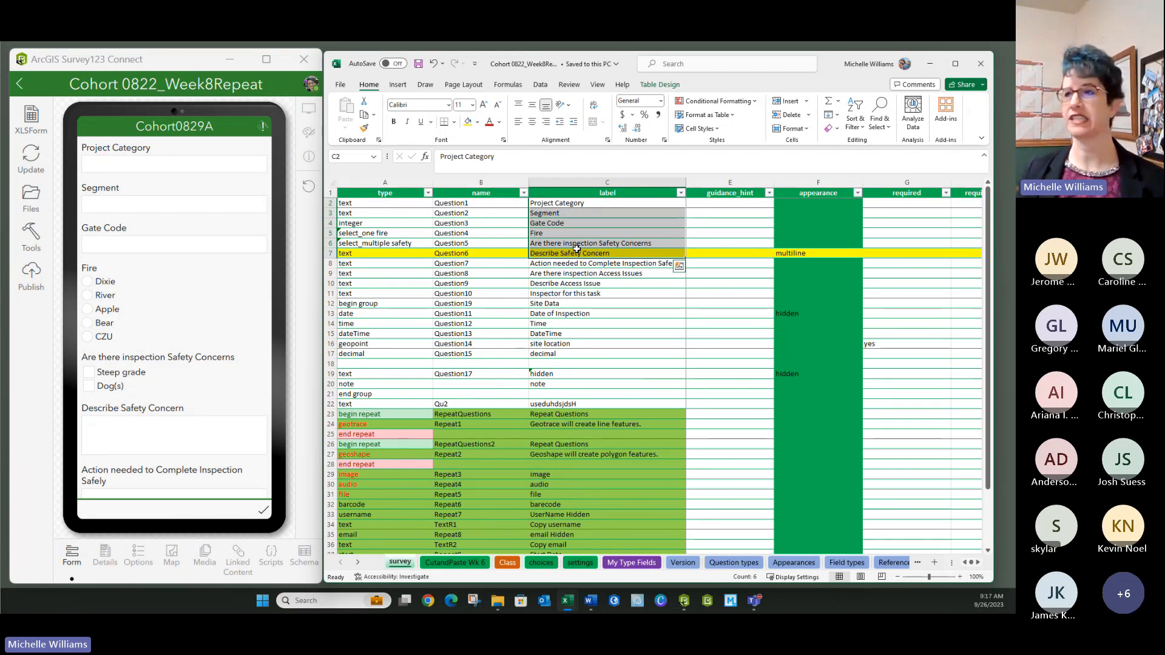
{"action": "left_click", "coordinate": [601, 306]}
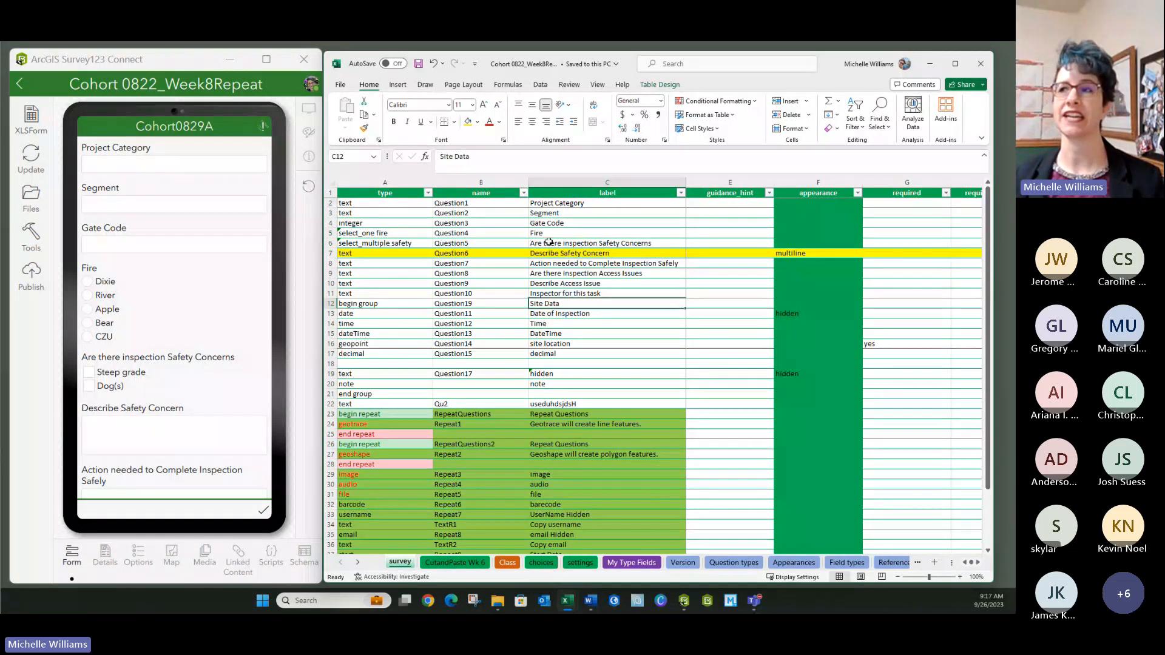
{"action": "left_click_drag", "start_coordinate": [570, 203], "coordinate": [574, 255]}
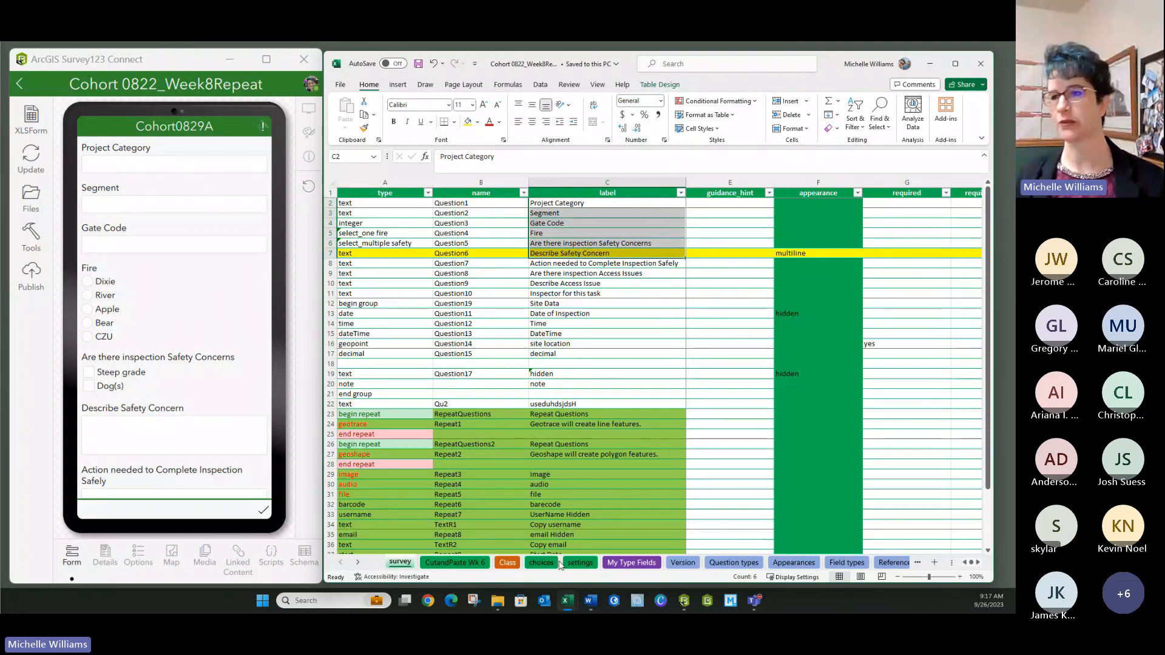
{"action": "left_click", "coordinate": [511, 314]}
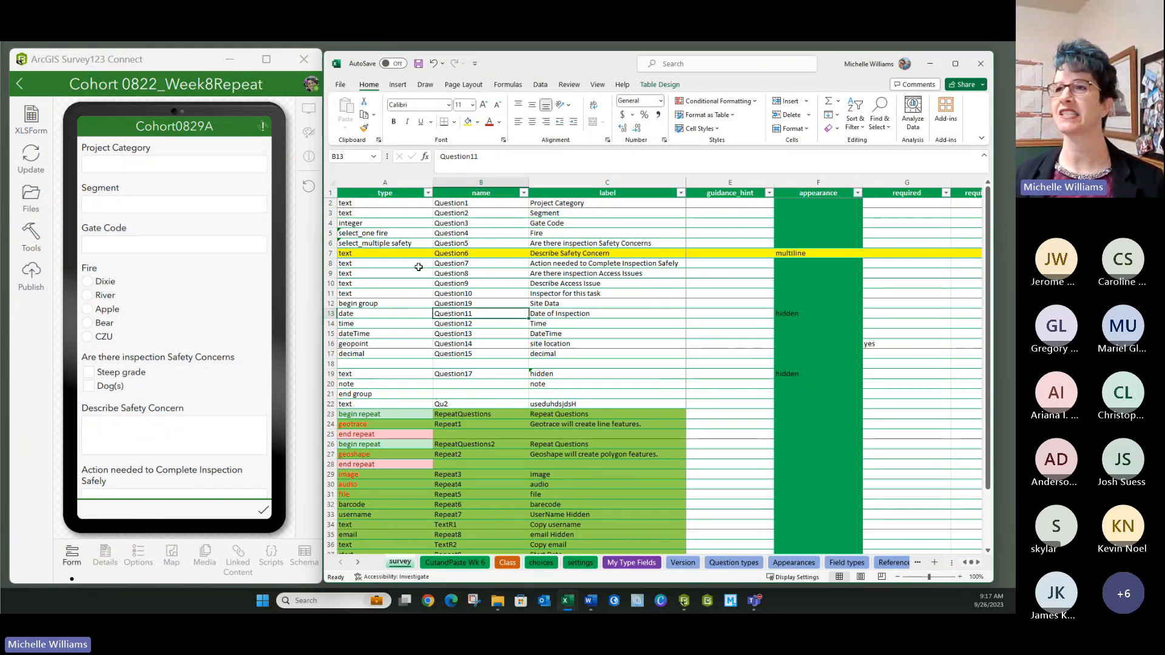
- Update the form from the edited XLSForm and start publishing Cohort 0822_Week8Repeat, showing the data-loss warning
{"action": "left_click", "coordinate": [383, 377]}
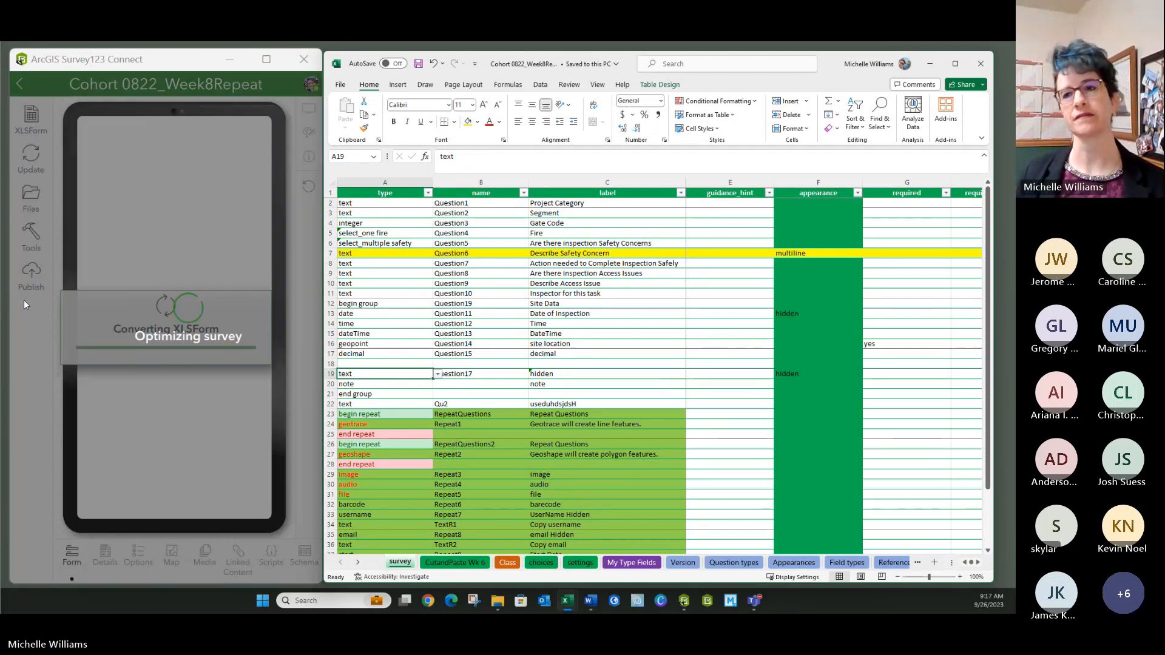
{"action": "left_click", "coordinate": [31, 275]}
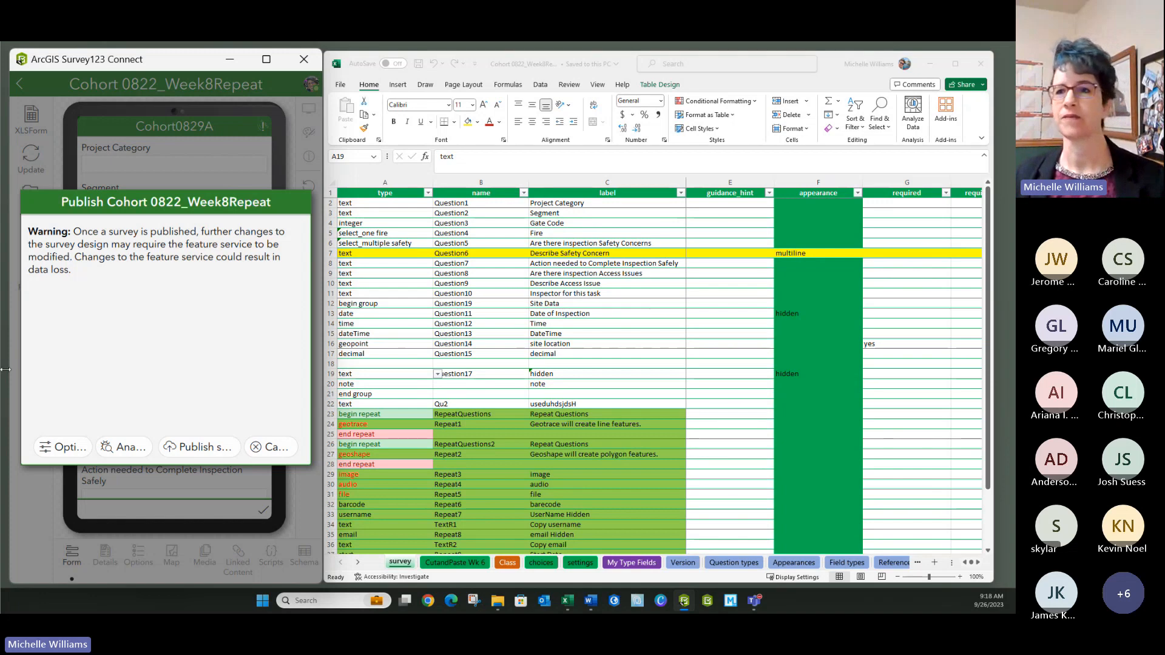
- Publish Cohort 0822_Week8Repeat and view its linked web map in Linked Content
{"action": "left_click", "coordinate": [194, 447]}
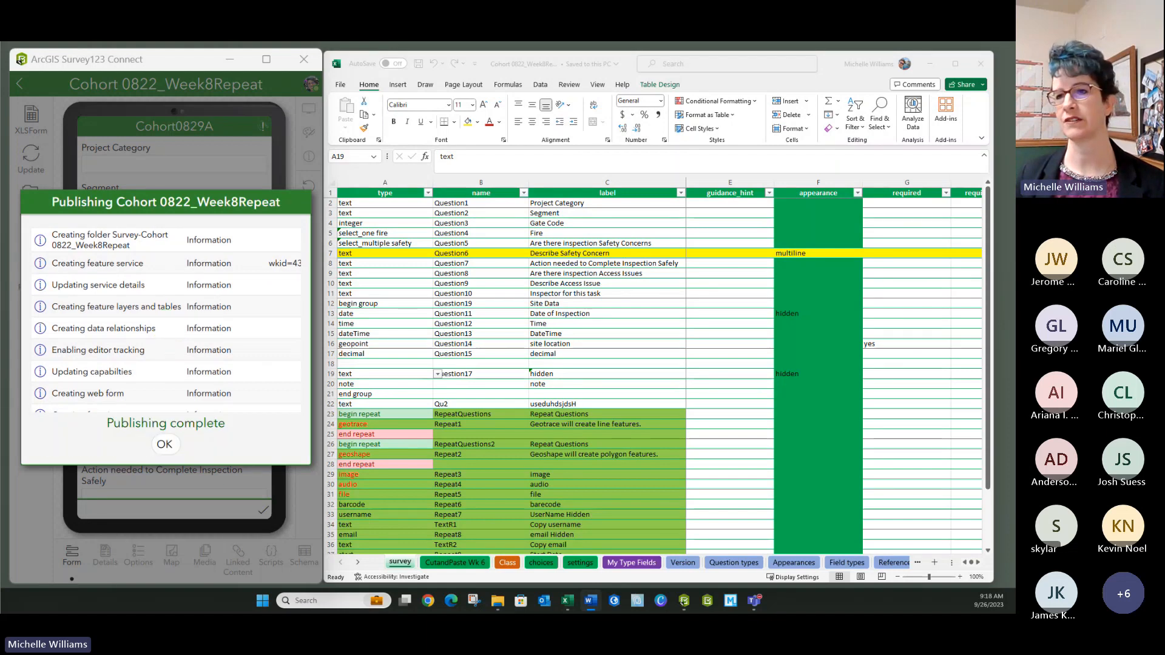
{"action": "left_click", "coordinate": [165, 444]}
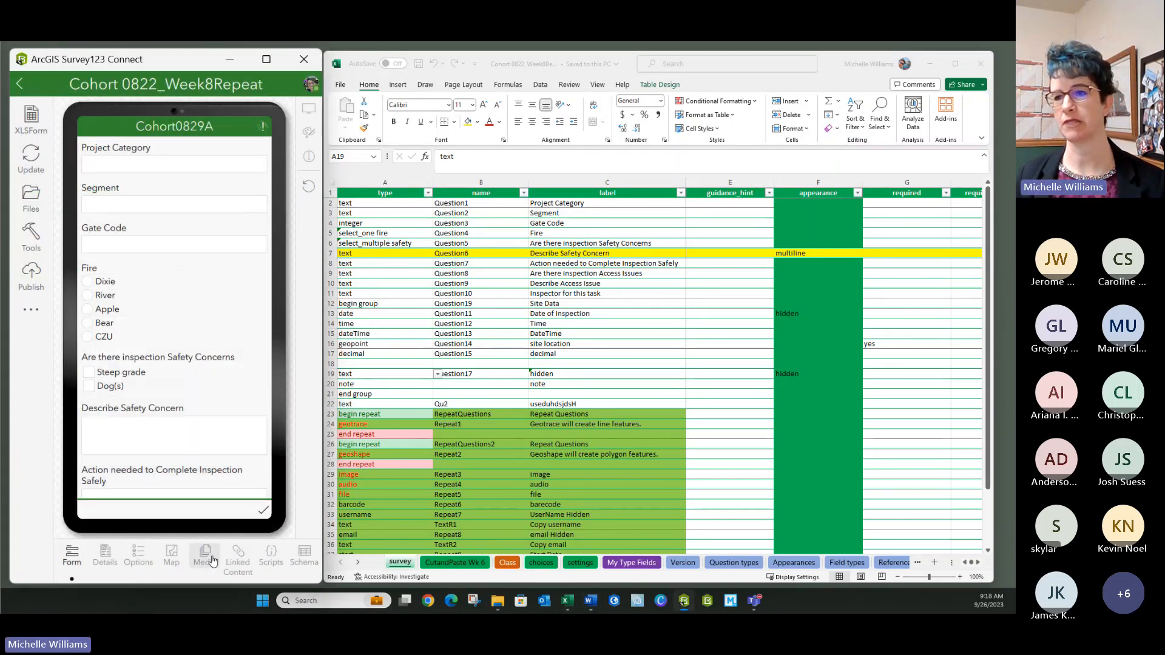
{"action": "left_click", "coordinate": [240, 562]}
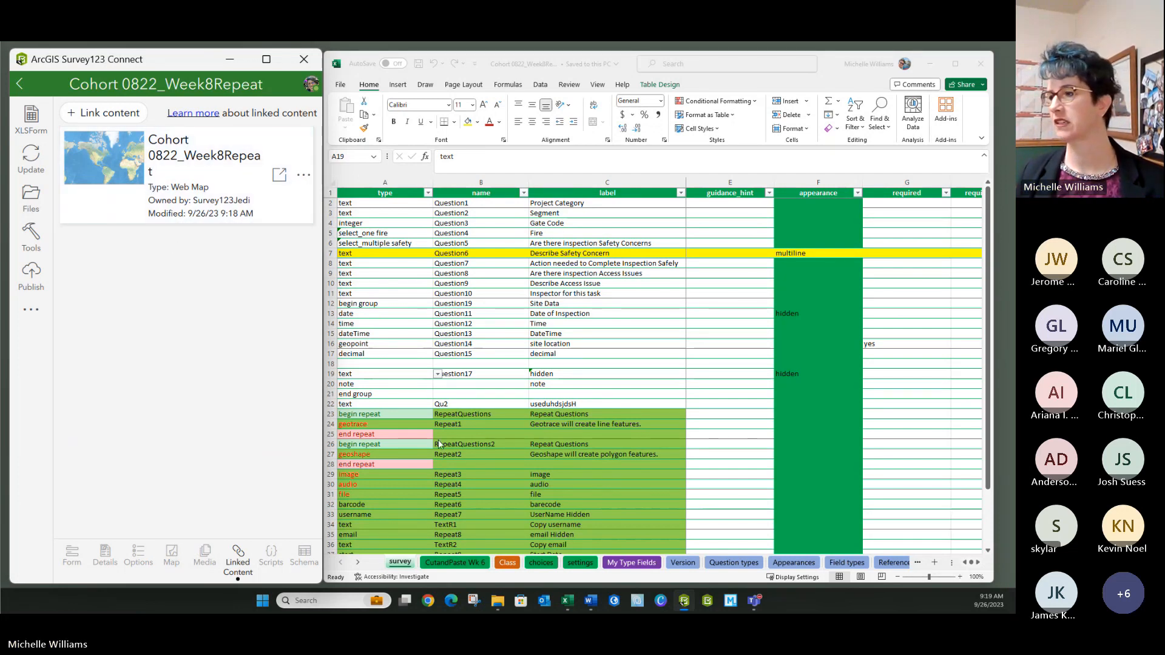
- Launch the ArcGIS Survey123 field app from the taskbar
{"action": "left_click", "coordinate": [706, 605]}
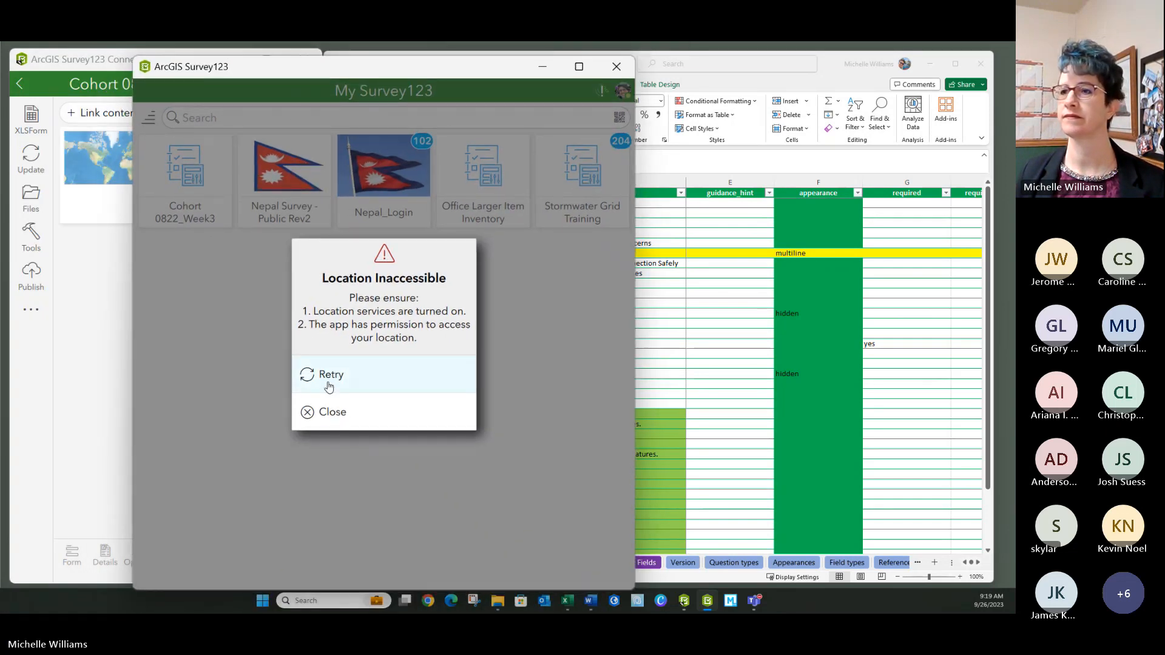
- Dismiss the location warning and download Cohort 0822_Week8Repeat via the account panel's Download Surveys list
{"action": "left_click", "coordinate": [327, 415]}
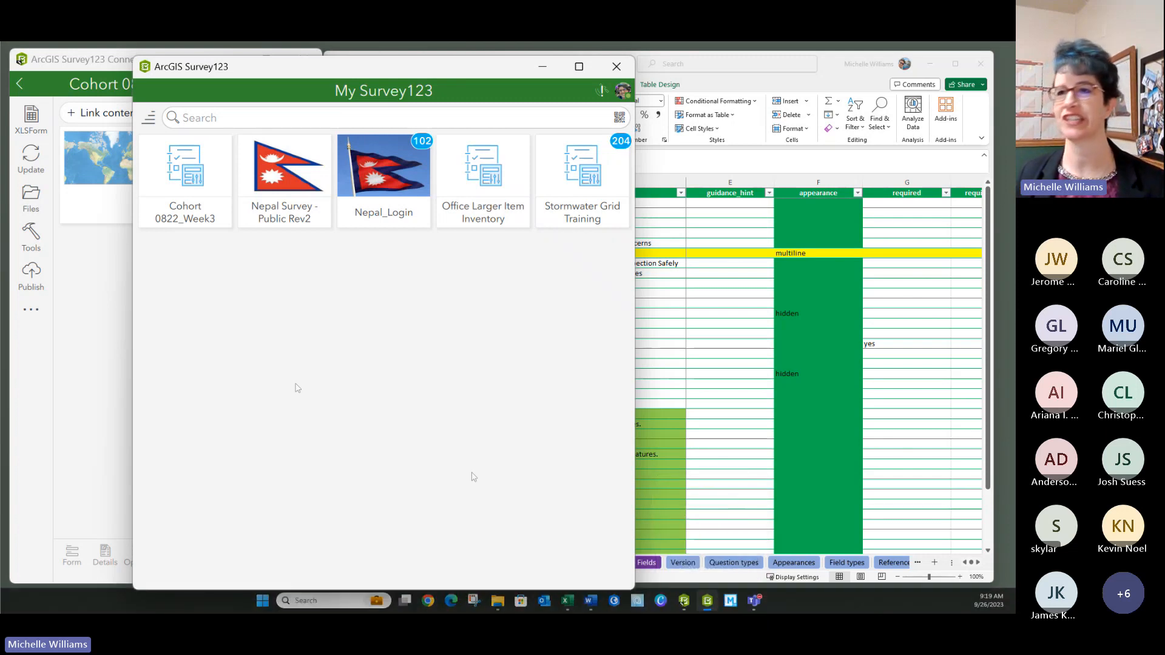
{"action": "mouse_move", "coordinate": [702, 603]}
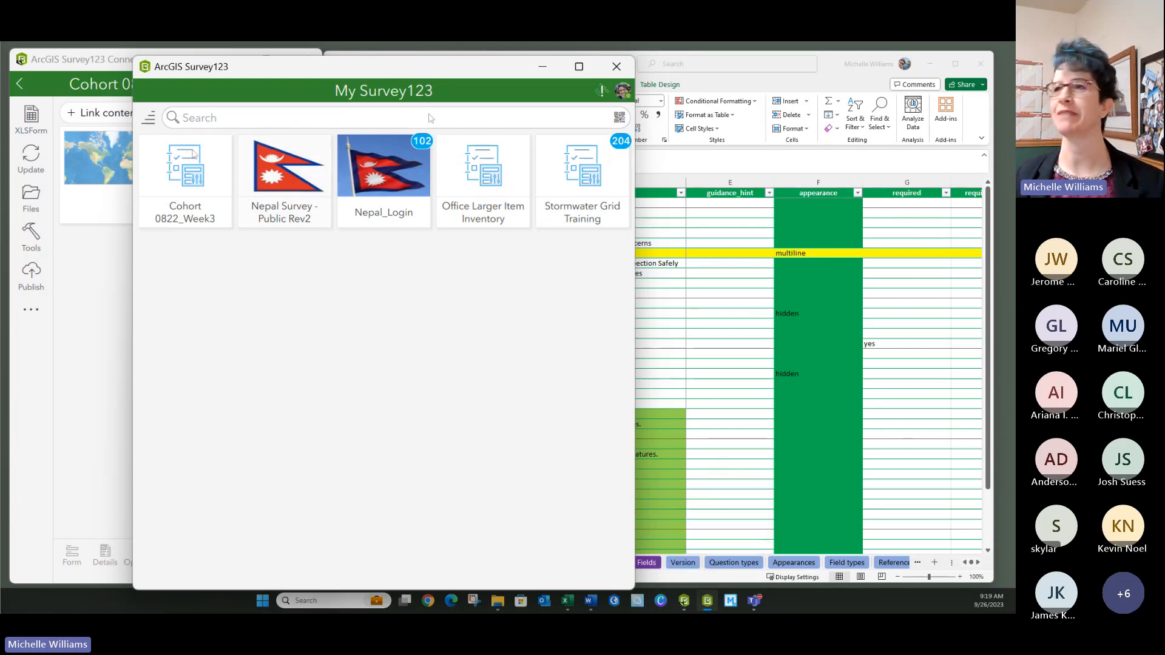
{"action": "left_click", "coordinate": [623, 91]}
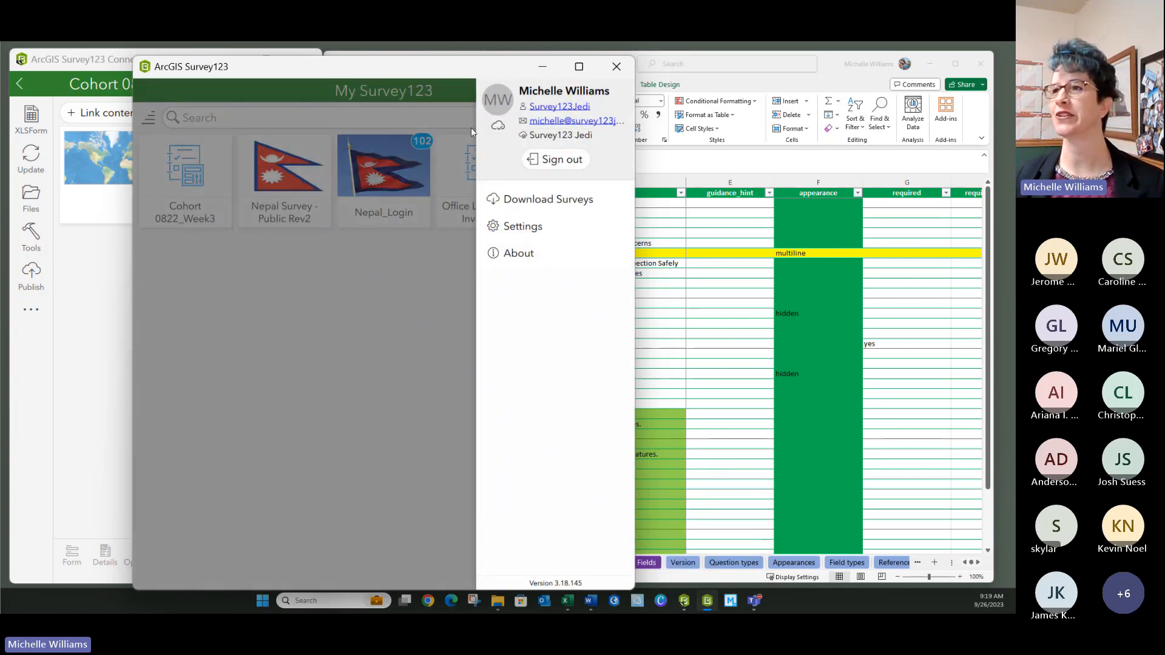
{"action": "left_click", "coordinate": [553, 203]}
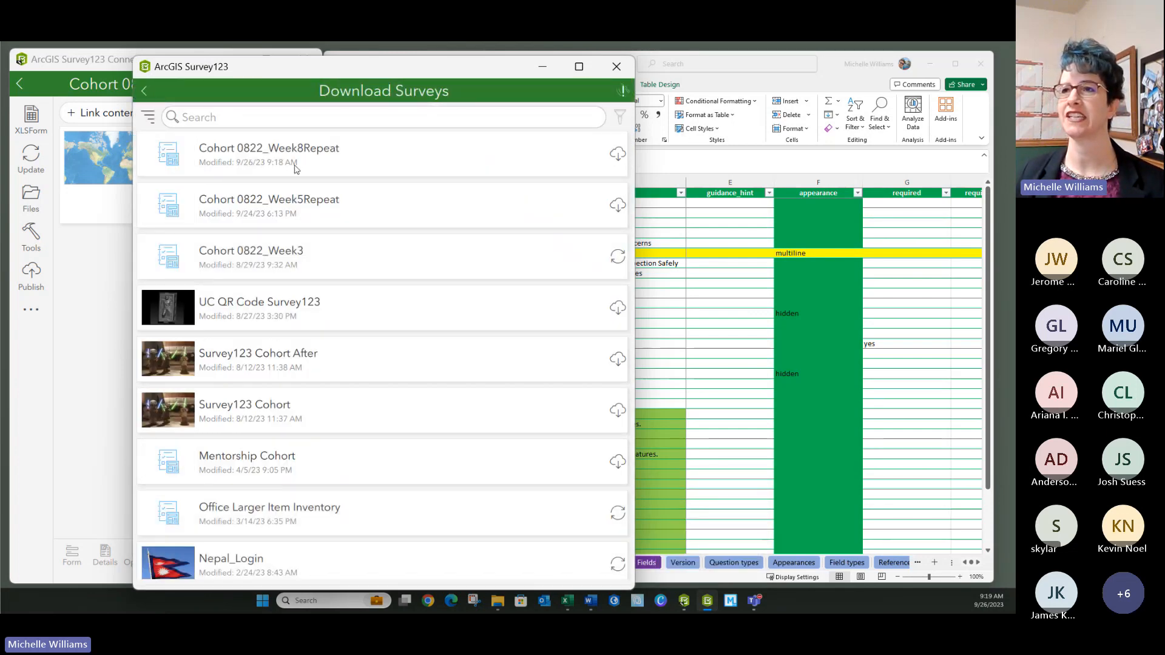
{"action": "left_click", "coordinate": [617, 154]}
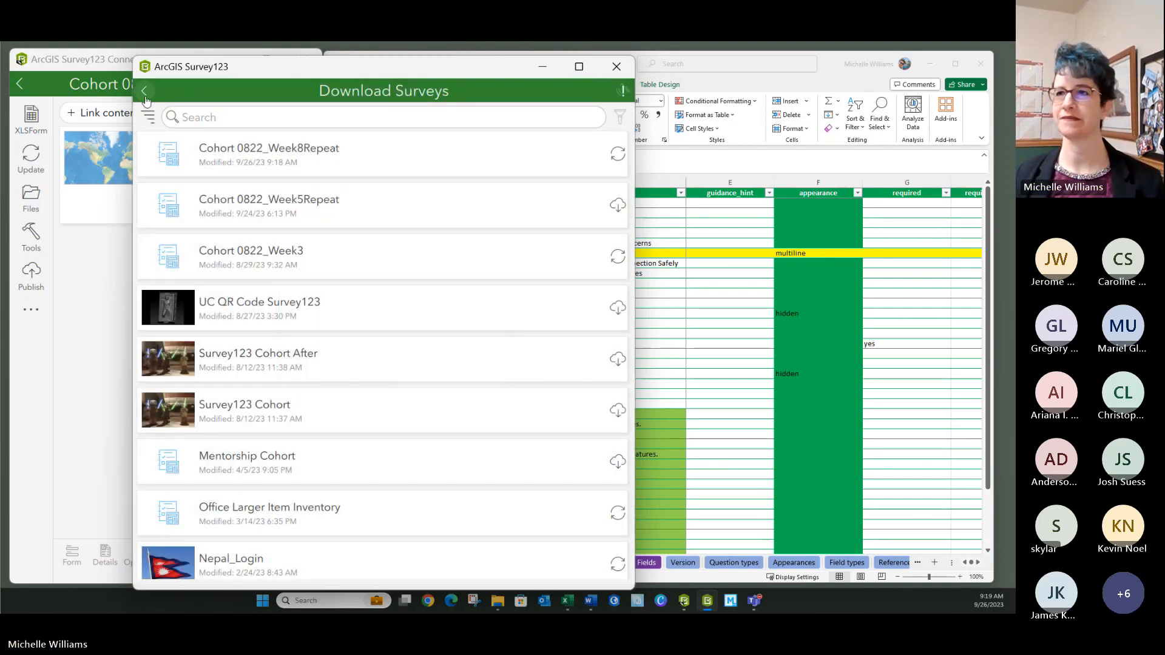
{"action": "left_click", "coordinate": [144, 91]}
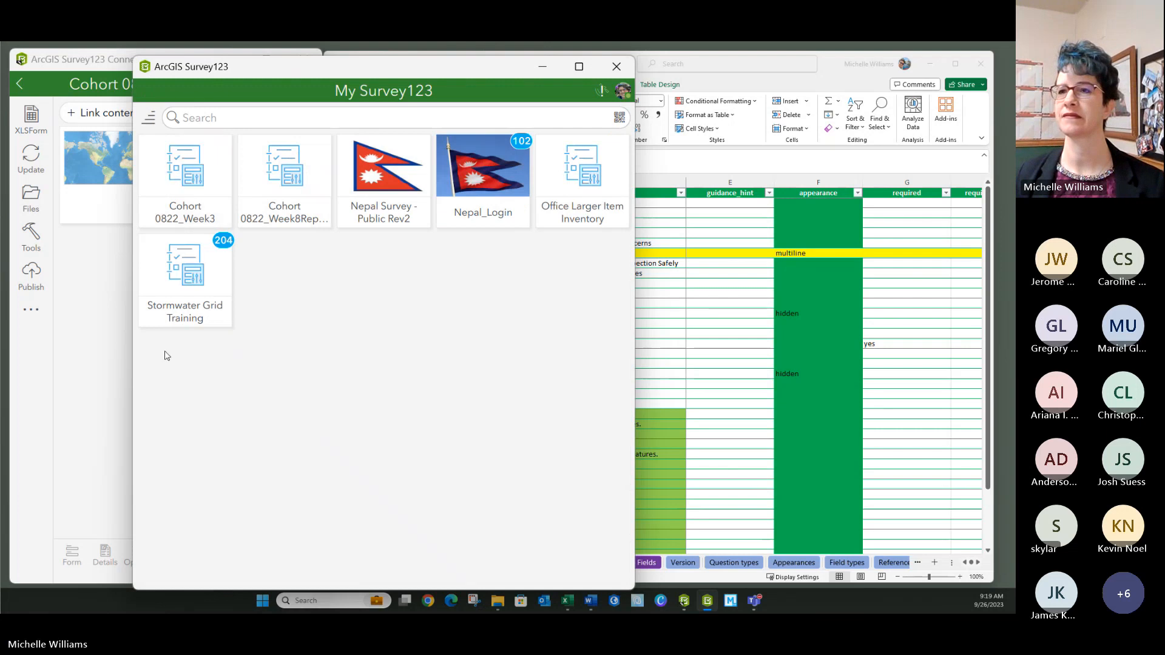
- Refresh the Cohort 0822_Week8Repeat inbox, confirming 0 records, then start collecting a new record
{"action": "left_click", "coordinate": [283, 175]}
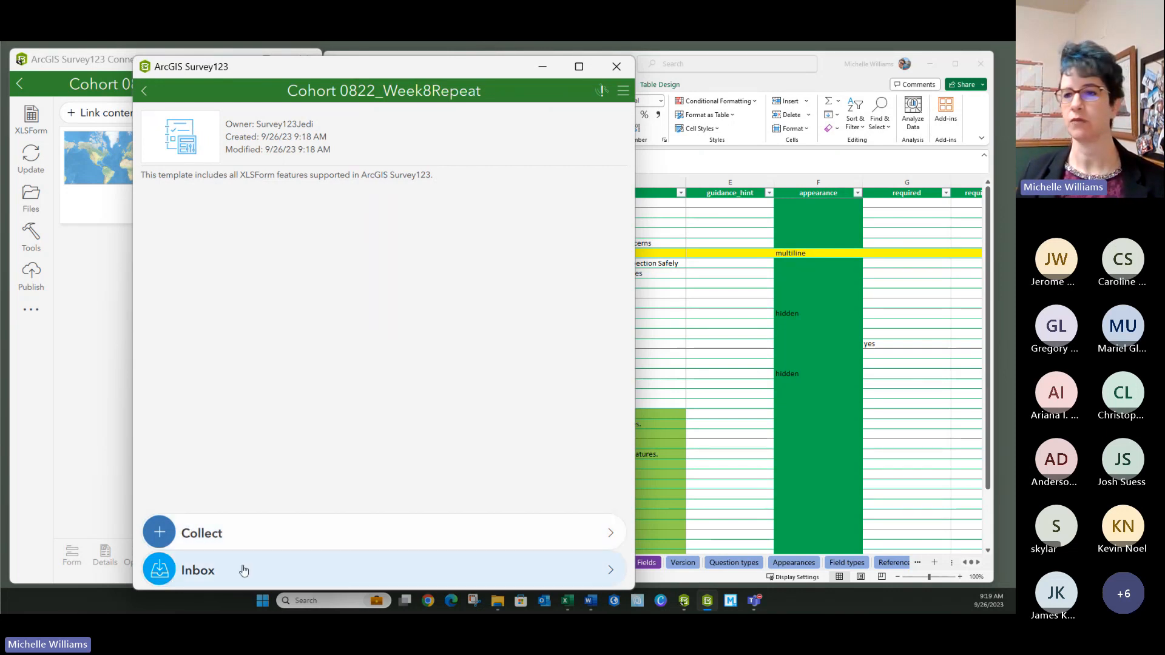
{"action": "left_click", "coordinate": [217, 575]}
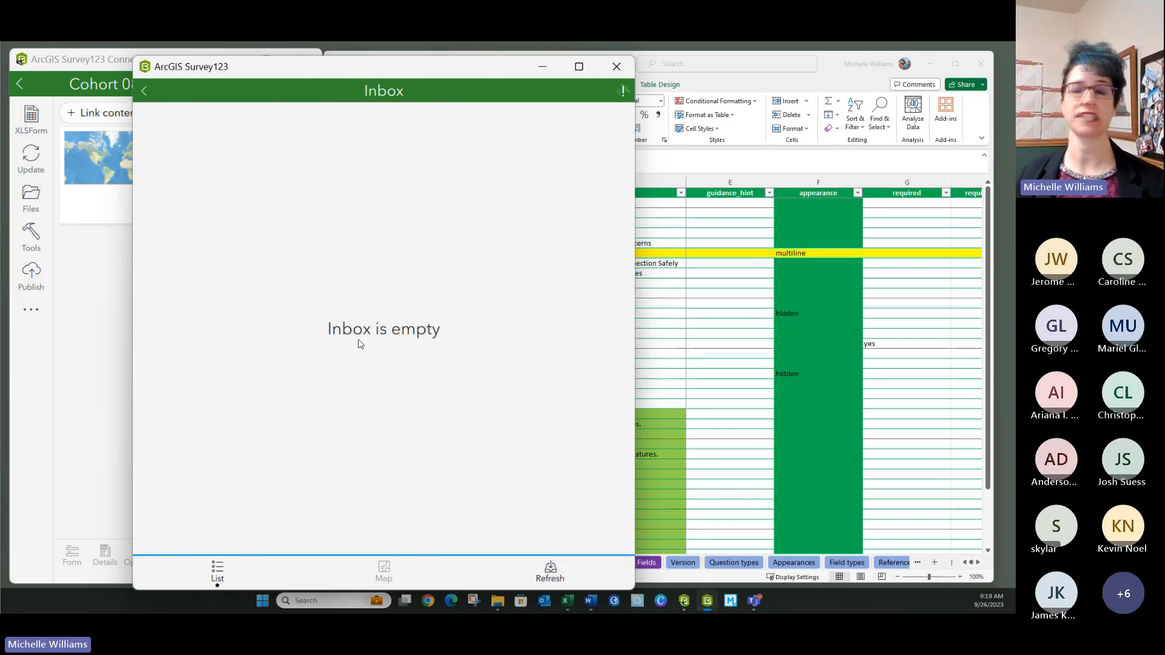
{"action": "left_click", "coordinate": [543, 582]}
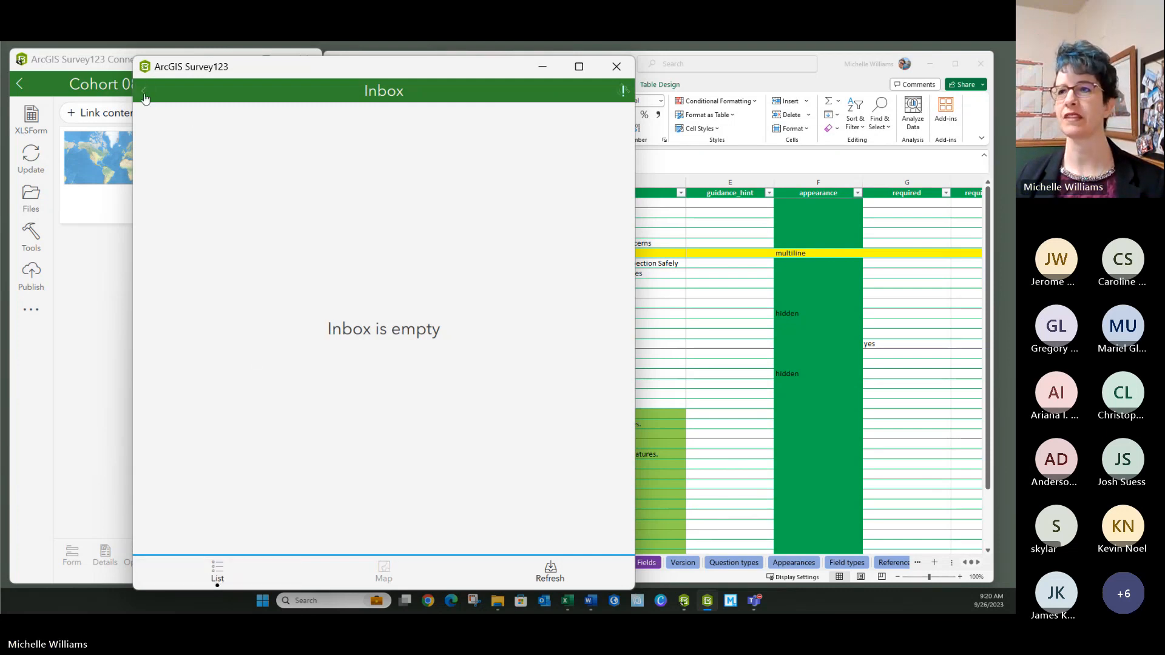
{"action": "left_click", "coordinate": [144, 91]}
{"action": "left_click", "coordinate": [189, 536]}
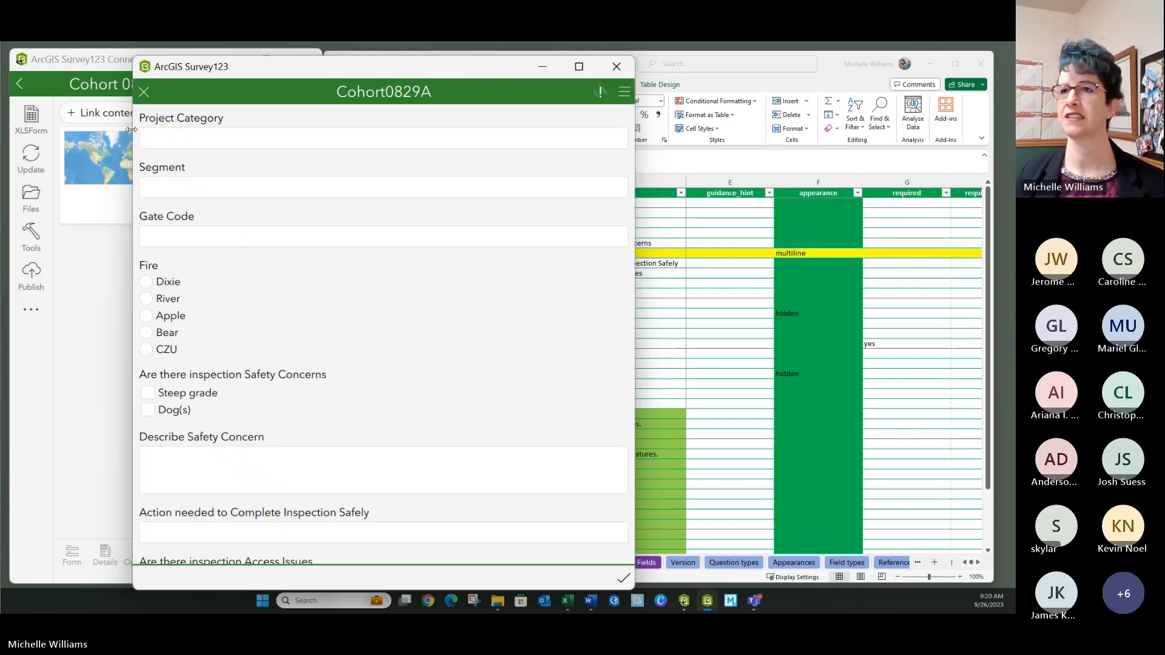
- Fill in Project Category 'Test', Segment 'Beaumont', a gate code, and choose Apple as the fire
{"action": "left_click", "coordinate": [165, 143]}
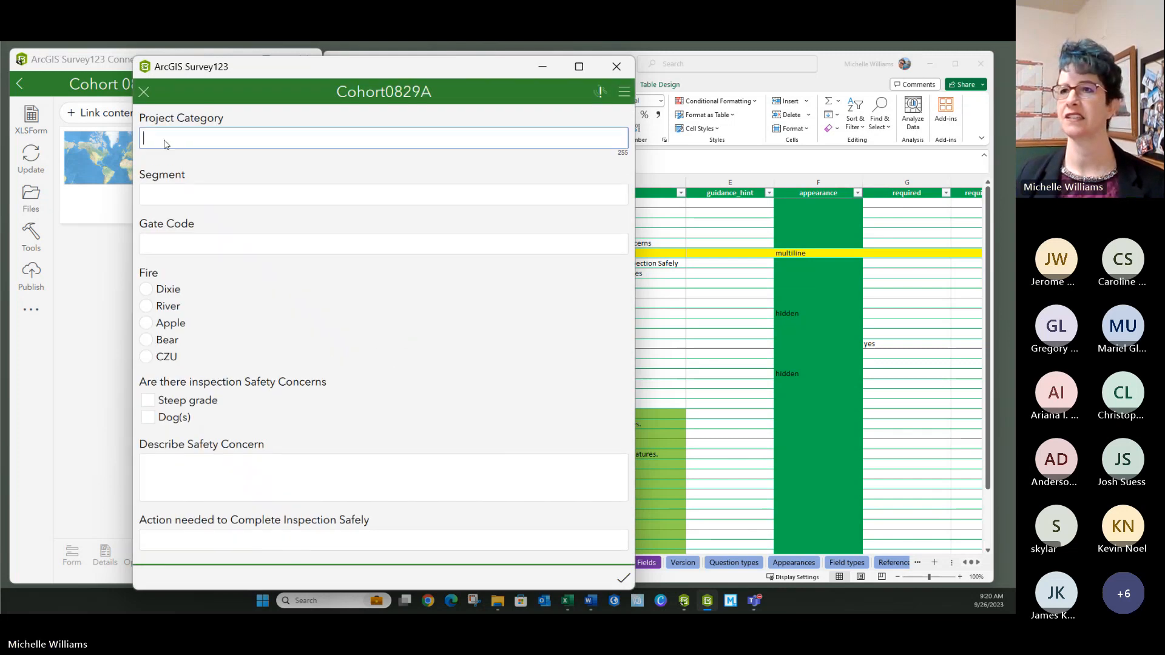
{"action": "type", "text": "Test"}
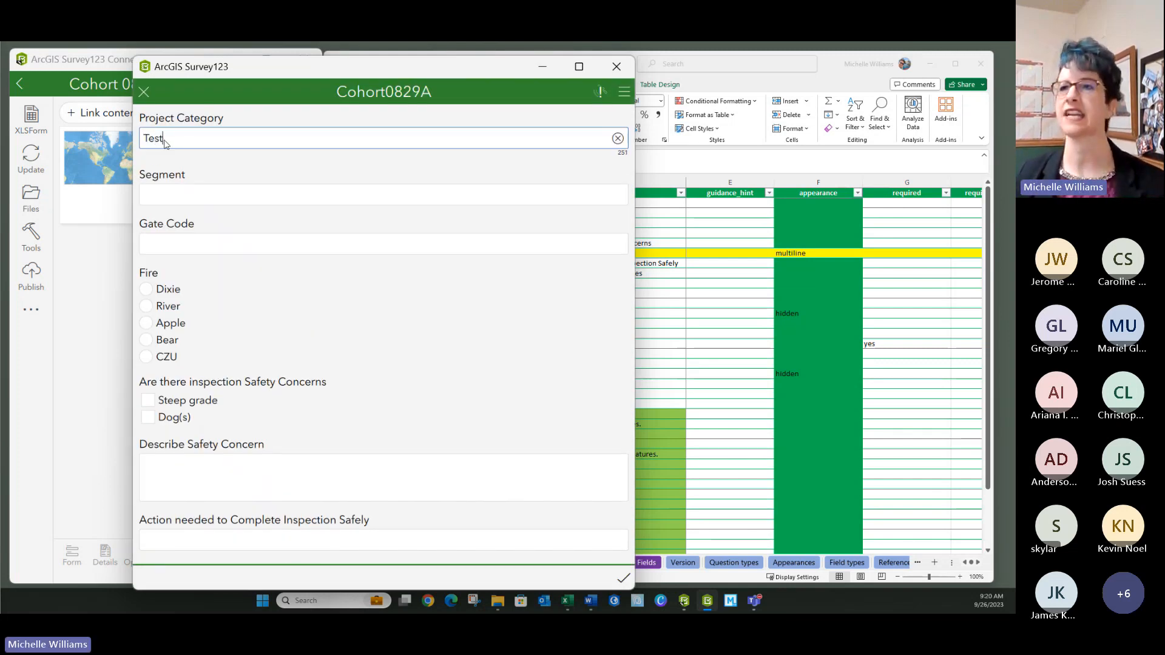
{"action": "left_click", "coordinate": [180, 202]}
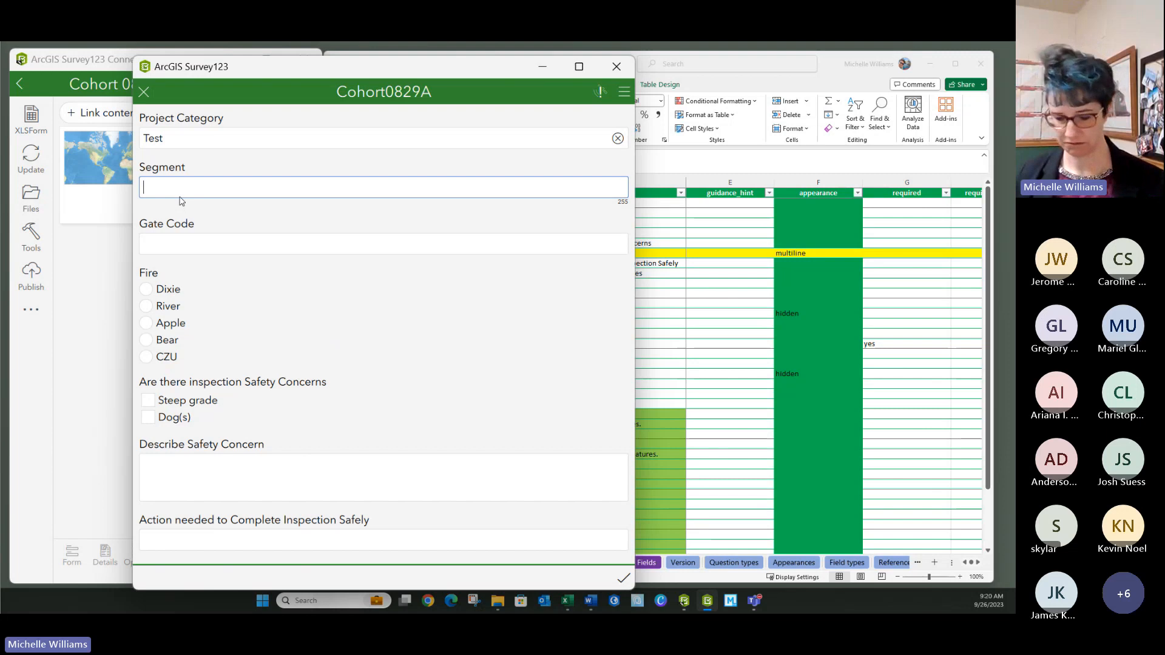
{"action": "type", "text": "Beaumon"}
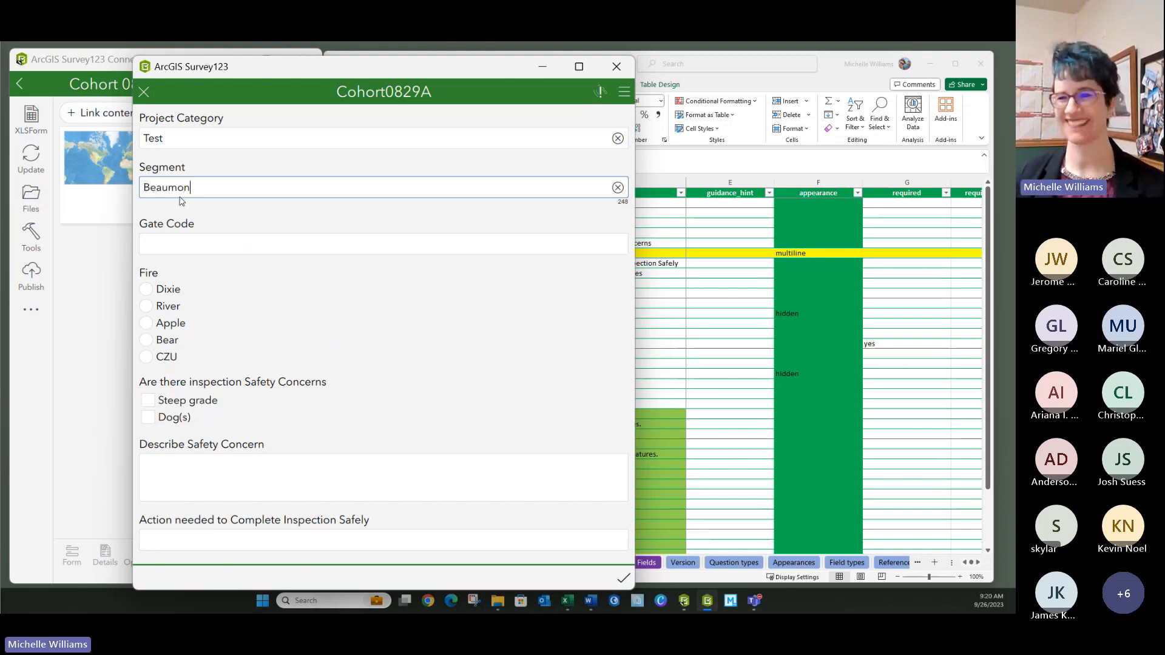
{"action": "type", "text": "t"}
{"action": "left_click", "coordinate": [183, 252]}
{"action": "type", "text": "12345"}
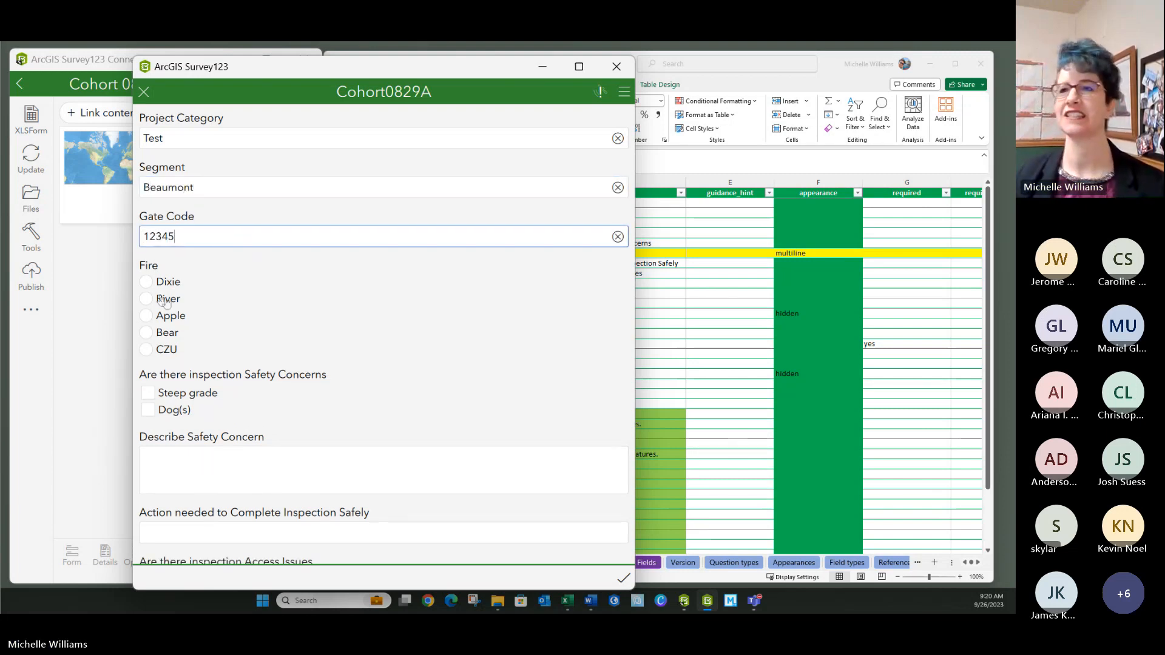
{"action": "left_click", "coordinate": [147, 316]}
{"action": "scroll", "coordinate": [283, 317], "scroll_direction": "down", "scroll_amount": 1}
{"action": "scroll", "coordinate": [282, 316], "scroll_direction": "down", "scroll_amount": 2}
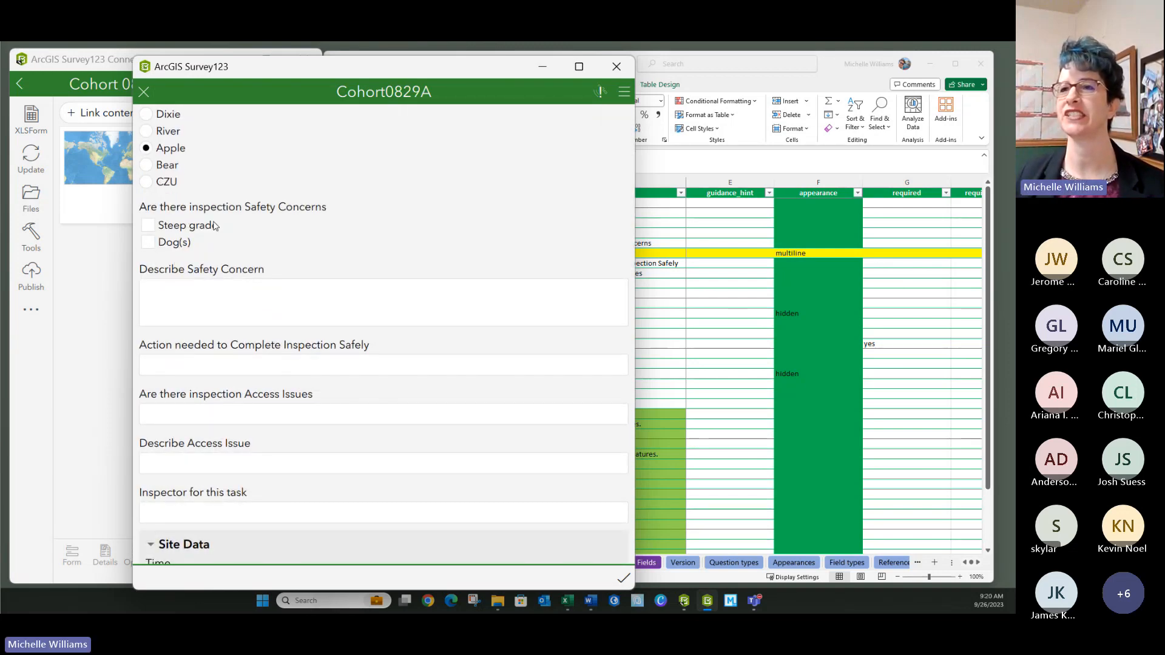
- Enter placeholder text for the safety concern and action needed answers
{"action": "left_click", "coordinate": [162, 310]}
{"action": "type", "text": "uhSdusdy"}
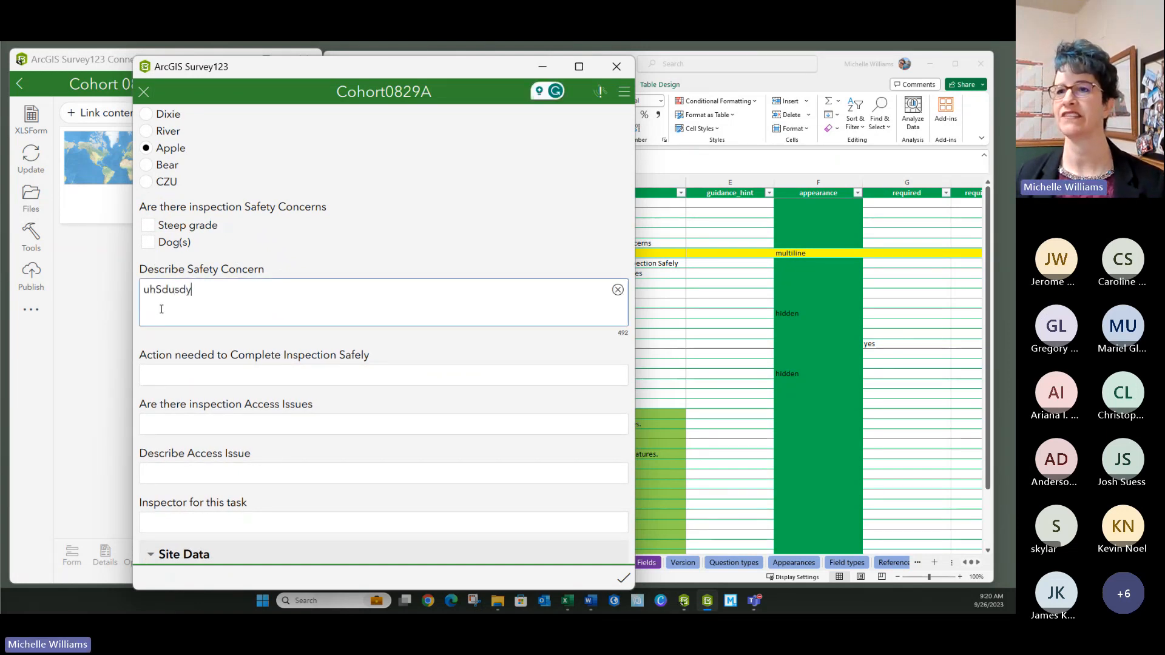
{"action": "left_click", "coordinate": [169, 377]}
{"action": "scroll", "coordinate": [175, 261], "scroll_direction": "down", "scroll_amount": 3}
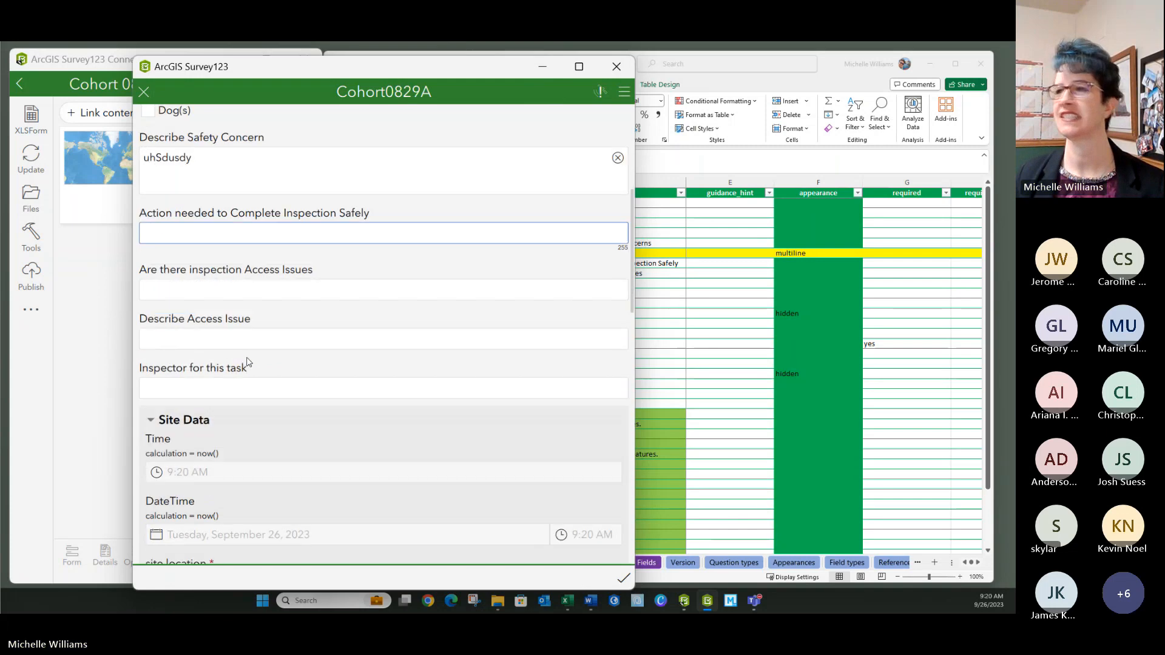
{"action": "type", "text": "oooo"}
- Enter placeholder answers for access issues, the access issue description and the inspector field
{"action": "left_click", "coordinate": [170, 243]}
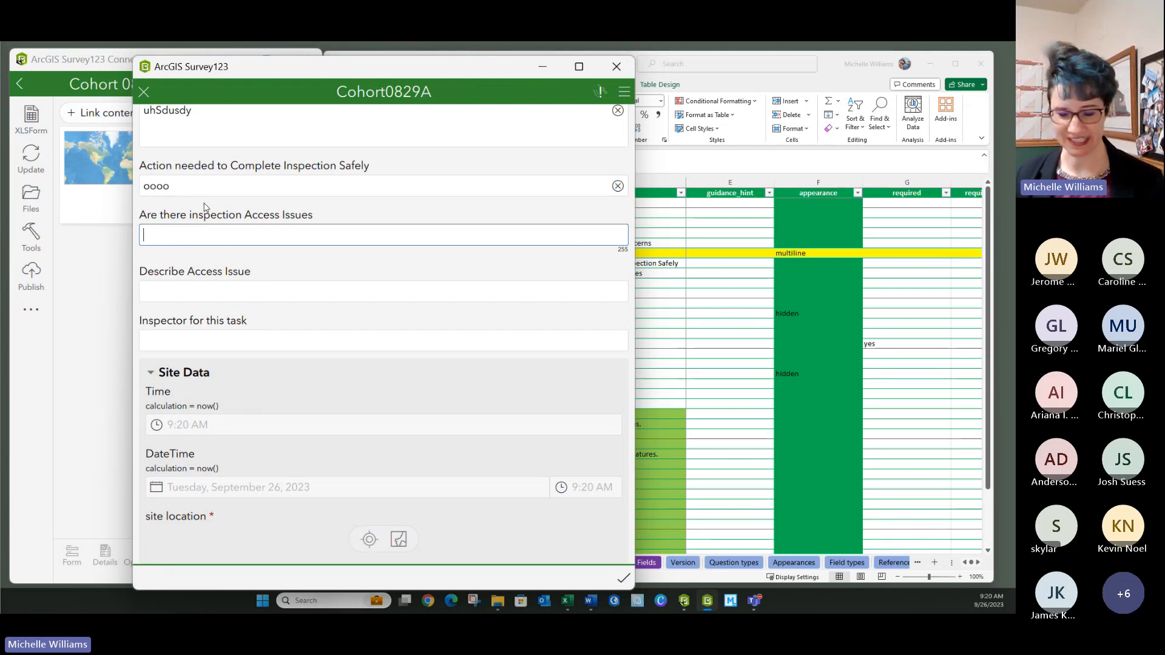
{"action": "type", "text": "dog"}
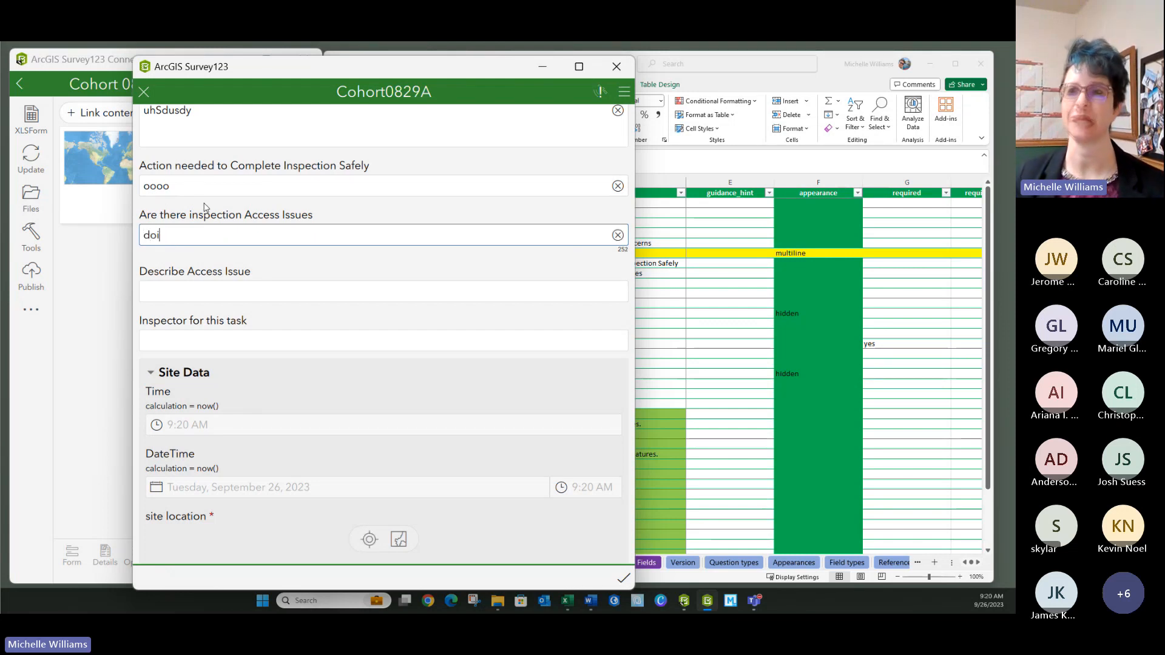
{"action": "left_click", "coordinate": [174, 296]}
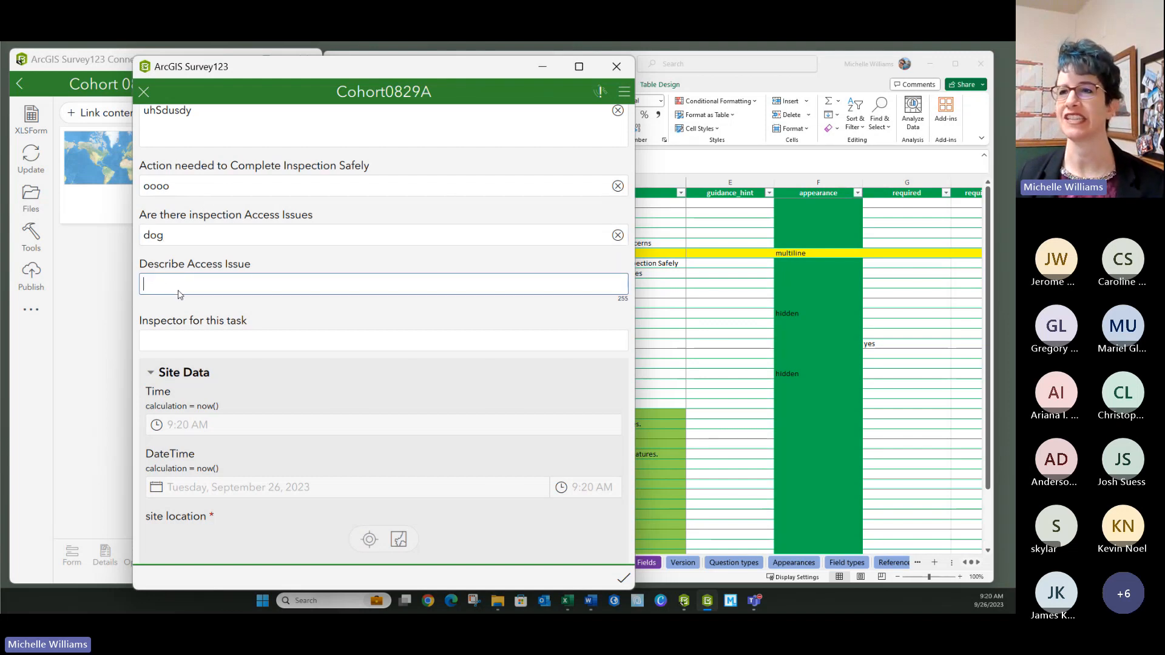
{"action": "type", "text": "kjkj"}
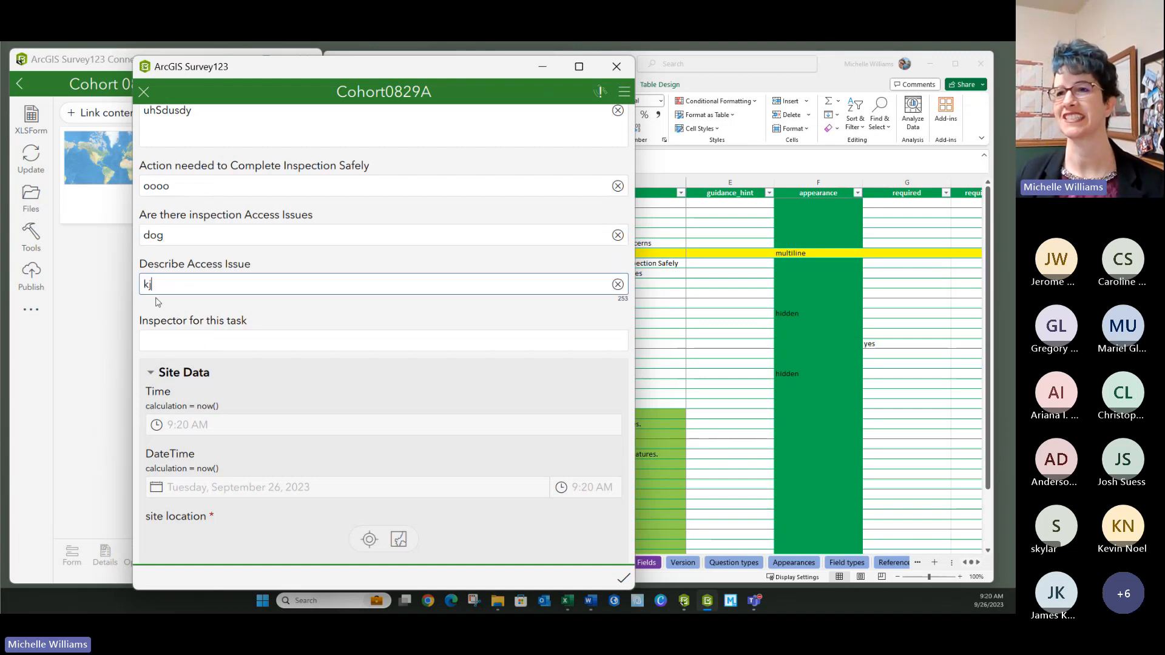
{"action": "left_click", "coordinate": [169, 344]}
{"action": "type", "text": "jkjkj"}
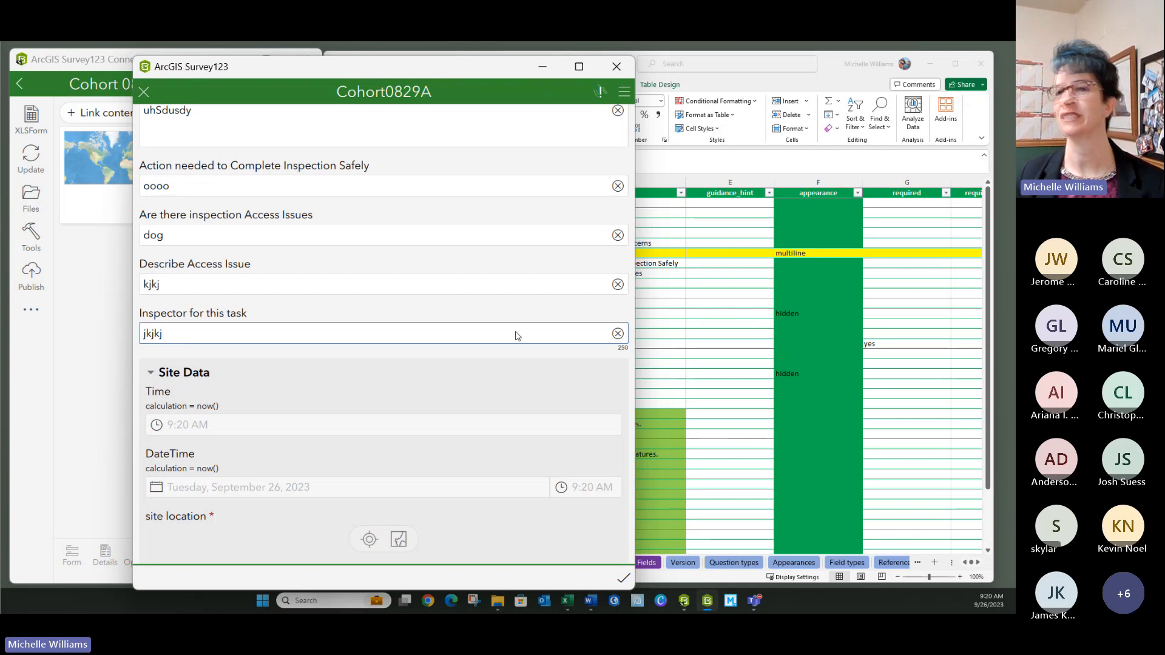
{"action": "scroll", "coordinate": [149, 328], "scroll_direction": "down", "scroll_amount": 2}
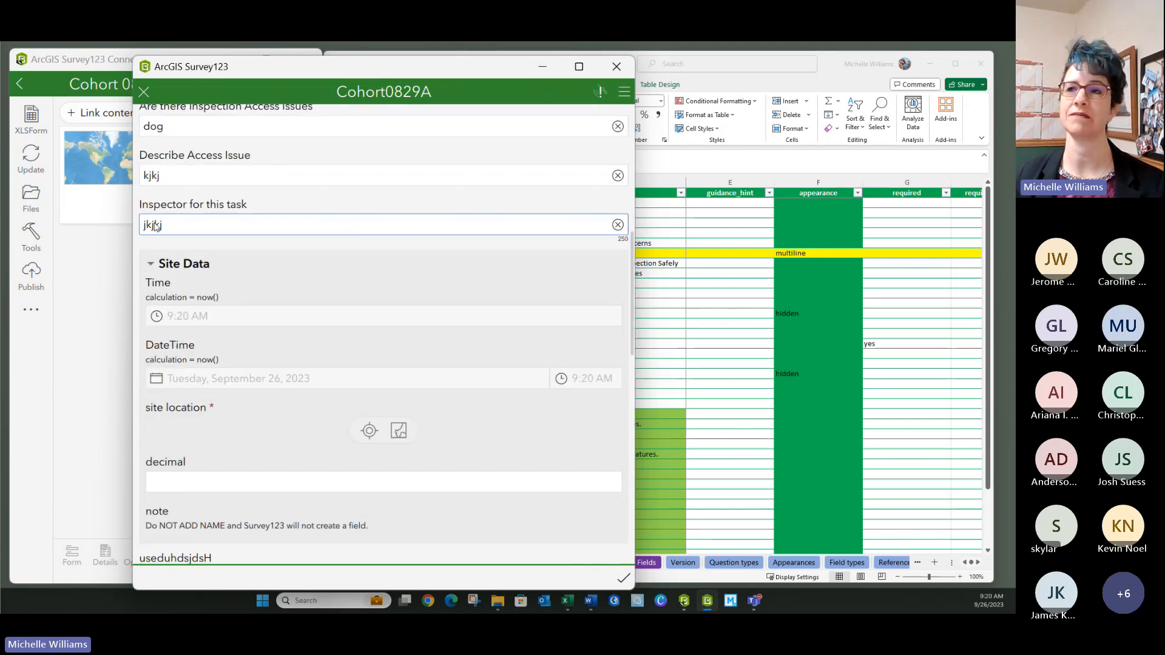
{"action": "left_click_drag", "start_coordinate": [163, 205], "coordinate": [139, 215]}
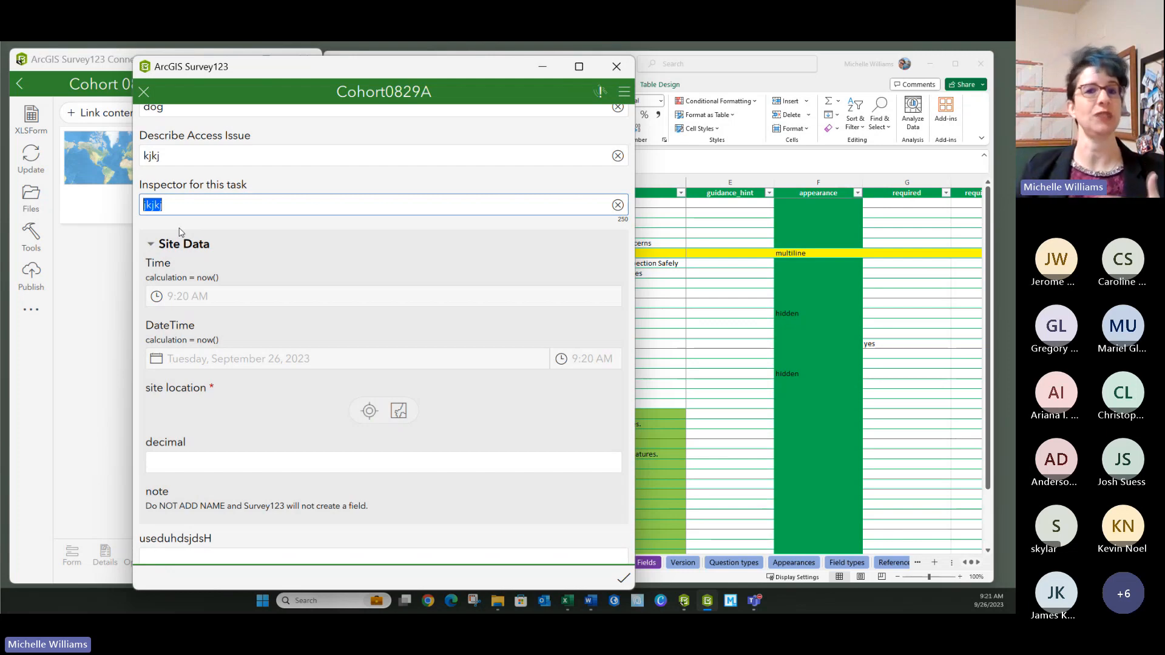
{"action": "scroll", "coordinate": [266, 305], "scroll_direction": "down", "scroll_amount": 1}
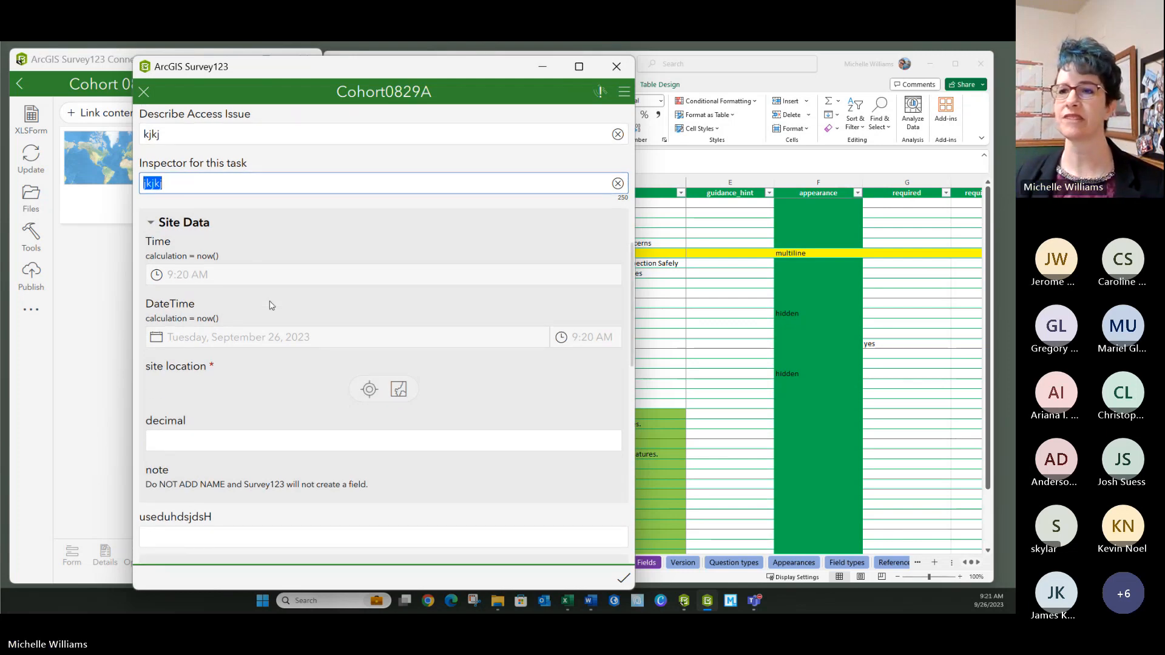
{"action": "scroll", "coordinate": [271, 305], "scroll_direction": "down", "scroll_amount": 6}
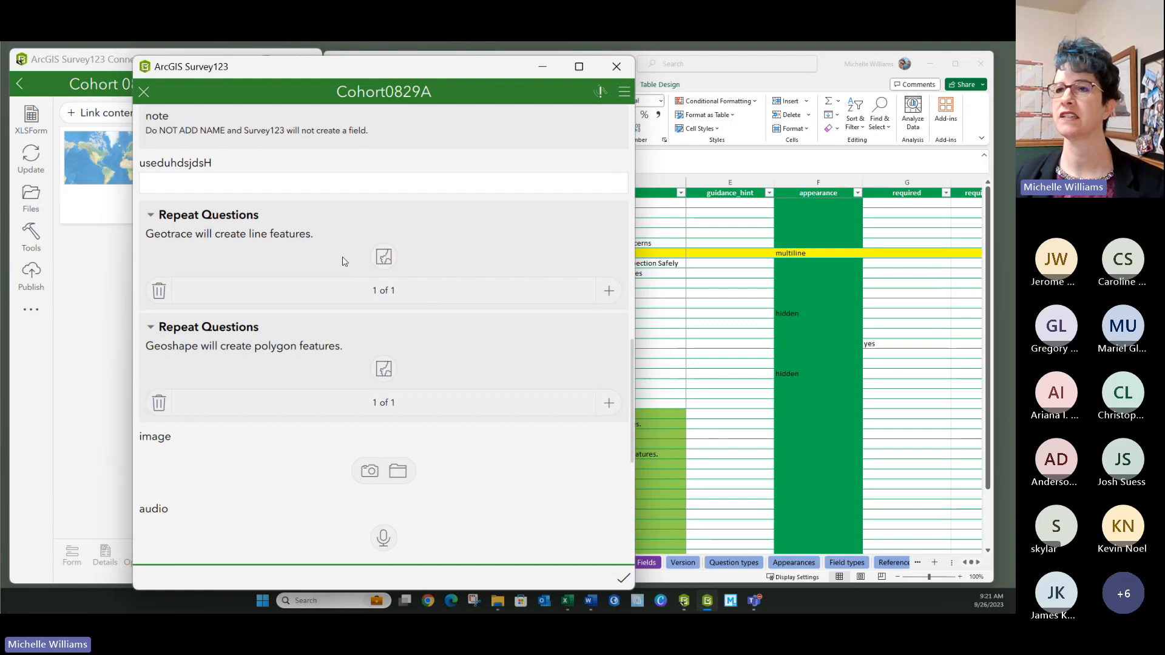
- Freehand-sketch a 0.7-mile north–south line across Colton Ave, replacing the earlier Geotrace sketches
{"action": "left_click", "coordinate": [384, 256]}
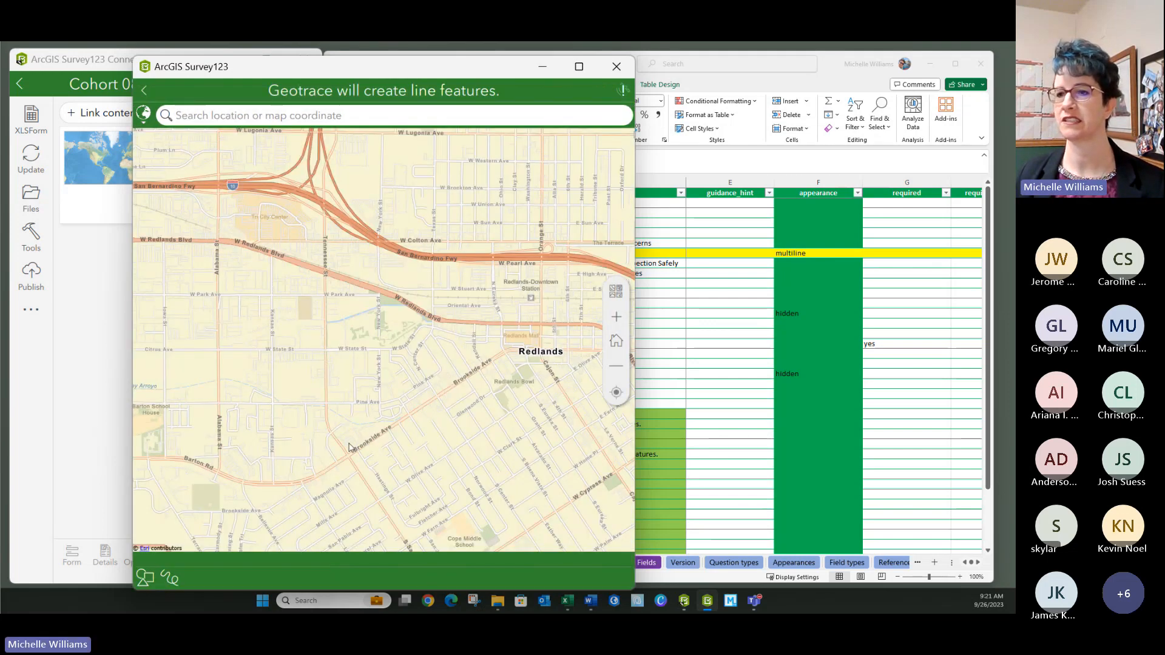
{"action": "left_click", "coordinate": [146, 578]}
{"action": "mouse_move", "coordinate": [395, 212]}
{"action": "left_mouse_down"}
{"action": "mouse_move", "coordinate": [386, 251]}
{"action": "mouse_move", "coordinate": [473, 282]}
{"action": "mouse_move", "coordinate": [476, 219]}
{"action": "mouse_move", "coordinate": [396, 212]}
{"action": "left_mouse_up"}
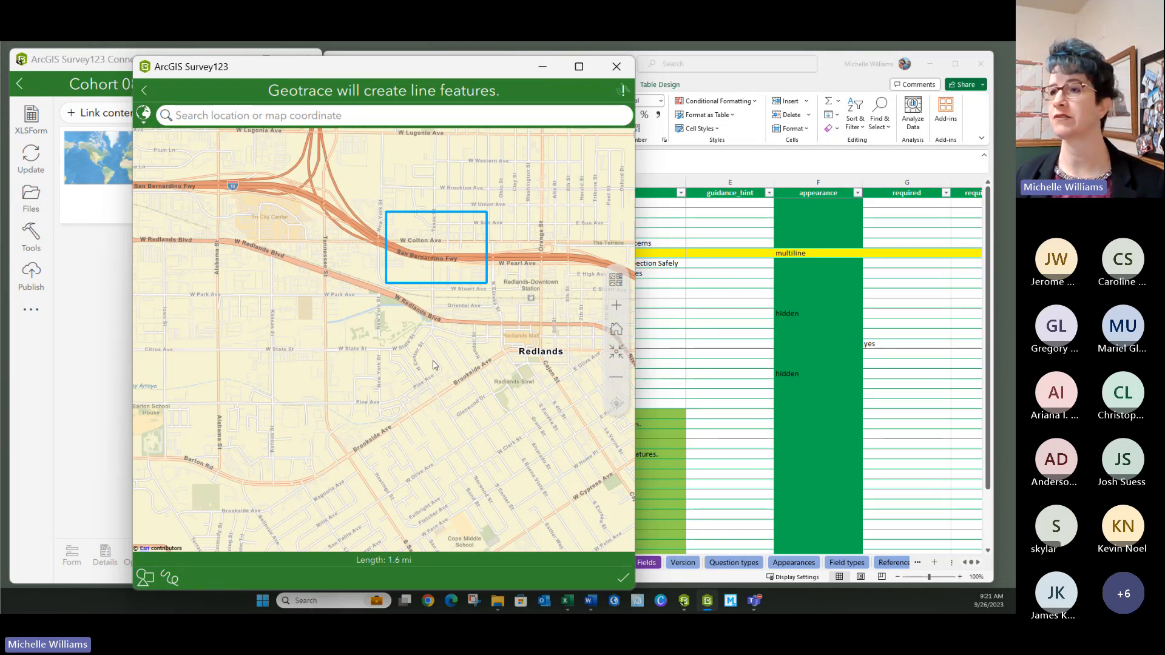
{"action": "left_click_drag", "start_coordinate": [448, 317], "coordinate": [357, 377]}
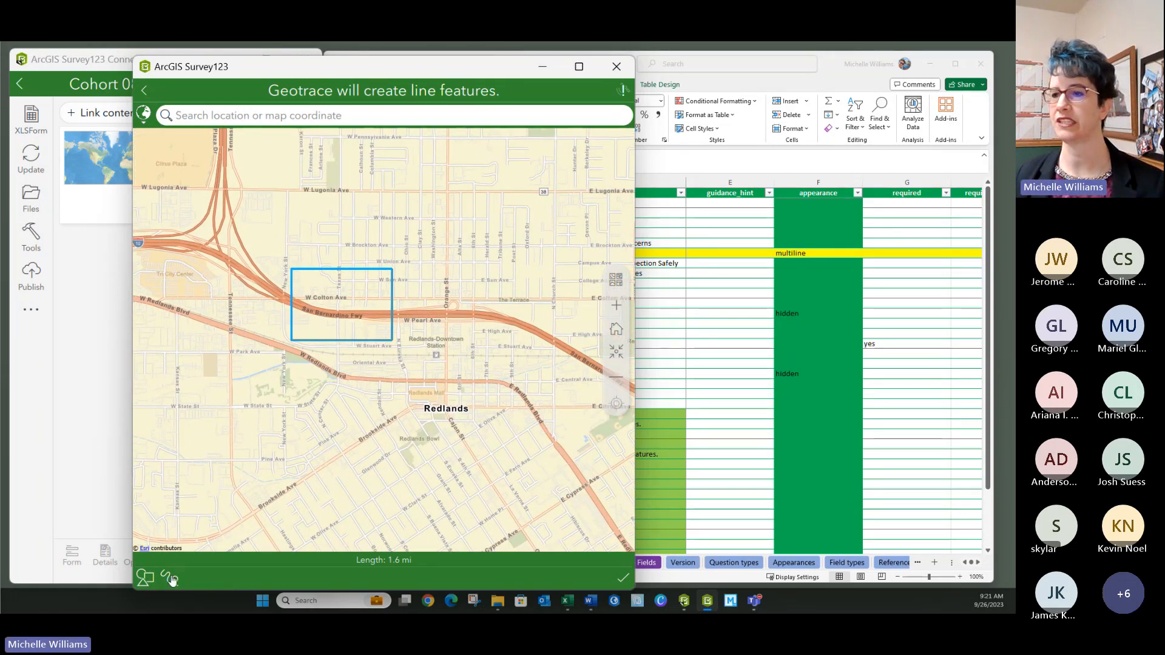
{"action": "left_click", "coordinate": [168, 577]}
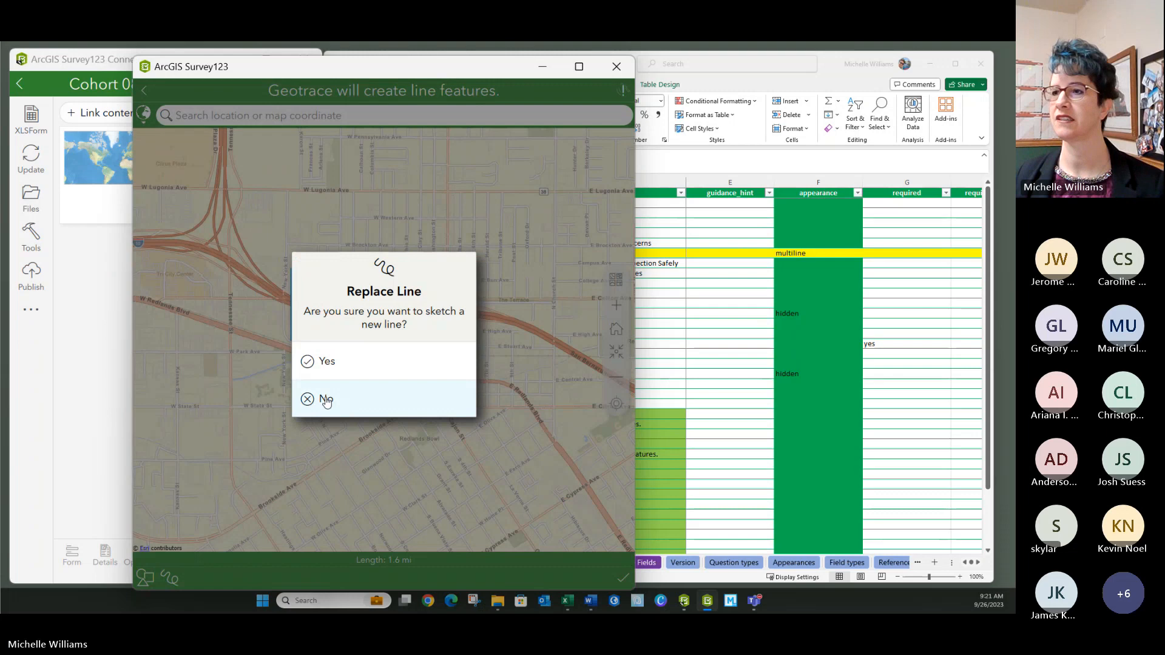
{"action": "left_click", "coordinate": [331, 364]}
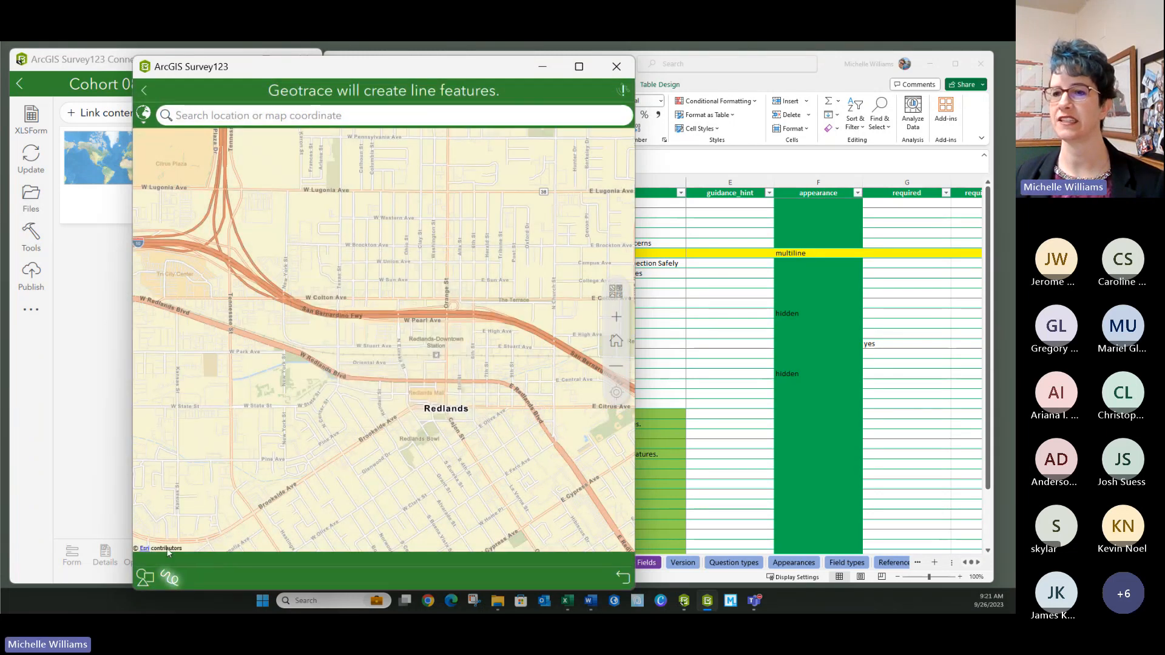
{"action": "mouse_move", "coordinate": [377, 232]}
{"action": "left_mouse_down"}
{"action": "mouse_move", "coordinate": [308, 298]}
{"action": "mouse_move", "coordinate": [436, 301]}
{"action": "mouse_move", "coordinate": [380, 238]}
{"action": "left_mouse_up"}
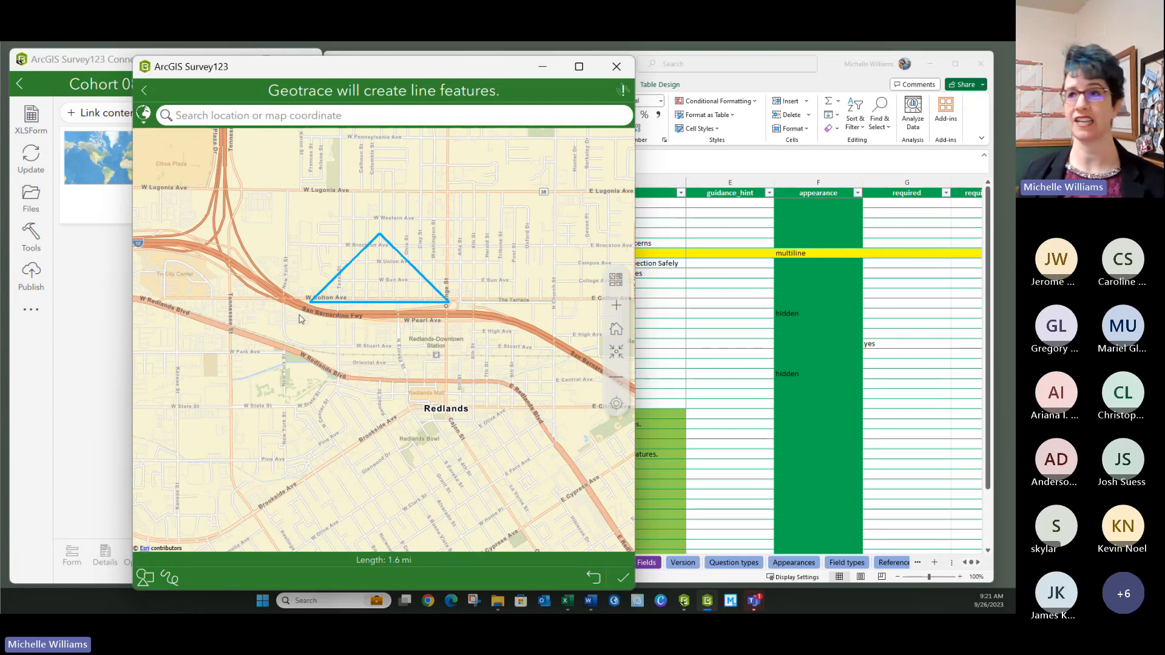
{"action": "left_click", "coordinate": [169, 579]}
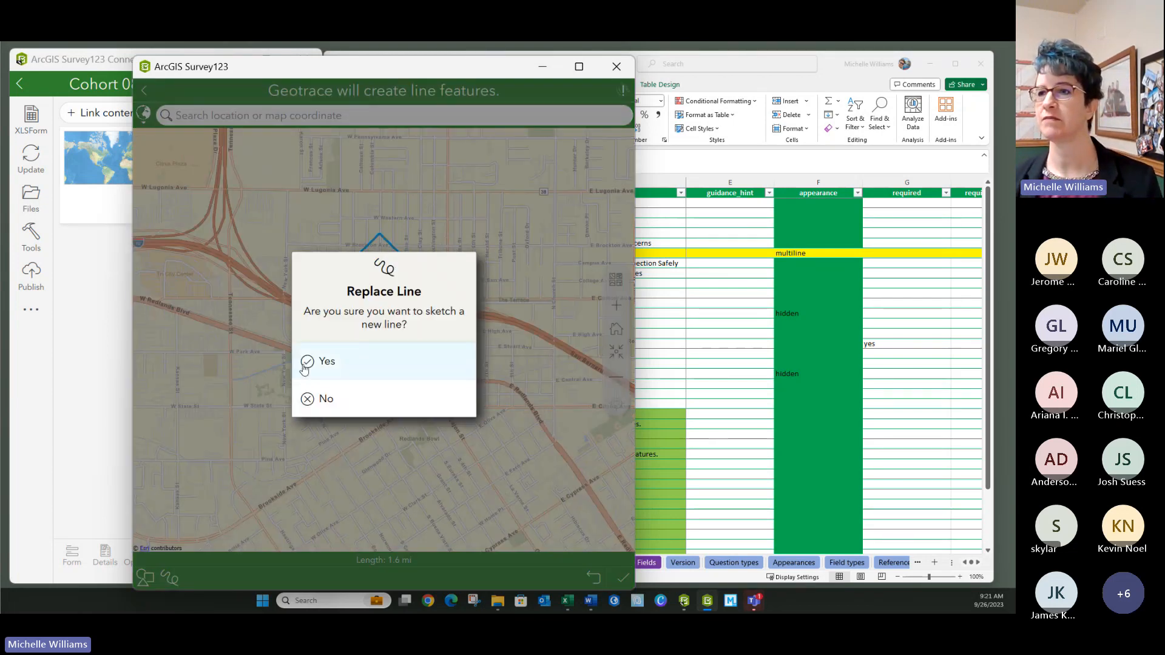
{"action": "left_click", "coordinate": [307, 362]}
{"action": "left_click_drag", "start_coordinate": [307, 192], "coordinate": [321, 339]}
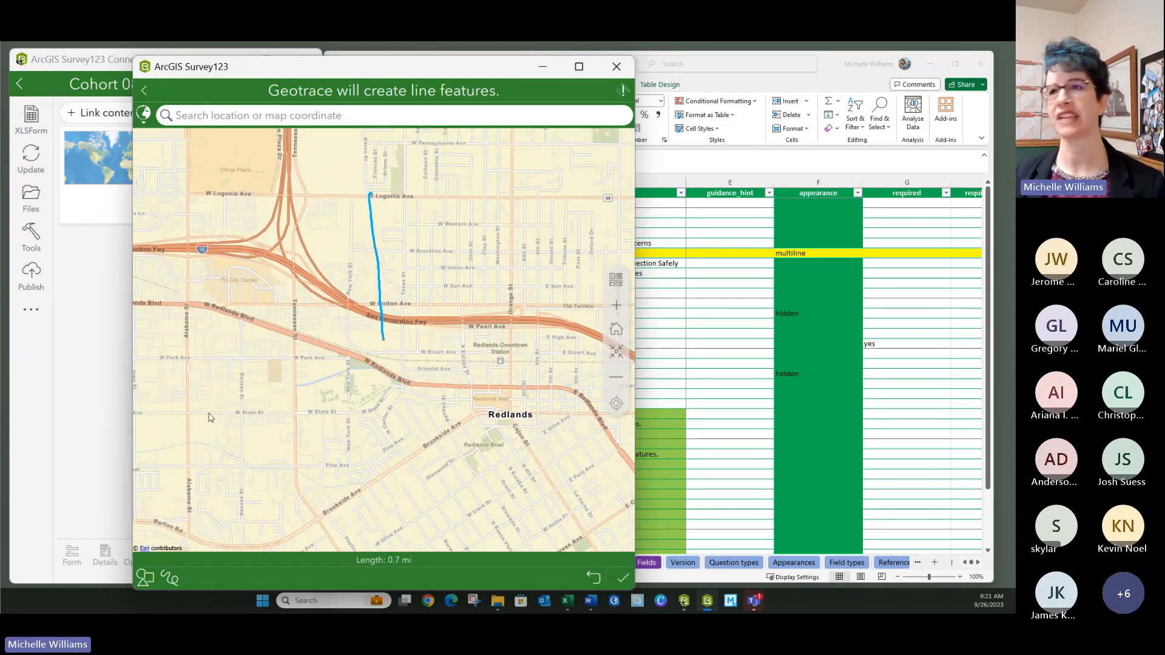
{"action": "left_click", "coordinate": [622, 576]}
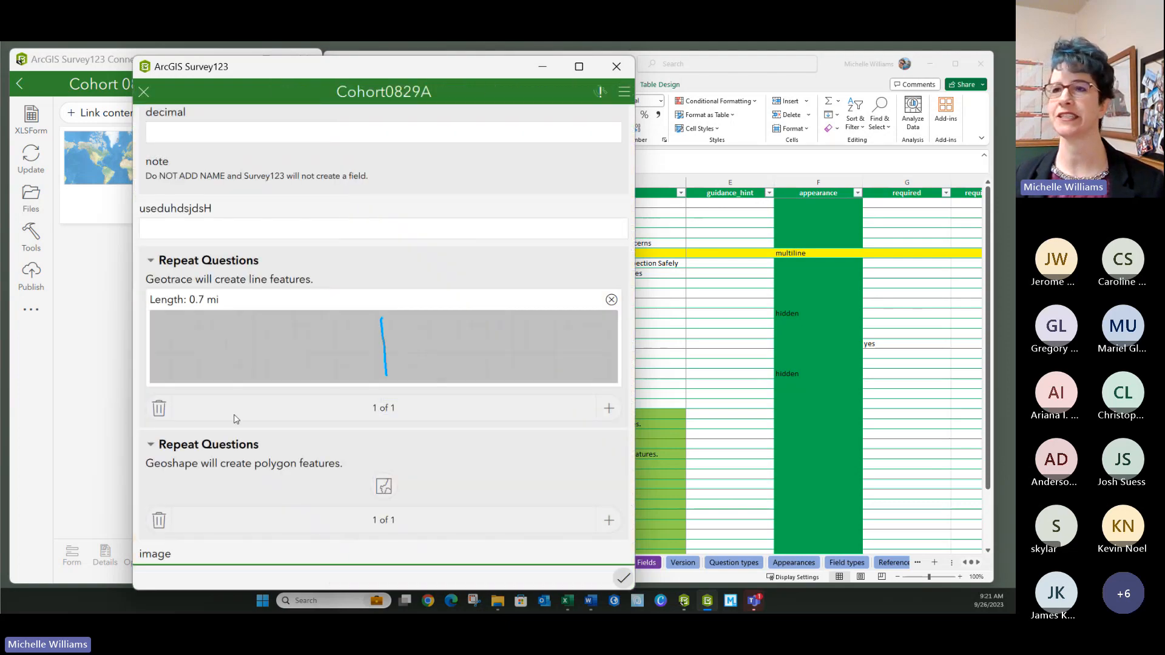
{"action": "scroll", "coordinate": [322, 279], "scroll_direction": "down", "scroll_amount": 4}
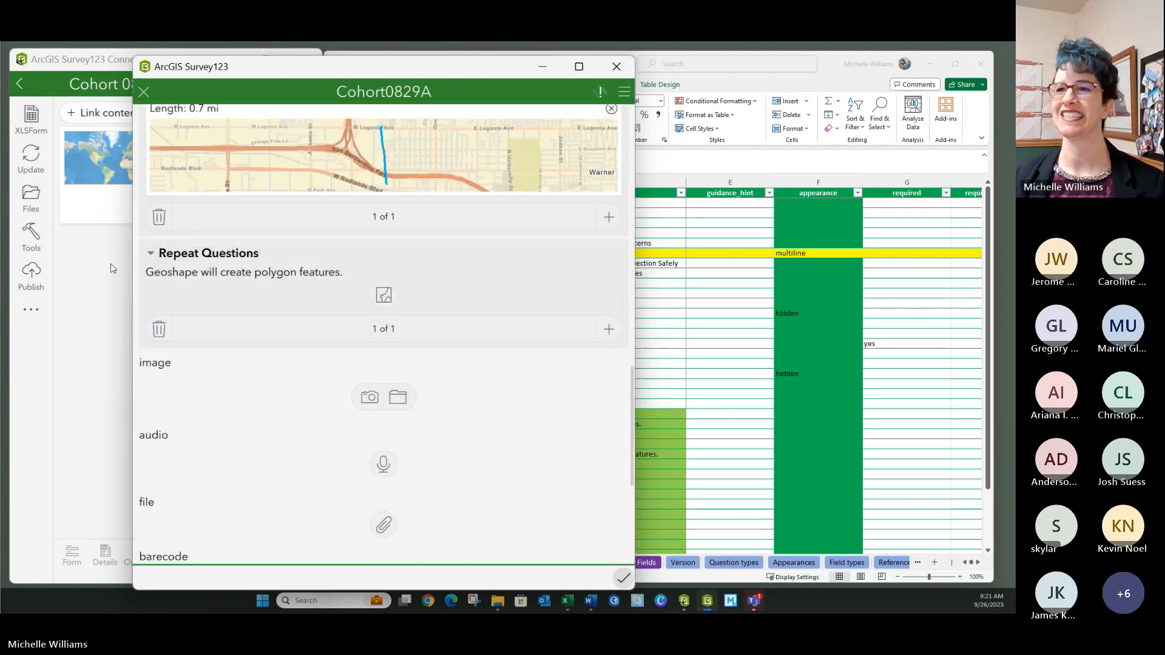
- Freehand-draw the 318.4-acre, 4.1-mile-perimeter geoshape polygon, then bring up the image question's camera
{"action": "left_click", "coordinate": [383, 292]}
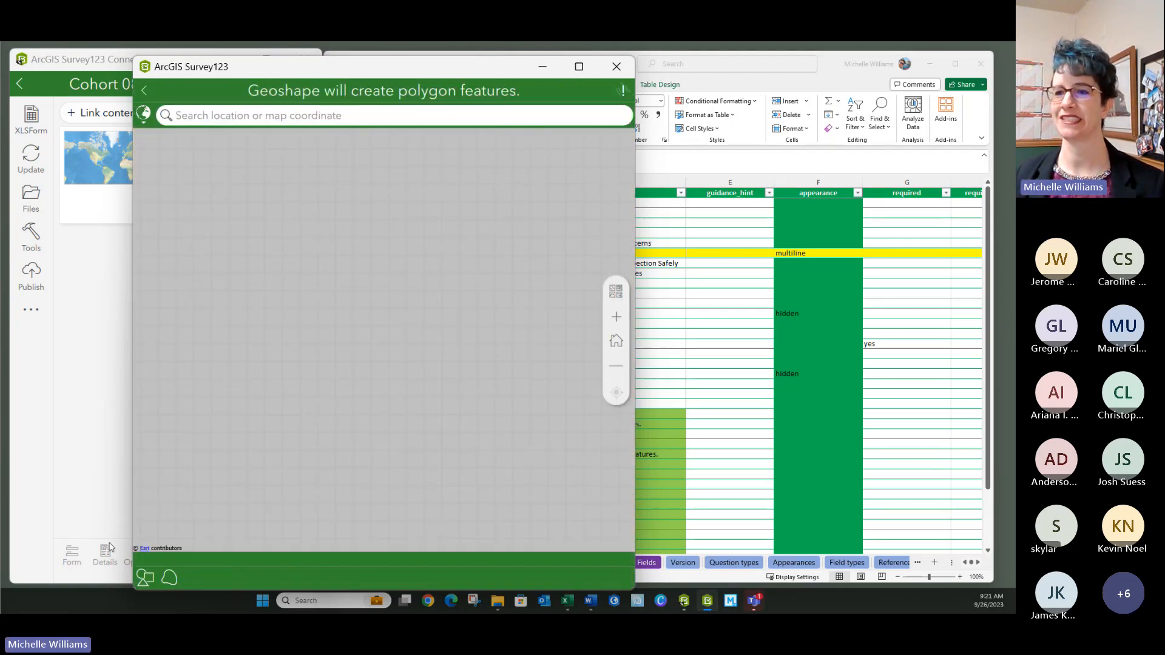
{"action": "left_click", "coordinate": [168, 580]}
{"action": "mouse_move", "coordinate": [402, 262]}
{"action": "left_mouse_down"}
{"action": "mouse_move", "coordinate": [382, 346]}
{"action": "mouse_move", "coordinate": [420, 423]}
{"action": "mouse_move", "coordinate": [479, 397]}
{"action": "mouse_move", "coordinate": [436, 318]}
{"action": "mouse_move", "coordinate": [508, 205]}
{"action": "left_mouse_up"}
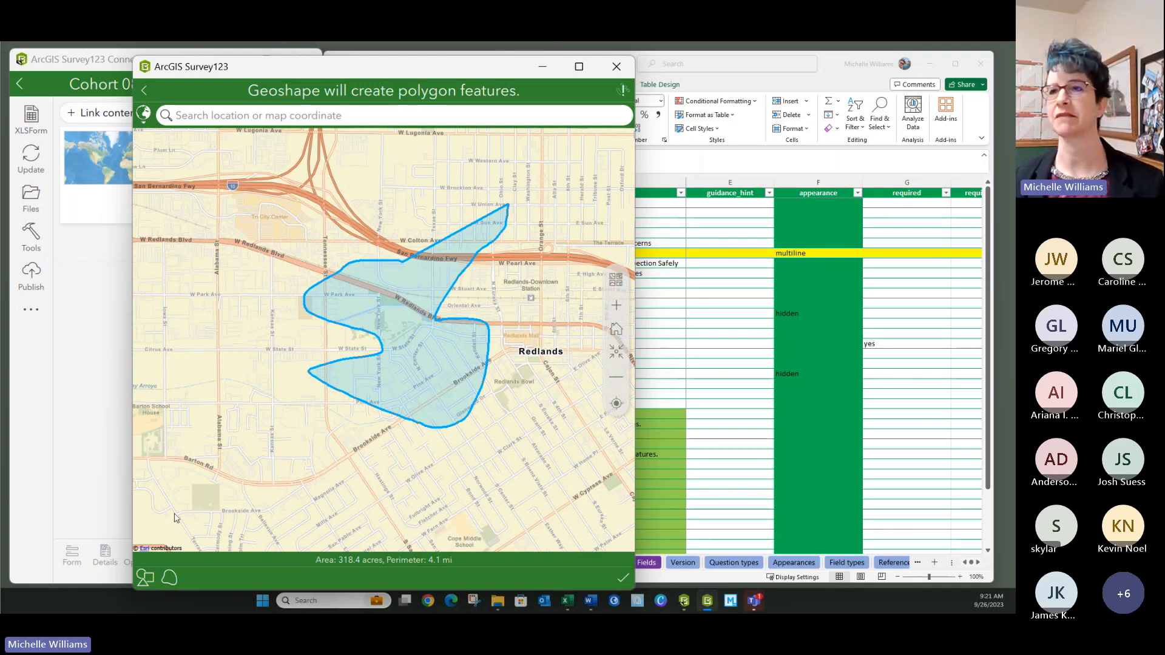
{"action": "left_click", "coordinate": [623, 578]}
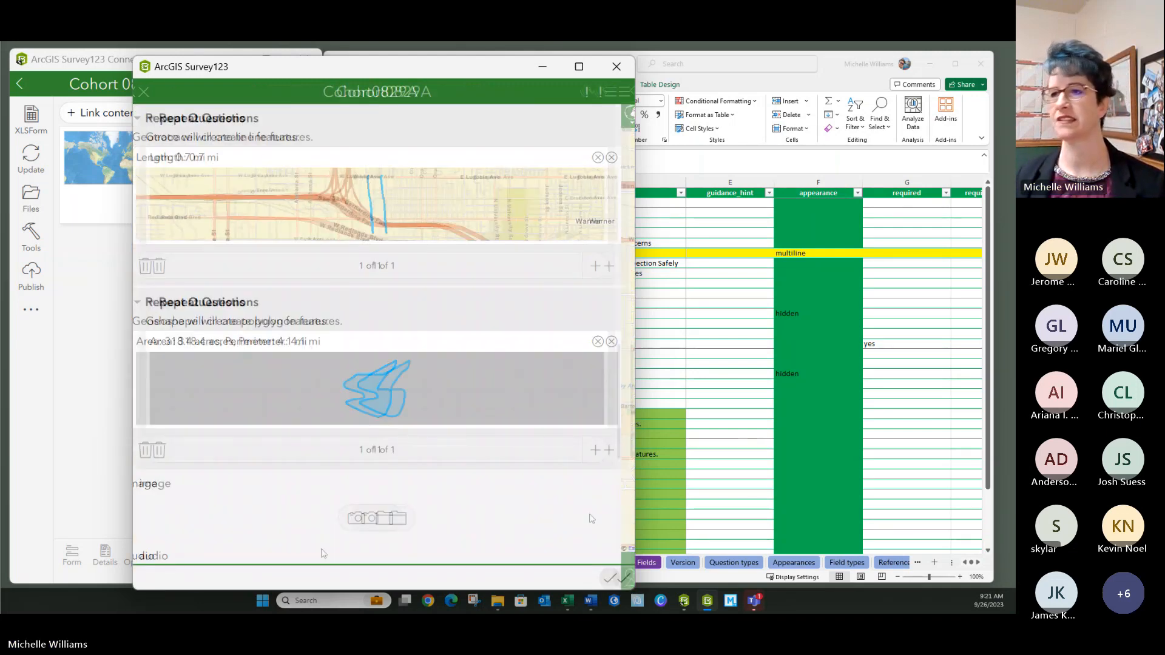
{"action": "scroll", "coordinate": [195, 448], "scroll_direction": "down", "scroll_amount": 5}
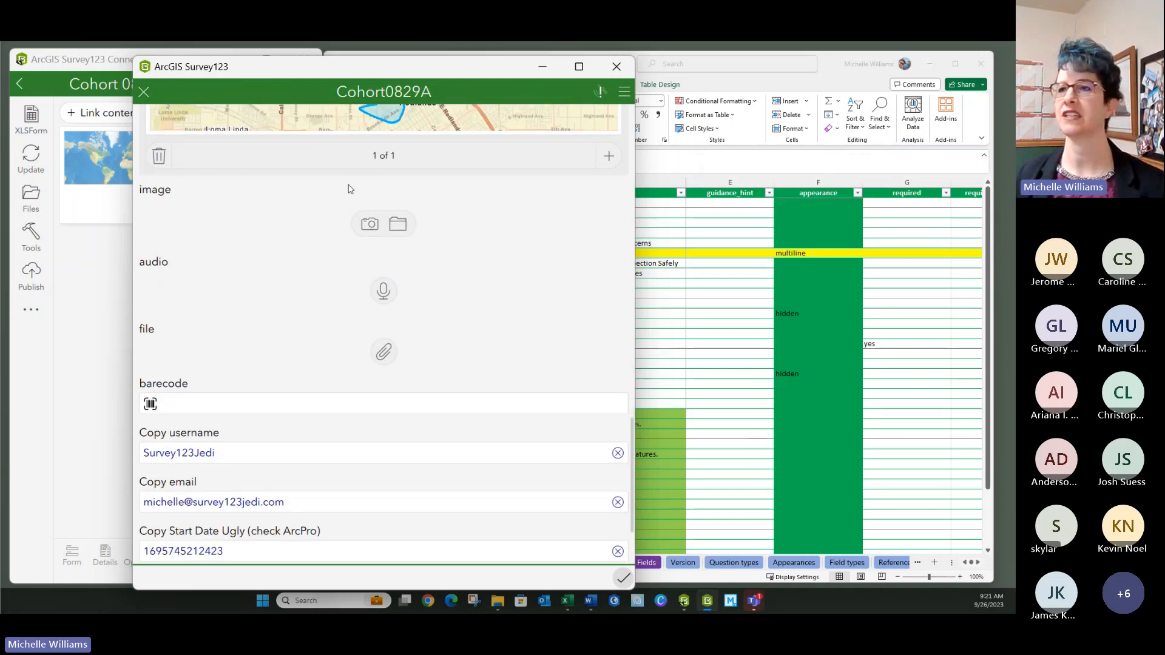
{"action": "left_click", "coordinate": [369, 223]}
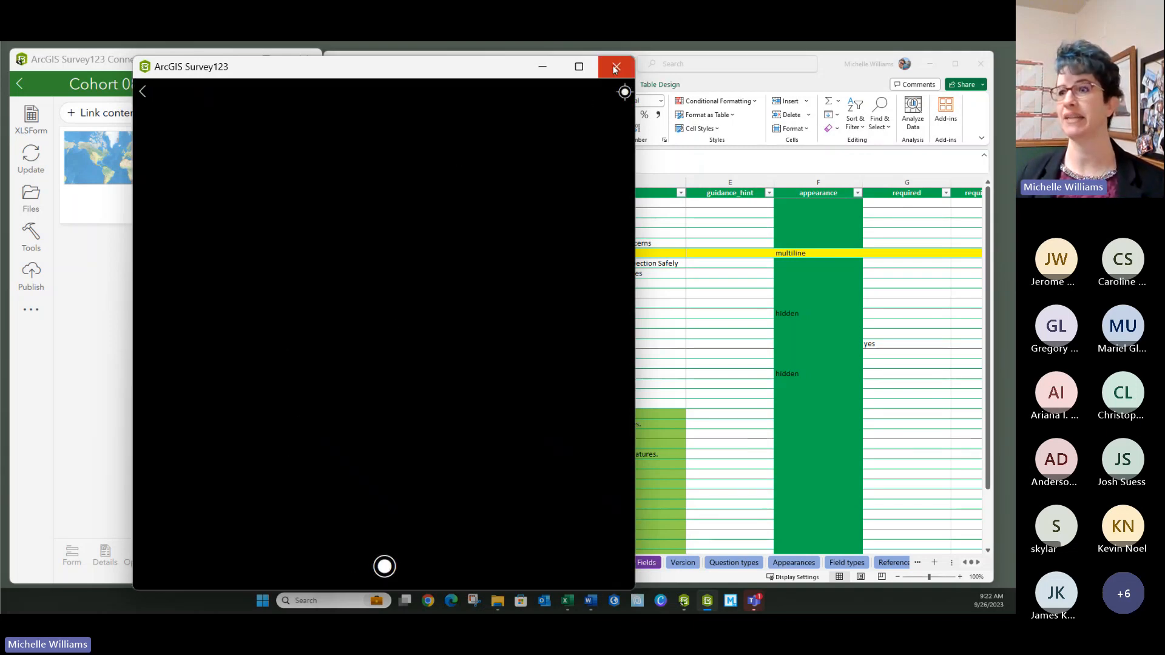
- Leave the camera, attempt submission, and open the required site location map near W Colton Ave
{"action": "left_click", "coordinate": [142, 92]}
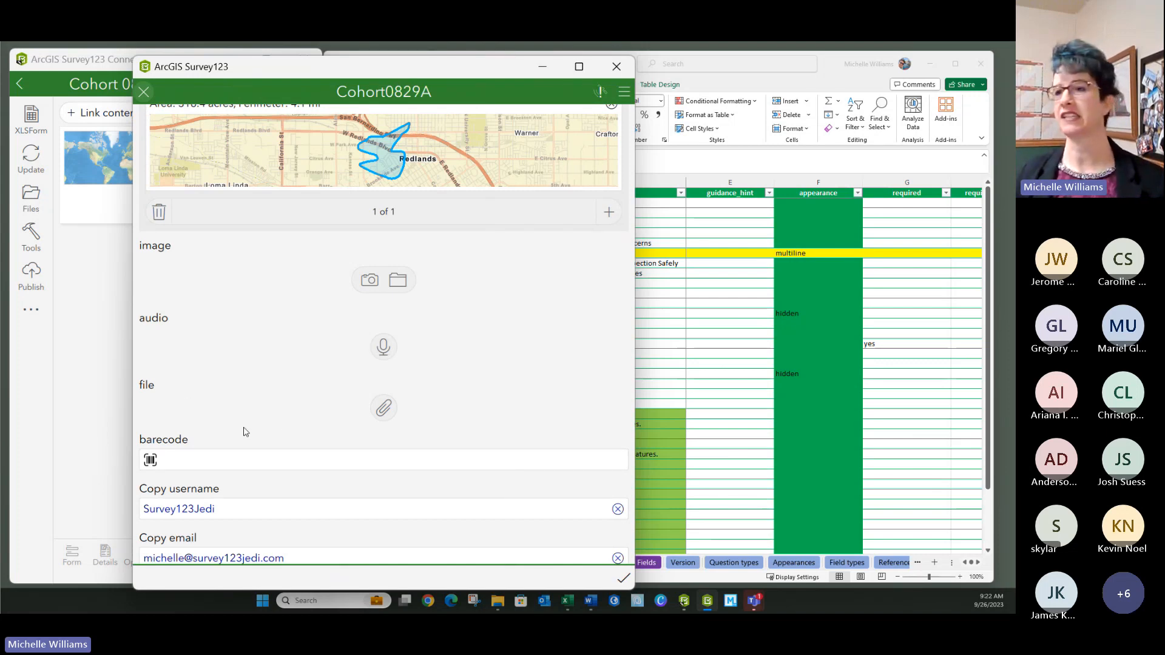
{"action": "scroll", "coordinate": [276, 403], "scroll_direction": "down", "scroll_amount": 5}
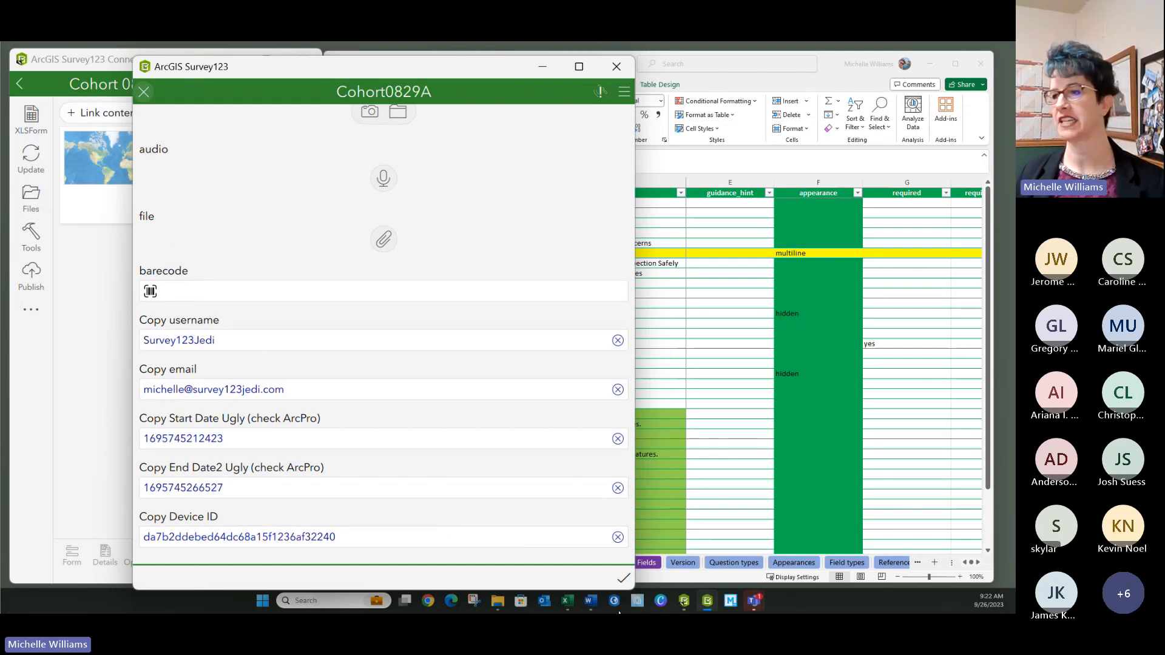
{"action": "left_click", "coordinate": [623, 577]}
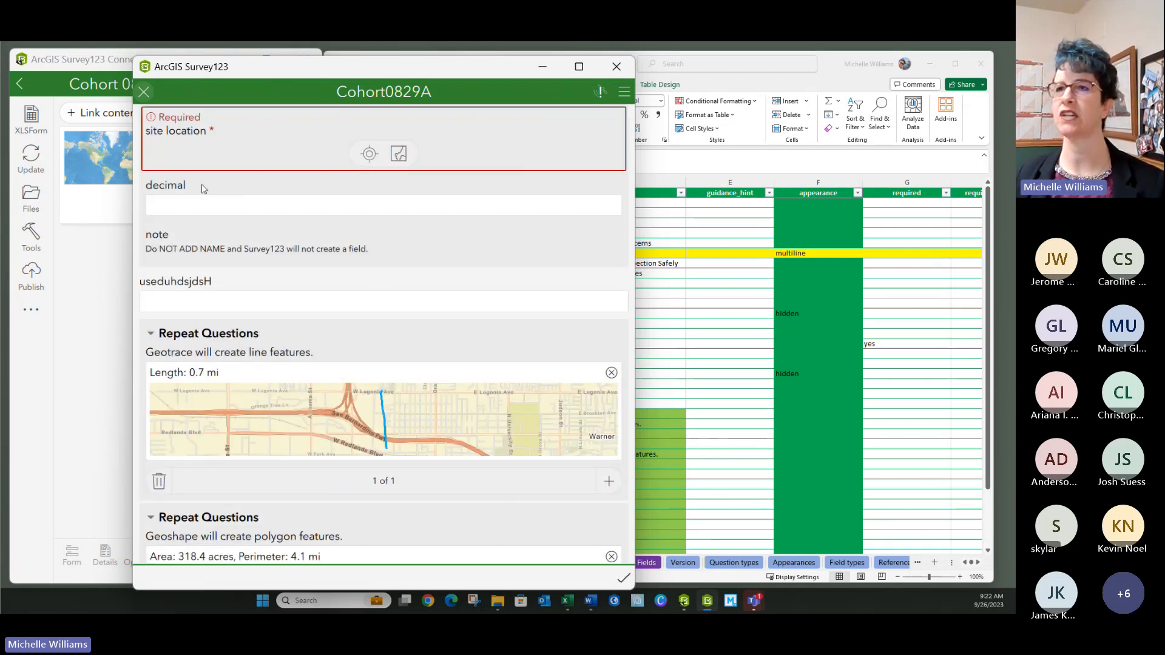
{"action": "left_click", "coordinate": [398, 153]}
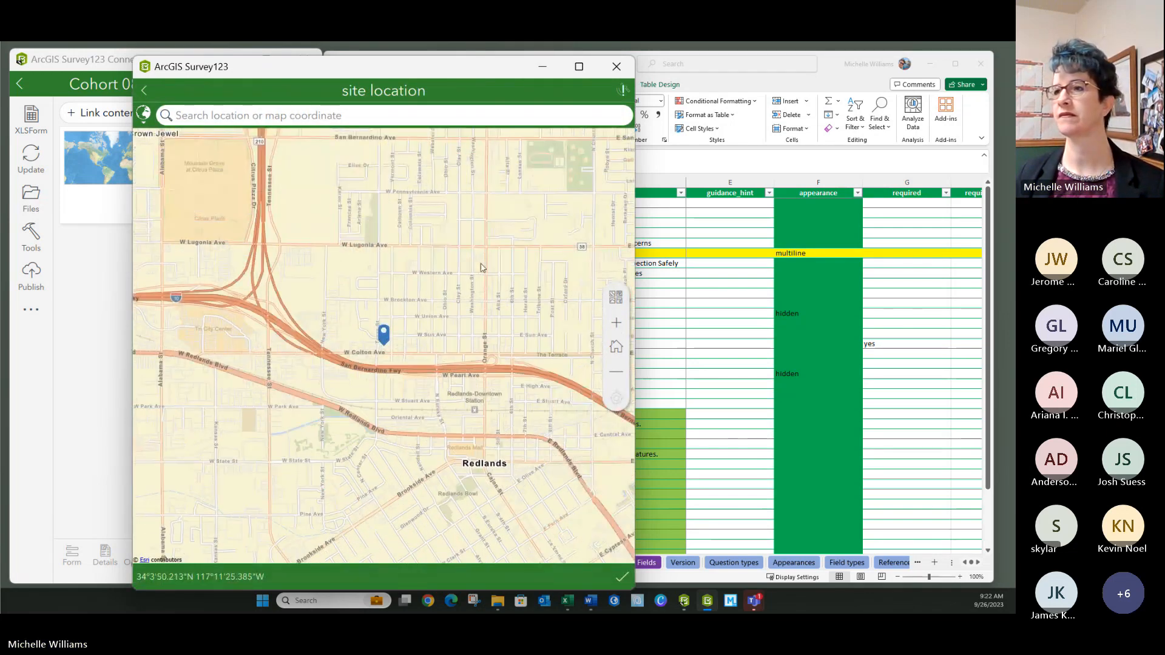
- Accept the 34°4'N 117°11'W site location, send the survey now, and return to ArcGIS Online's My Content
{"action": "left_click", "coordinate": [622, 576]}
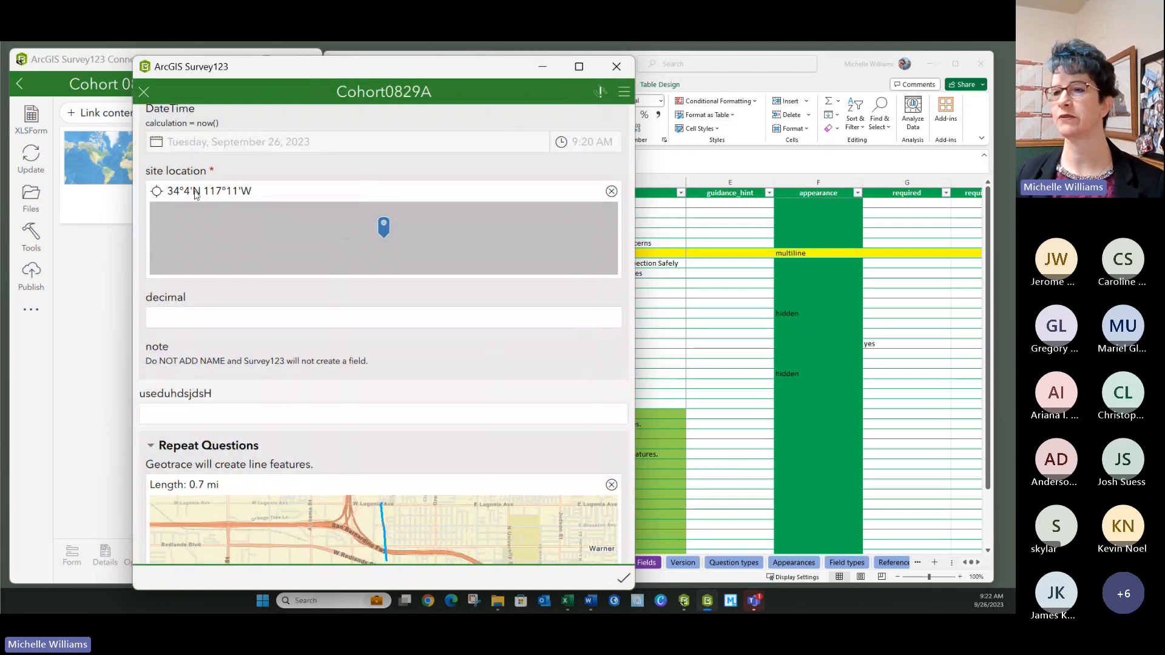
{"action": "left_click", "coordinate": [621, 578]}
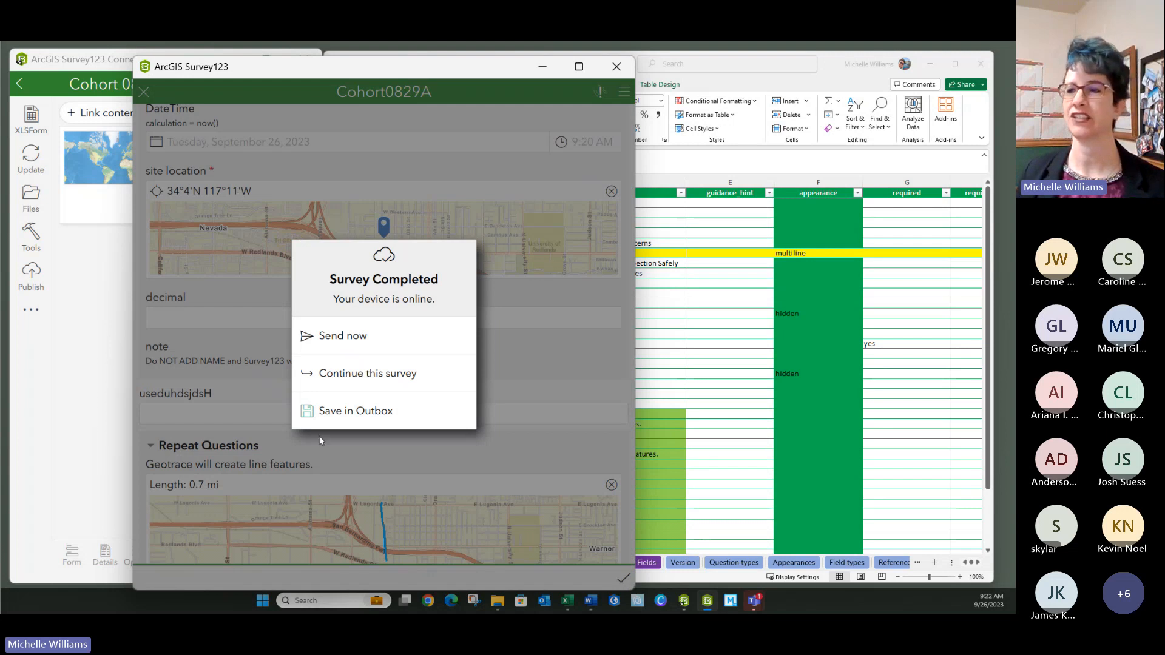
{"action": "left_click", "coordinate": [356, 343]}
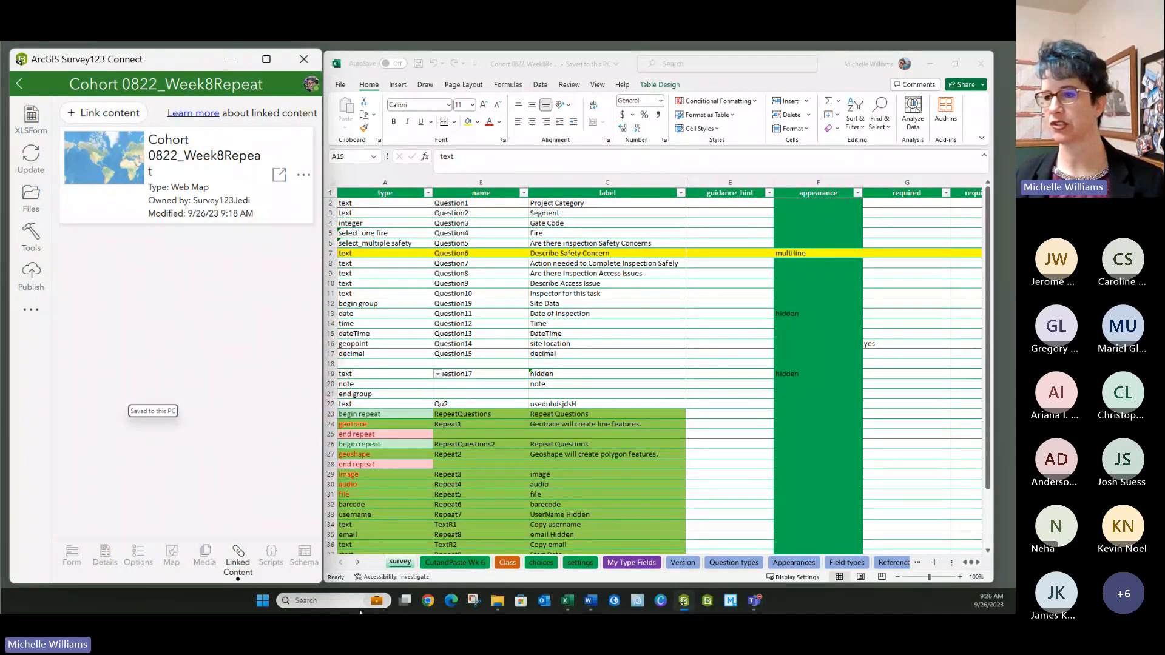
{"action": "left_click", "coordinate": [428, 602]}
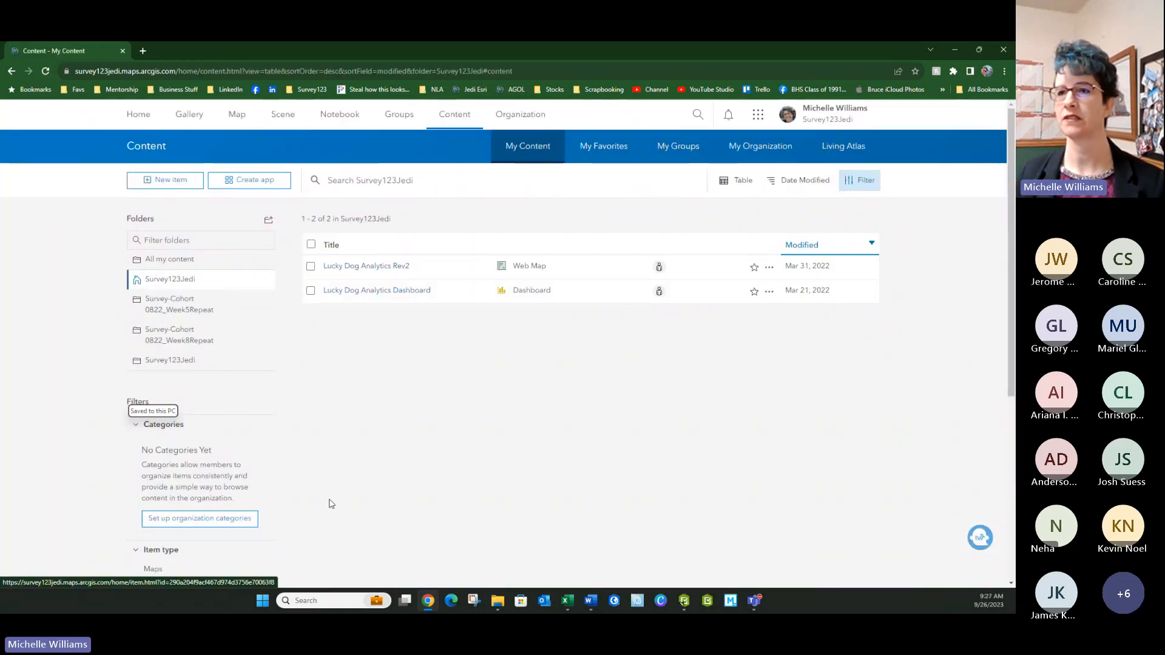
- View the Cohort 0822_Week8Repeat feature layer's data table showing the one Gygf/Apple record, then open the app launcher
{"action": "left_click", "coordinate": [179, 335]}
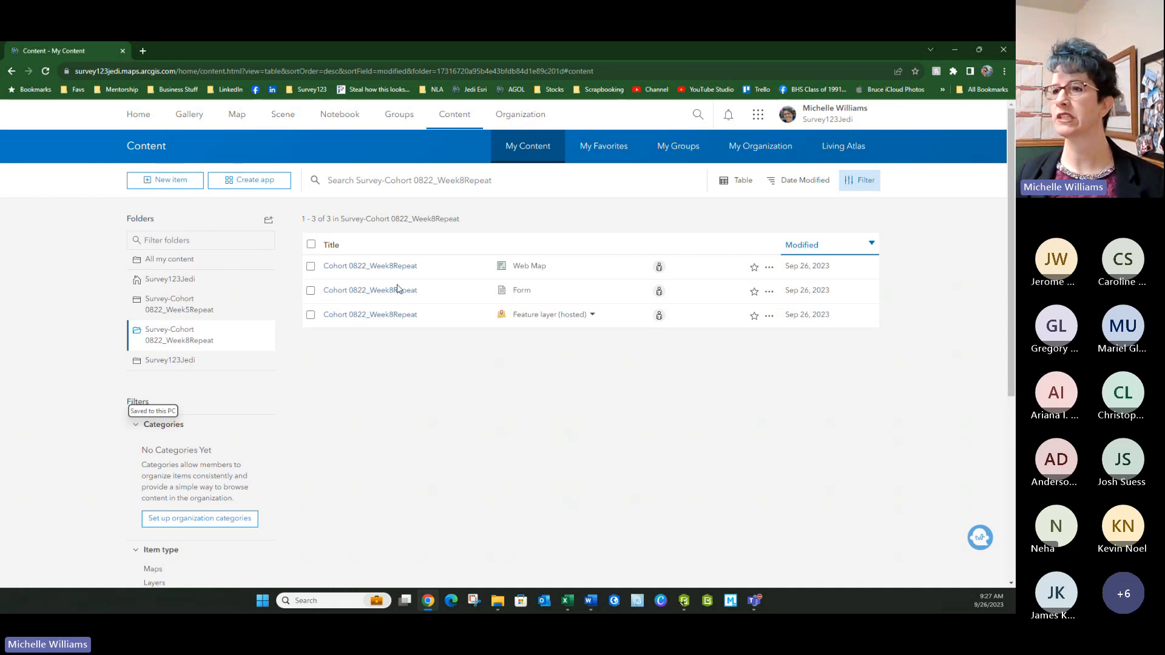
{"action": "left_click", "coordinate": [356, 316]}
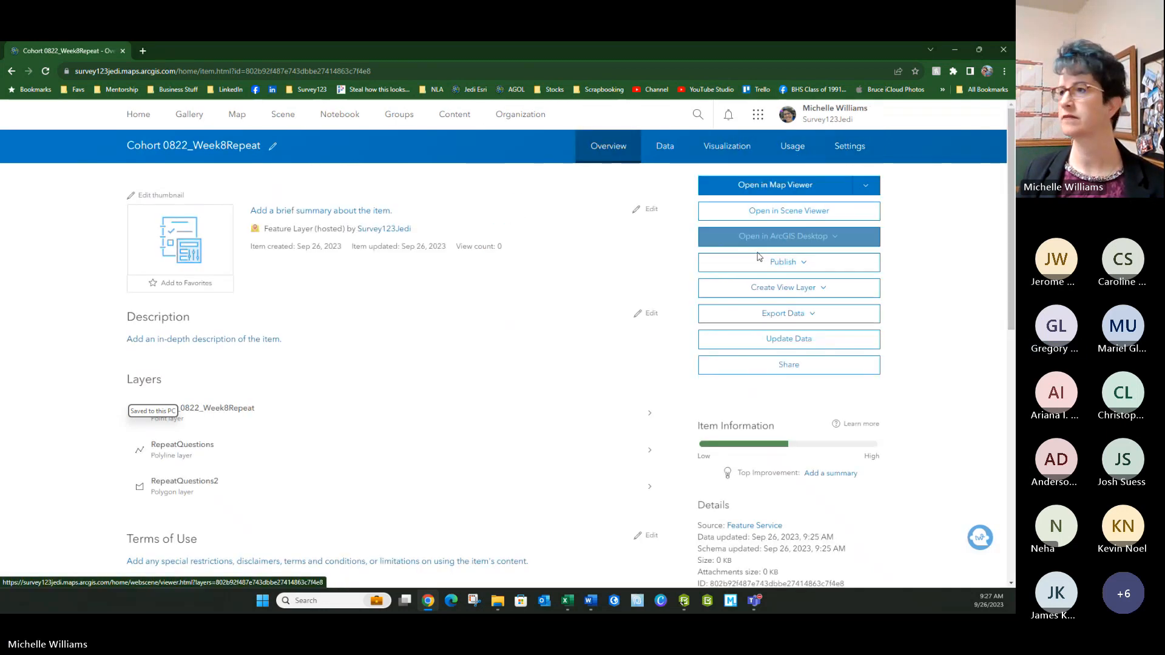
{"action": "left_click", "coordinate": [664, 147]}
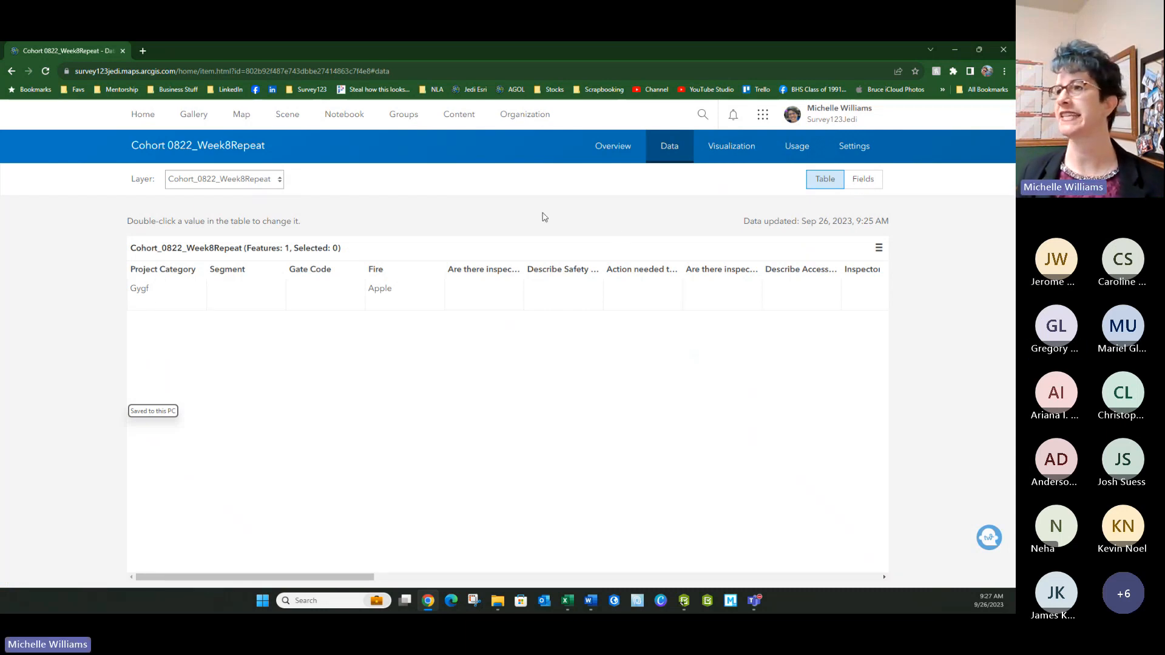
{"action": "left_click", "coordinate": [763, 114]}
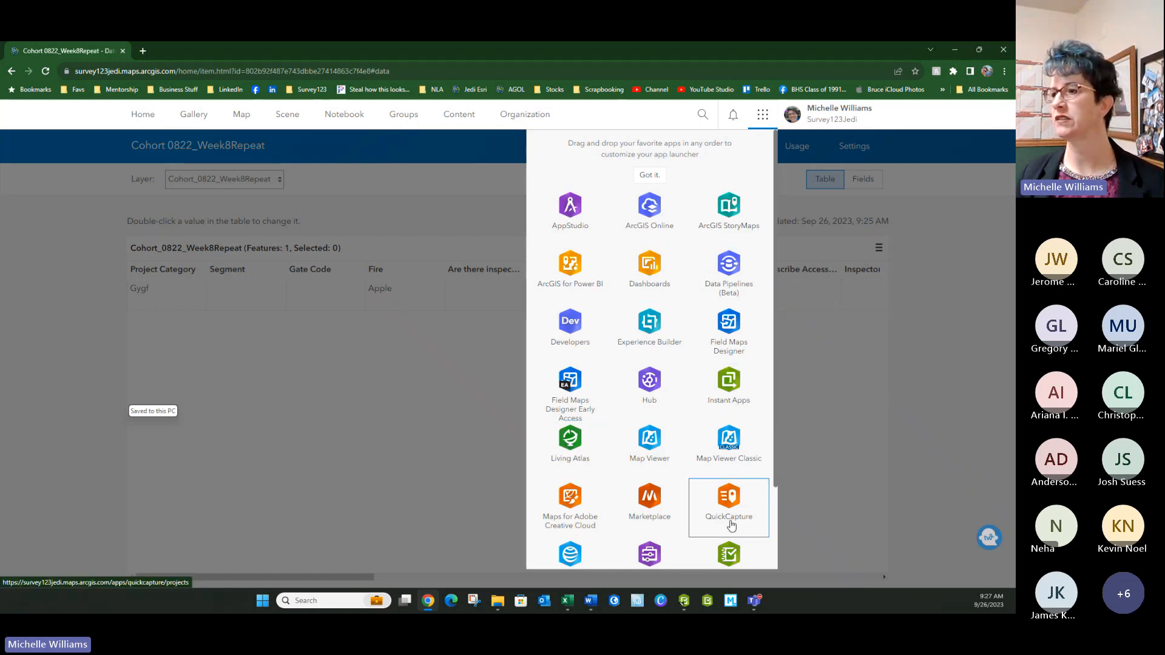
- Drag the Survey123 tile to the top of the app launcher and open the My Surveys page in a new tab
{"action": "scroll", "coordinate": [739, 549], "scroll_direction": "down", "scroll_amount": 1}
{"action": "left_click_drag", "start_coordinate": [731, 522], "coordinate": [639, 207]}
{"action": "left_click", "coordinate": [745, 567]}
{"action": "left_click_drag", "start_coordinate": [732, 512], "coordinate": [574, 154]}
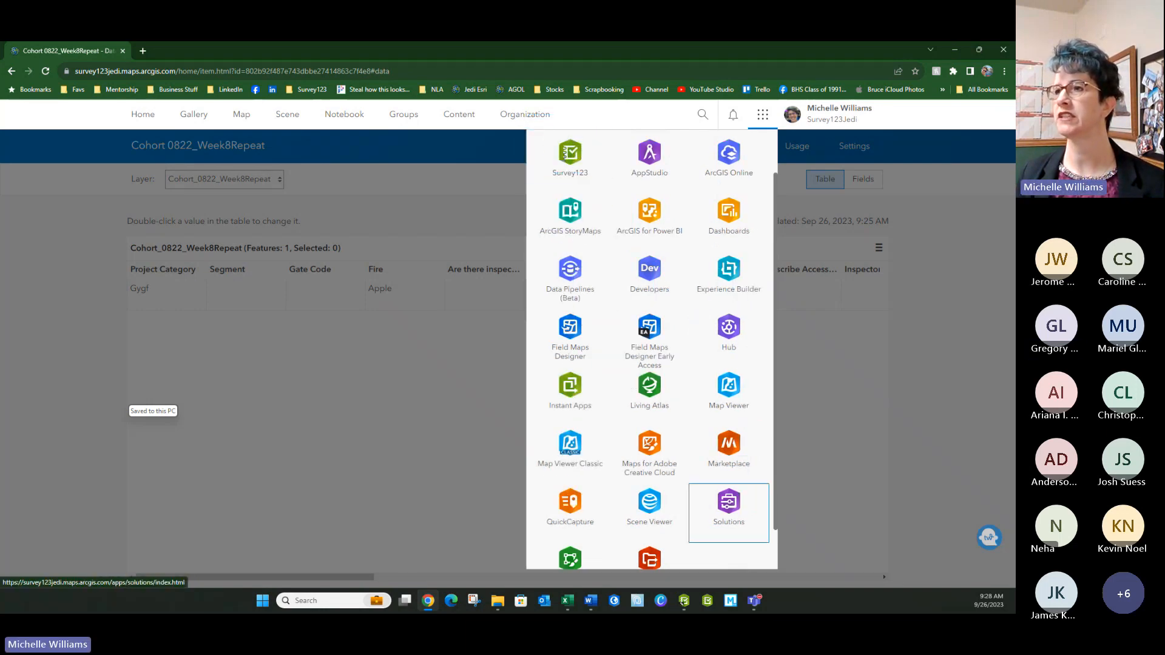
{"action": "left_click", "coordinate": [574, 153]}
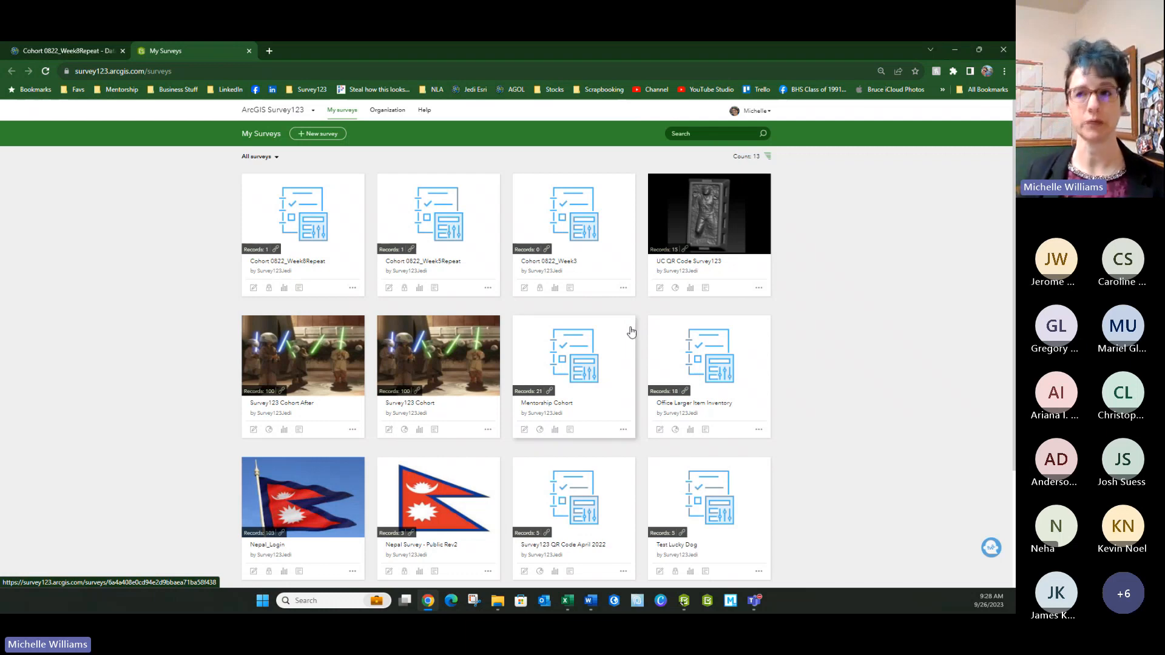
- Open Cohort 0822_Week8Repeat's data, inspect the record's line and polygon with Form view off, and show Export formats
{"action": "left_click", "coordinate": [299, 288]}
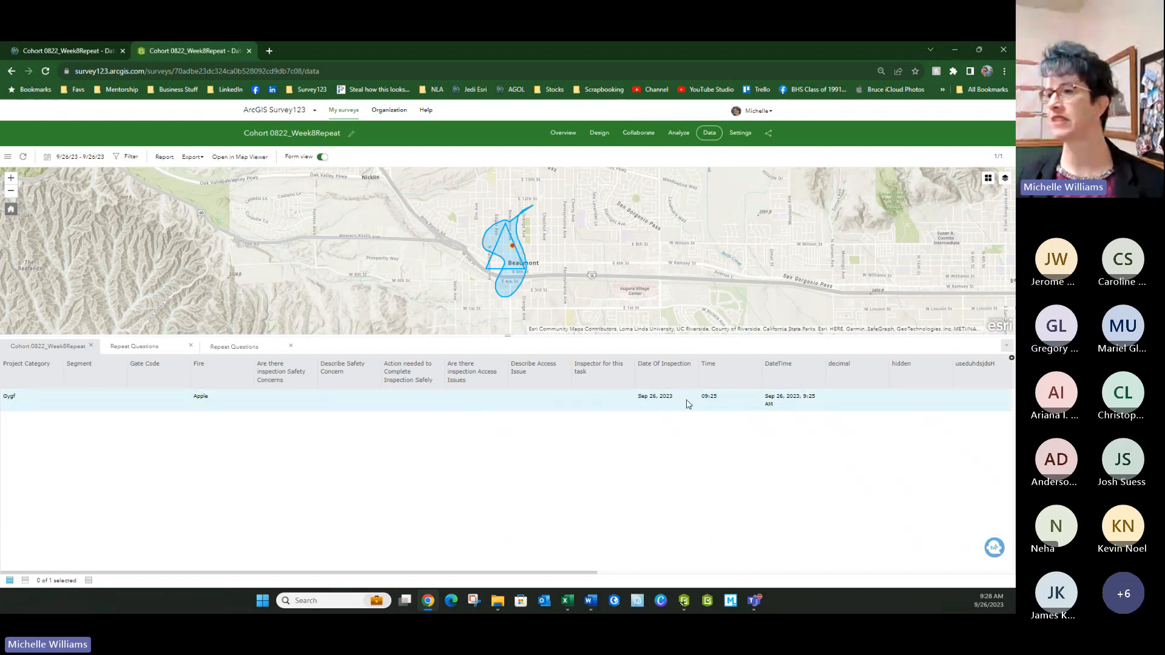
{"action": "left_click", "coordinate": [204, 406]}
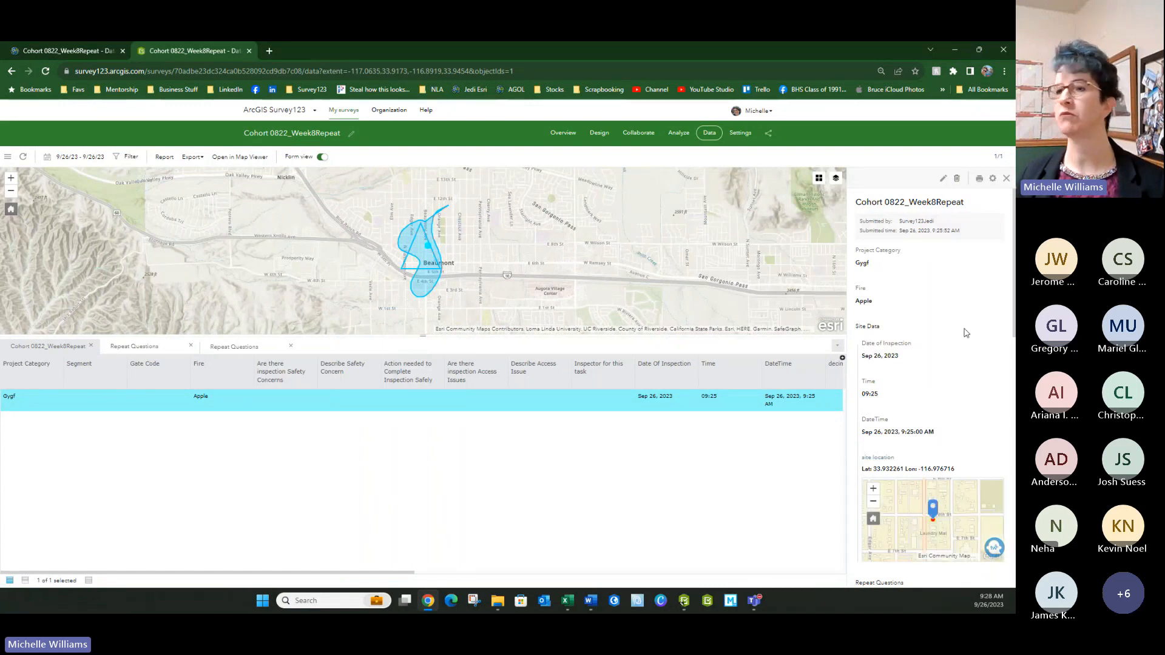
{"action": "left_click", "coordinate": [320, 157]}
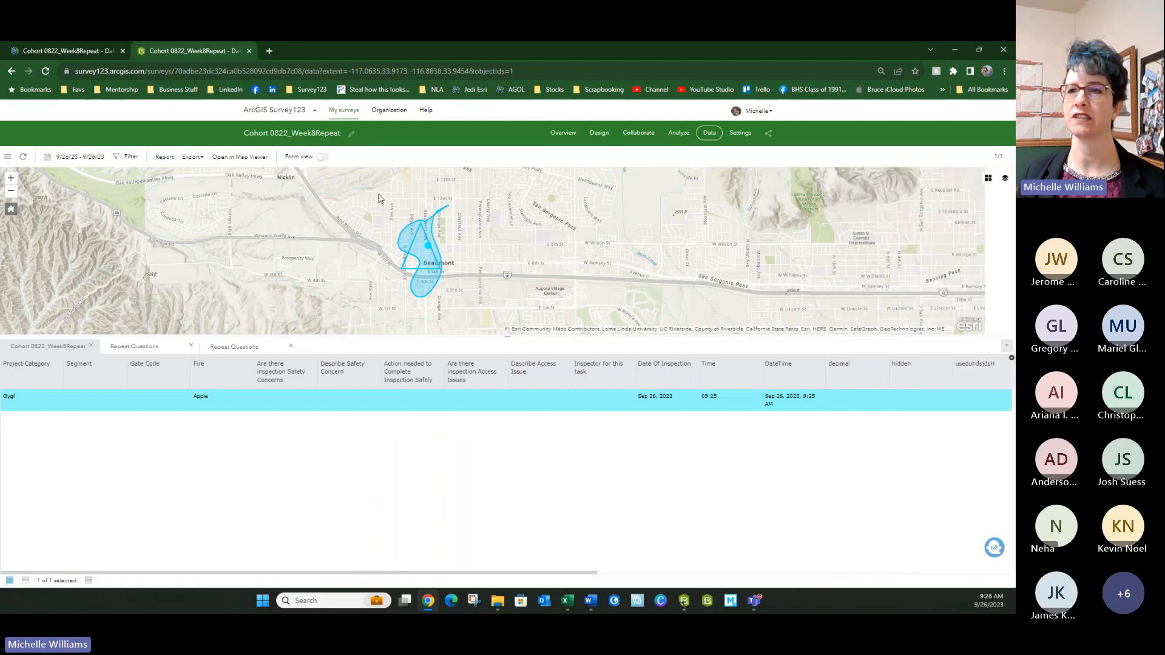
{"action": "left_click", "coordinate": [188, 158]}
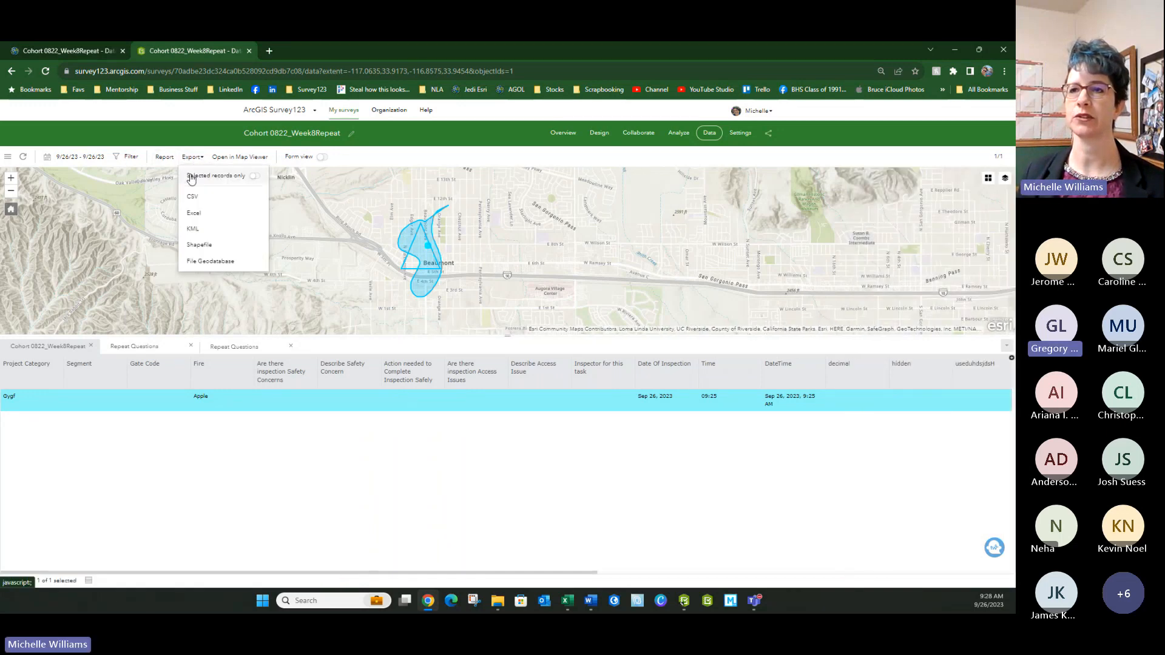
- Open the Report panel for the selected record, then switch to the Survey123 field app
{"action": "left_click", "coordinate": [164, 157]}
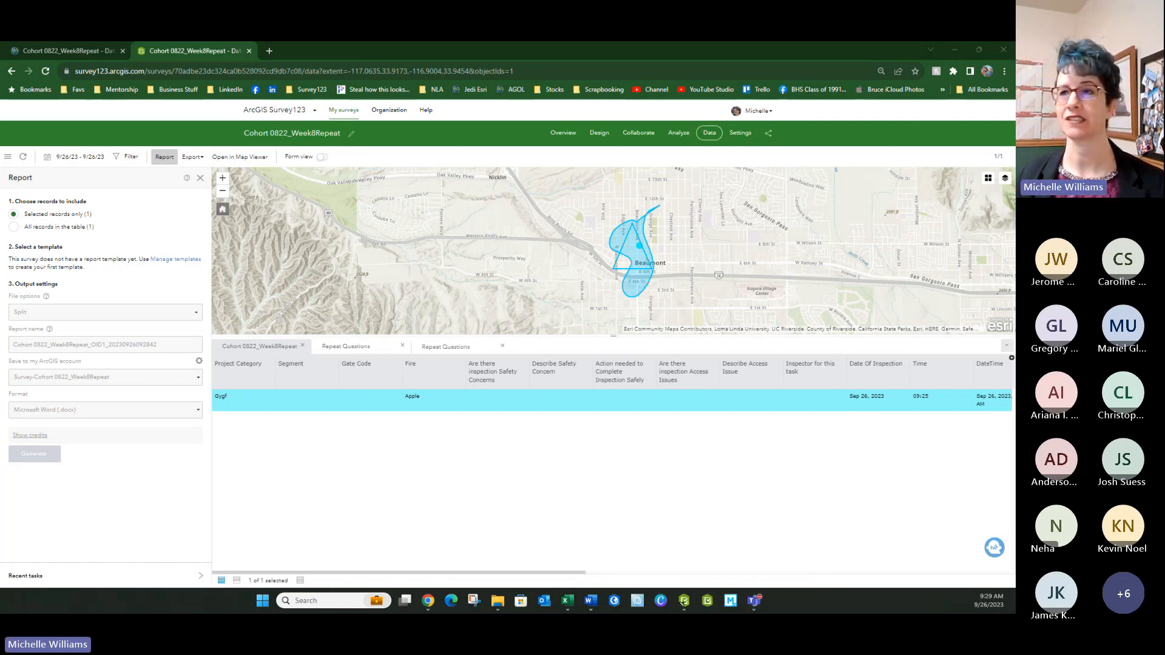
{"action": "left_click", "coordinate": [707, 600]}
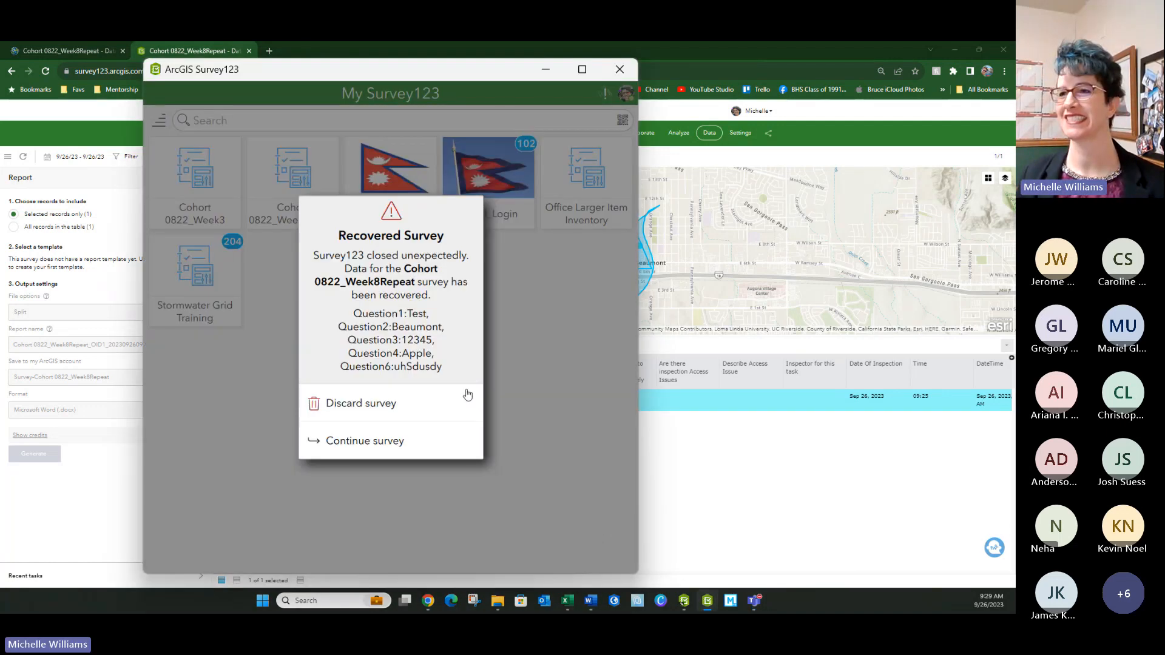
- Discard the recovered survey and refresh the Cohort 0822_Week8Repeat inbox to fetch submitted records
{"action": "left_click", "coordinate": [353, 412]}
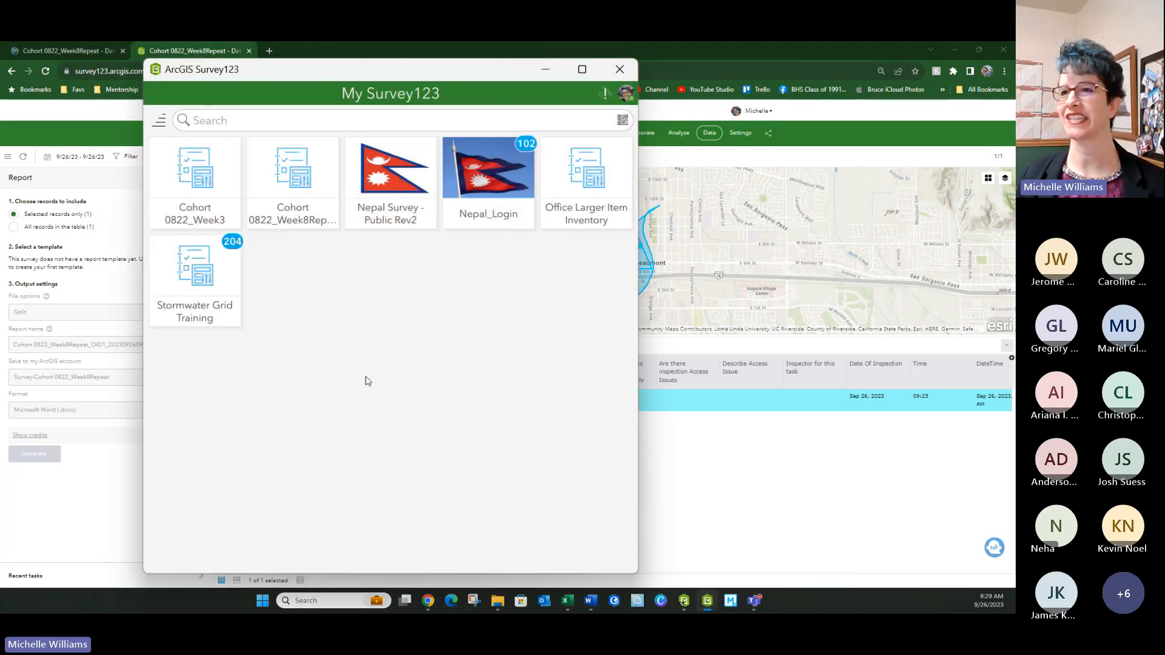
{"action": "left_click", "coordinate": [270, 194]}
{"action": "left_click", "coordinate": [219, 552]}
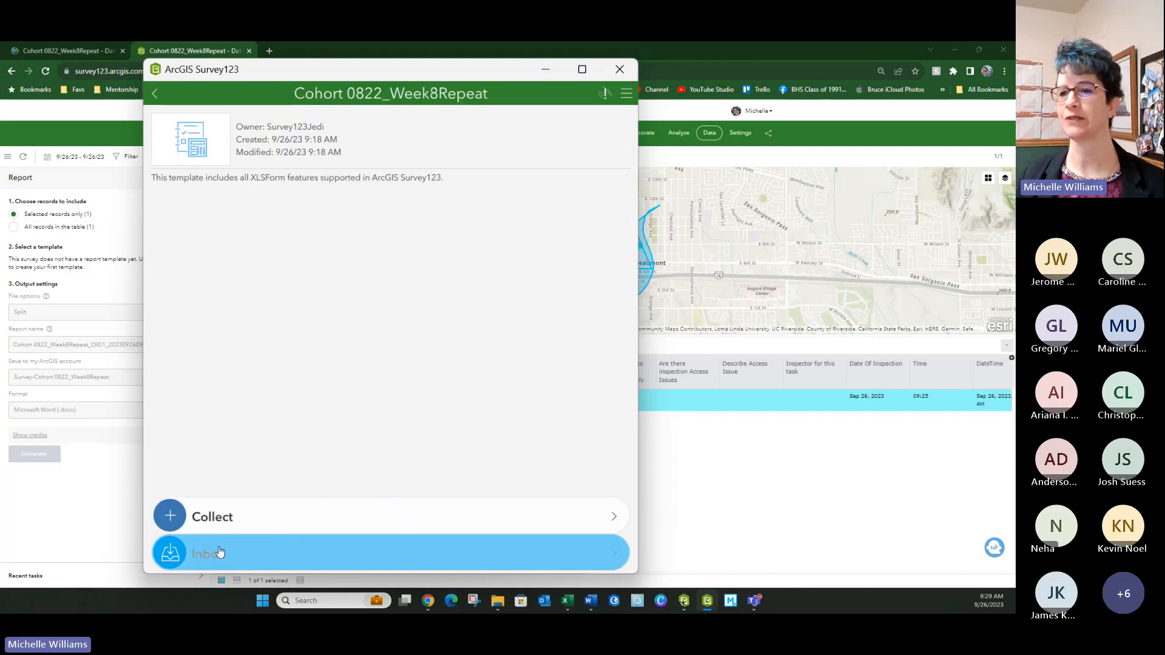
{"action": "left_click", "coordinate": [558, 561]}
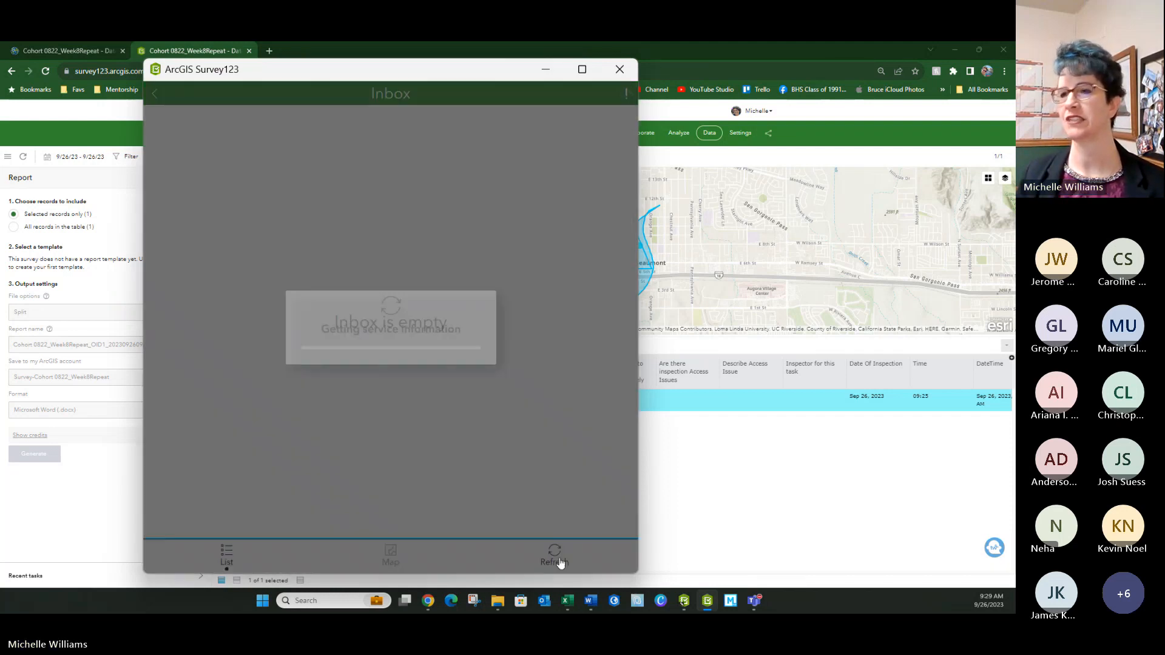